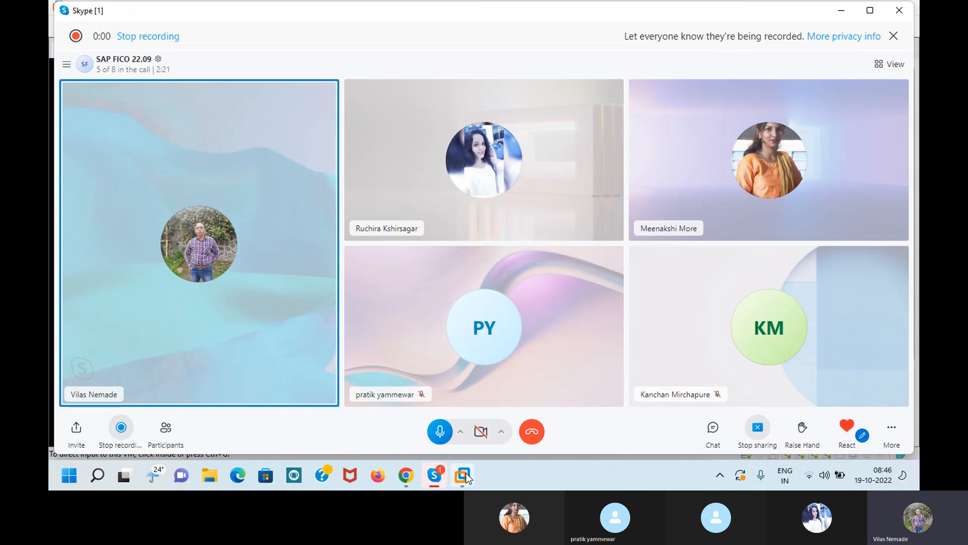
- Expand SAP Systems in the SAP Management Console to list DAA and Y01
mouse_move(464, 473)
click(459, 407)
click(364, 239)
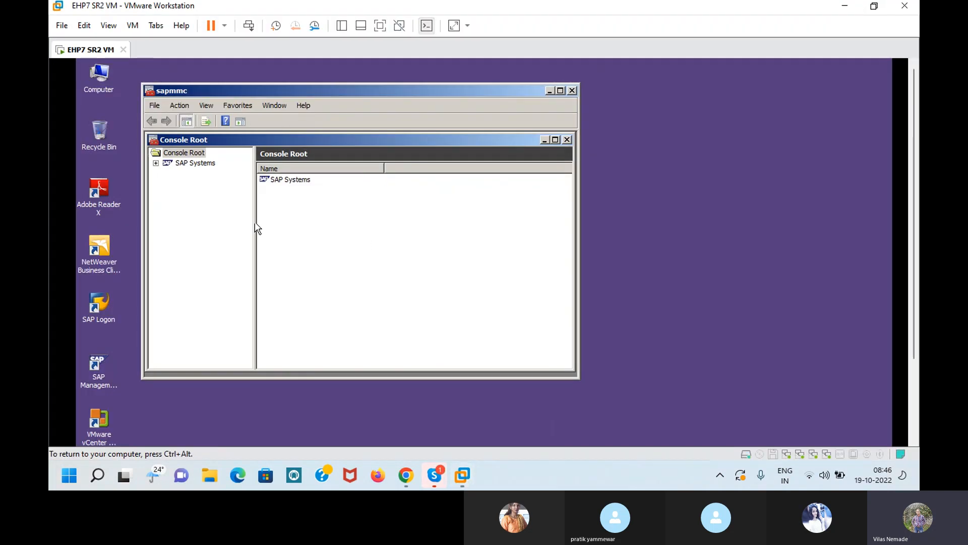
click(187, 219)
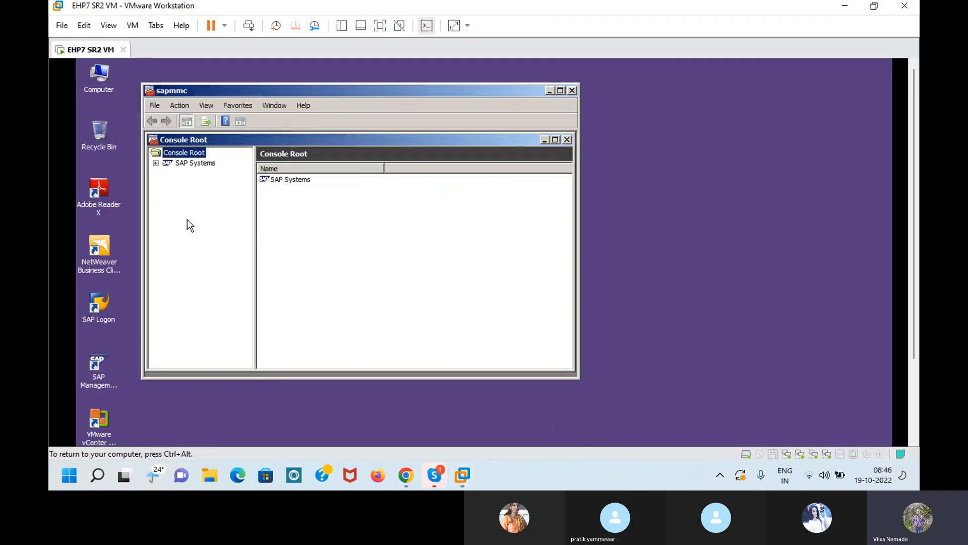
click(156, 163)
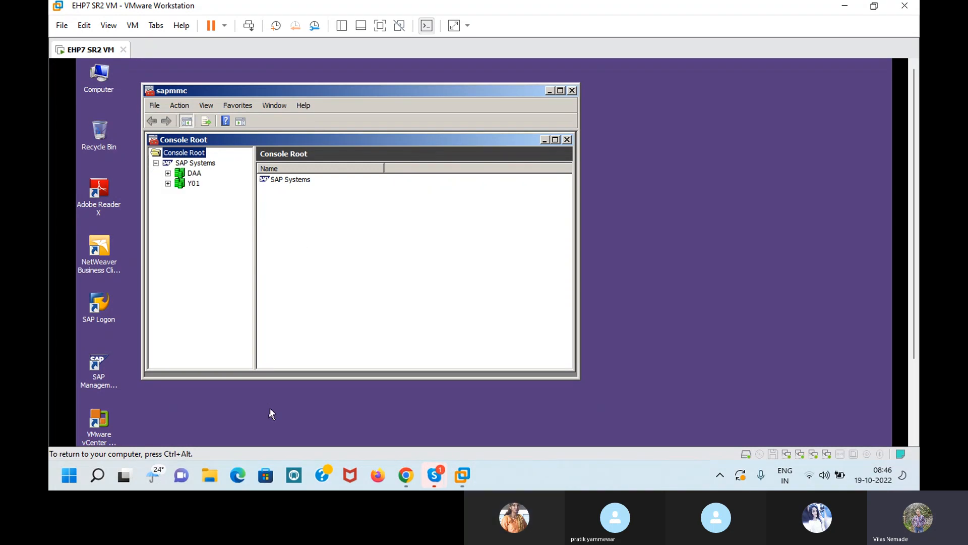
- Launch SAP Logon from the desktop shortcut to show the EHP7SR2 entry
mouse_move(427, 474)
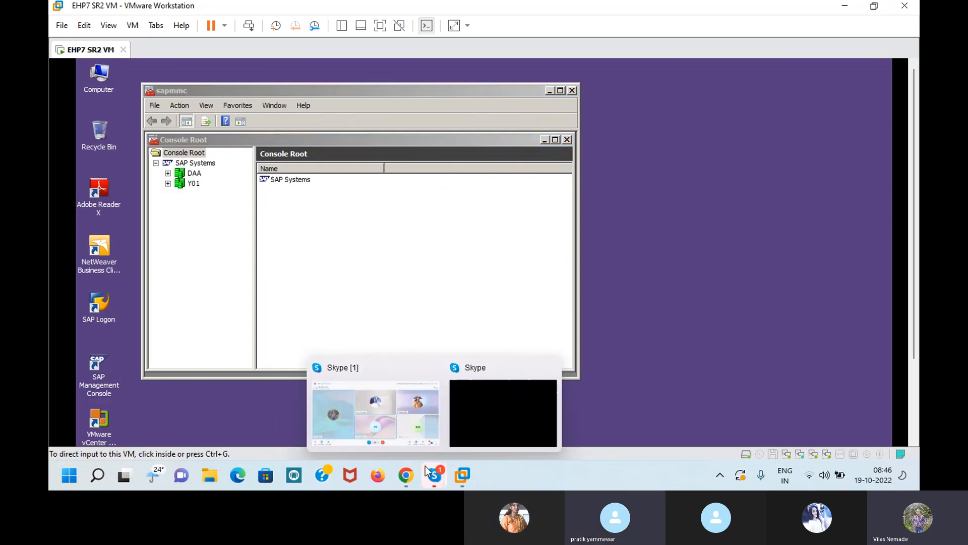
click(243, 243)
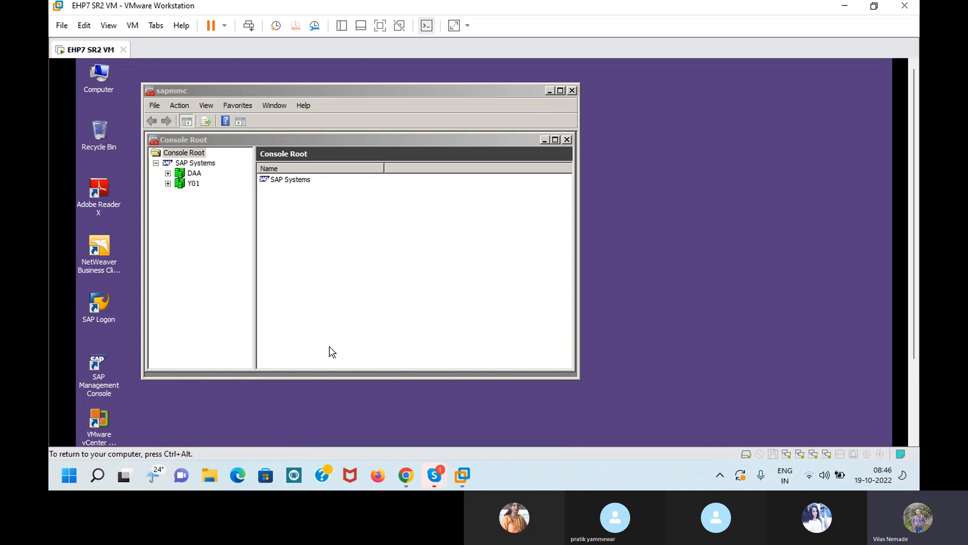
click(94, 300)
double_click(95, 301)
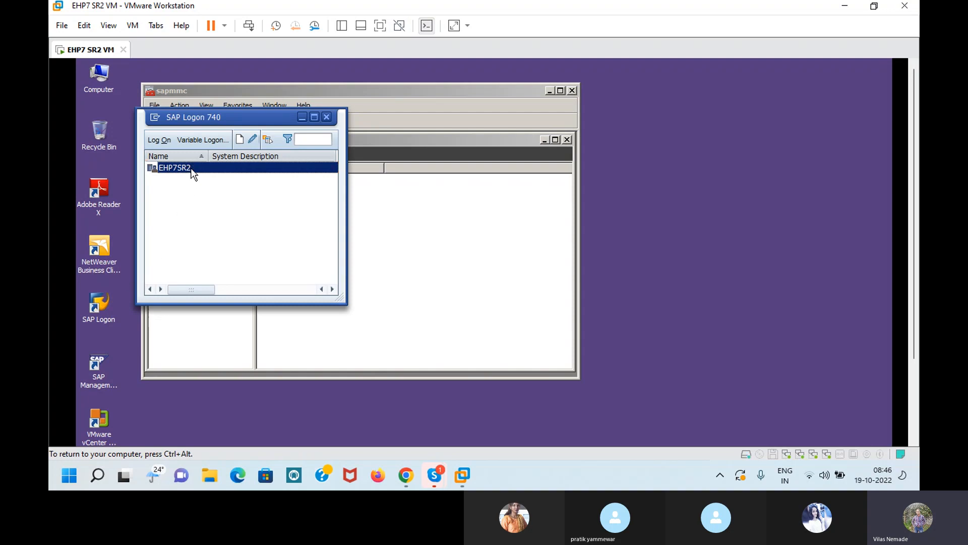
- Log on to EHP7SR2 in client 800 with the demo user name and password
double_click(174, 167)
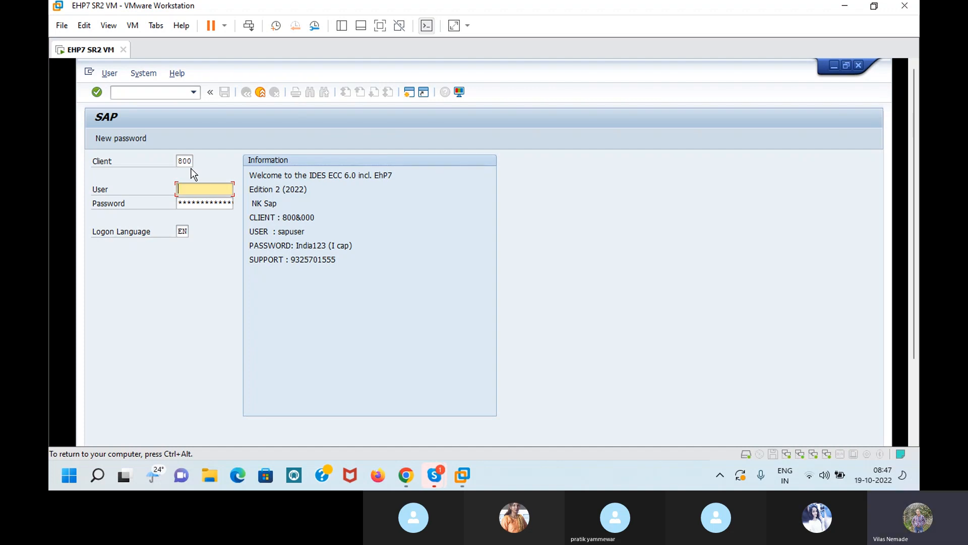
text(s)
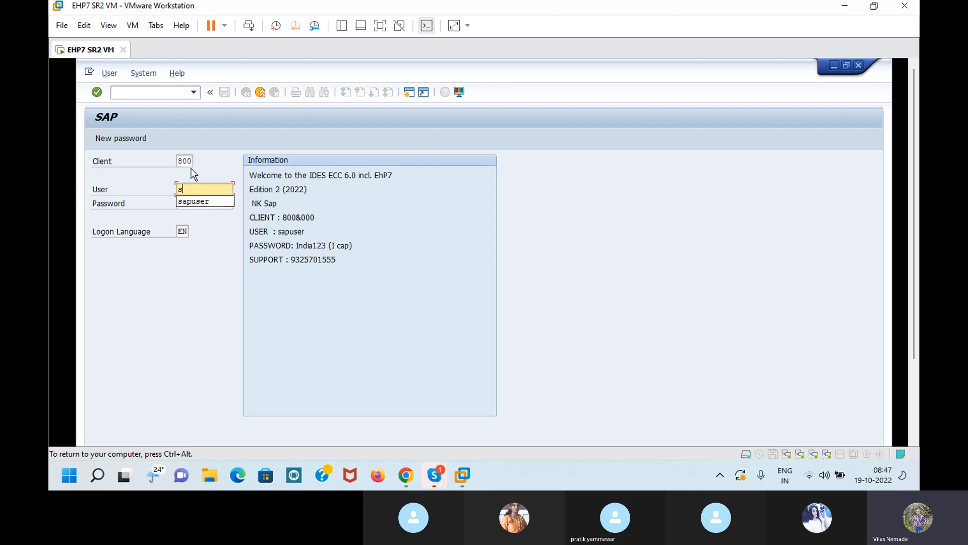
click(190, 205)
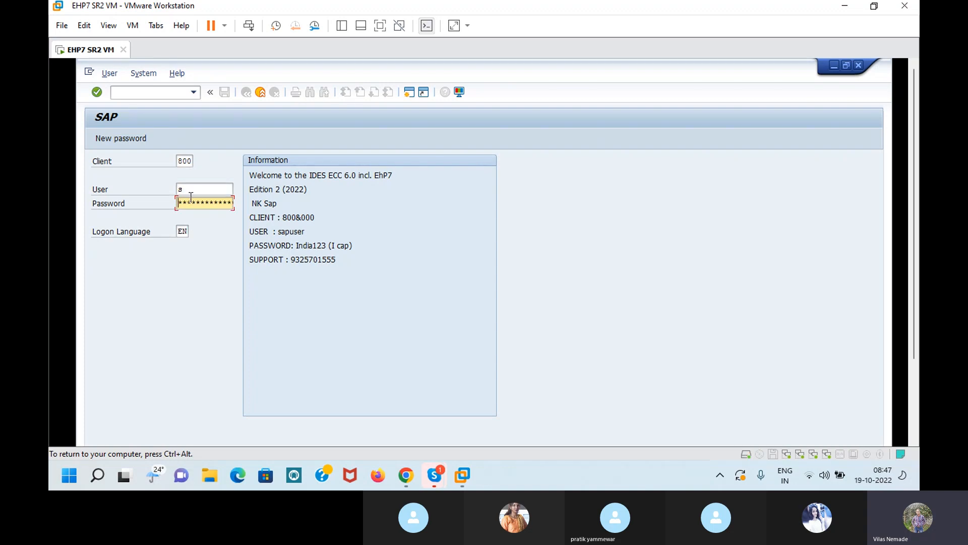
click(192, 188)
text(a)
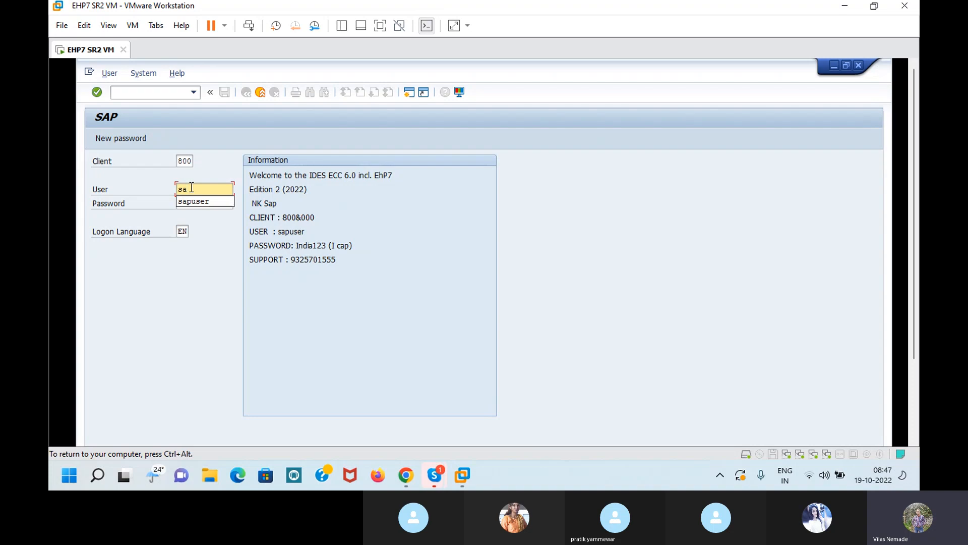
click(190, 204)
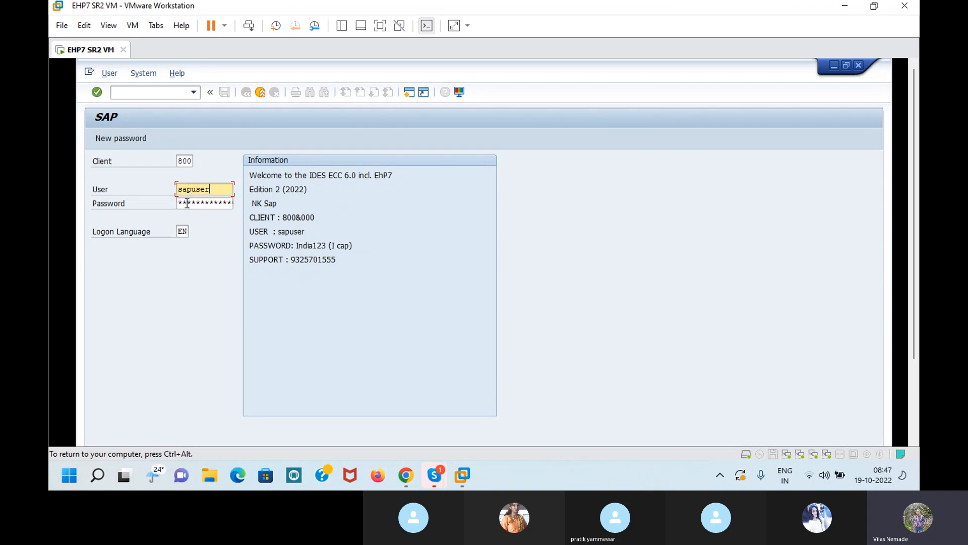
click(180, 202)
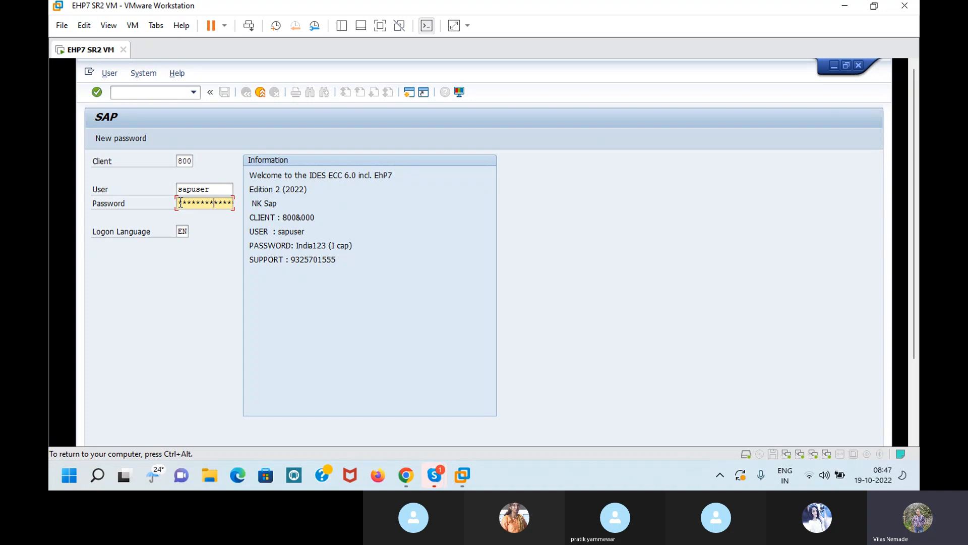
key(Return)
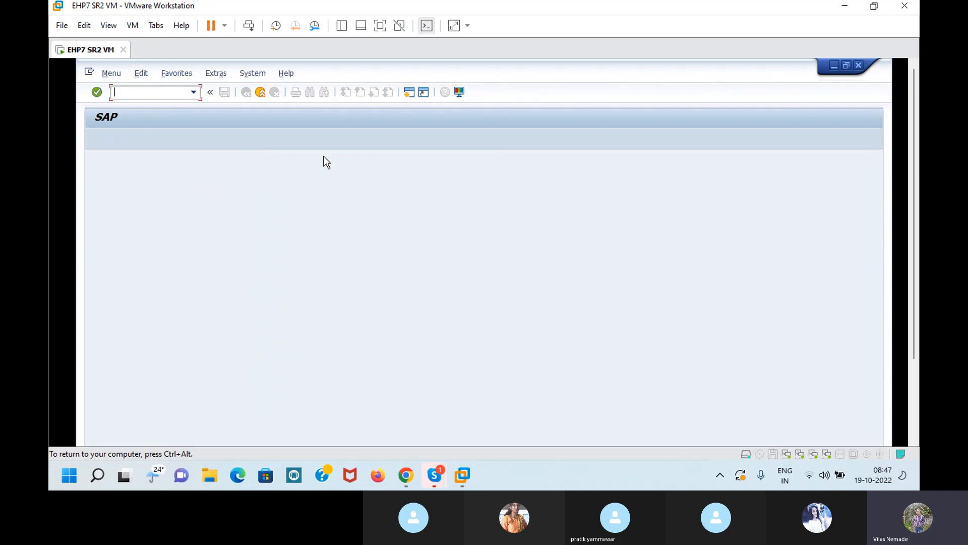
- Expand Accounting > Financial Accounting > General Ledger > Master Records > G/L Accounts > Individual Processing
click(380, 25)
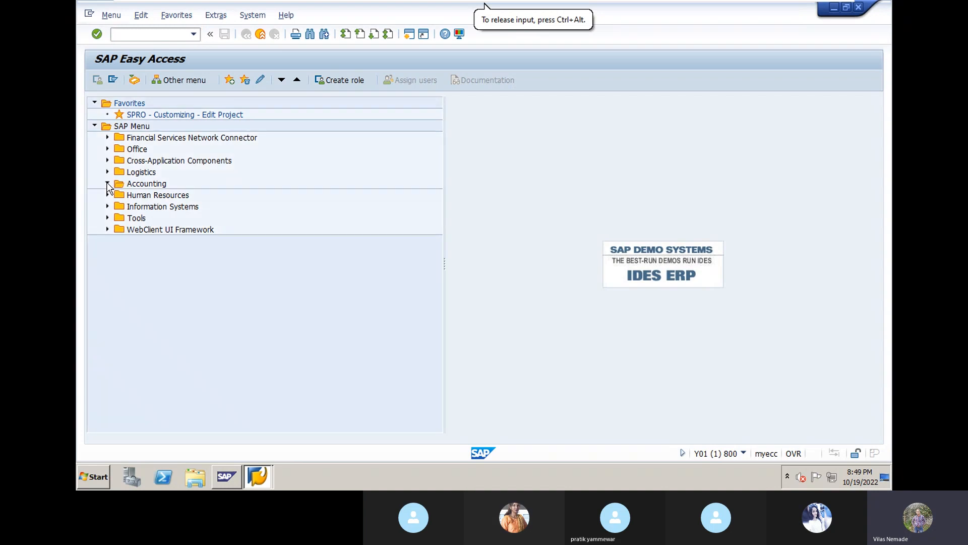
click(107, 184)
click(120, 195)
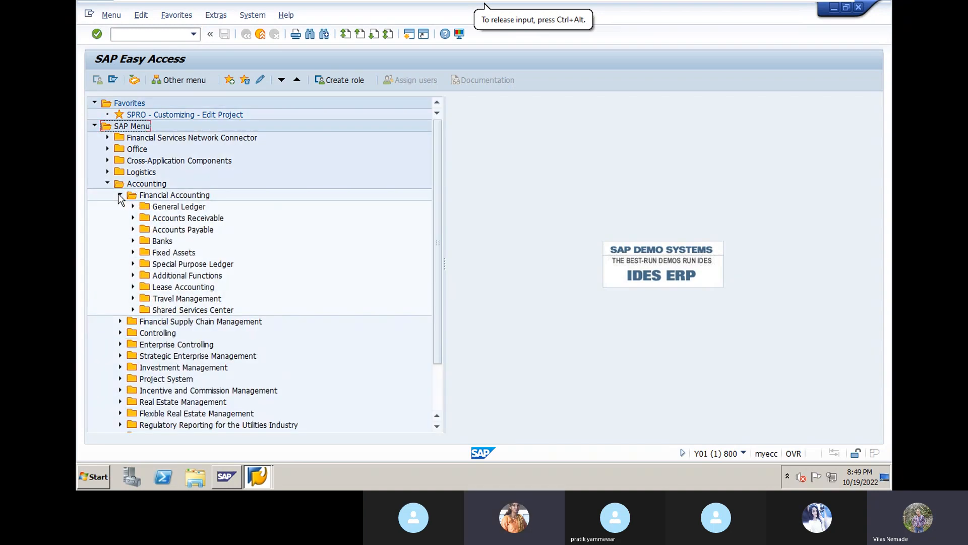
click(133, 207)
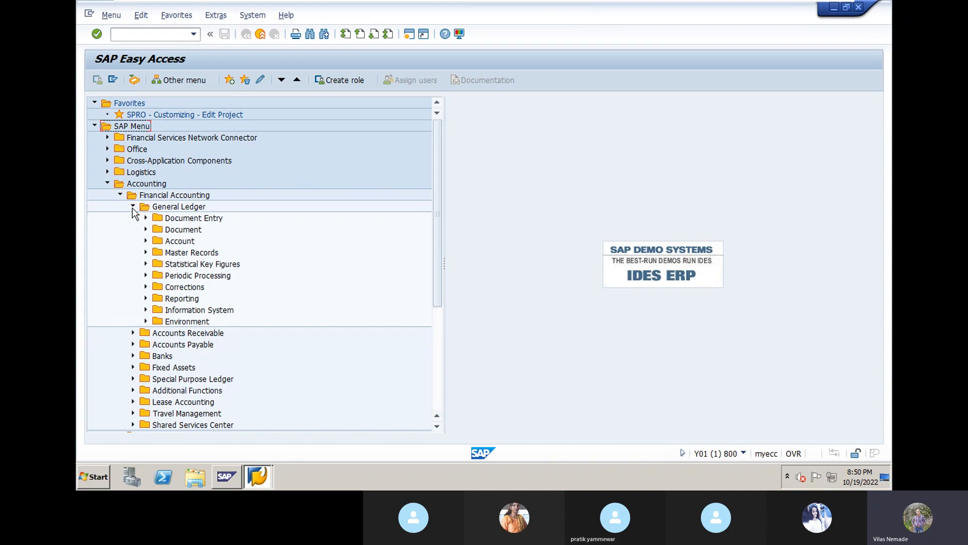
click(146, 252)
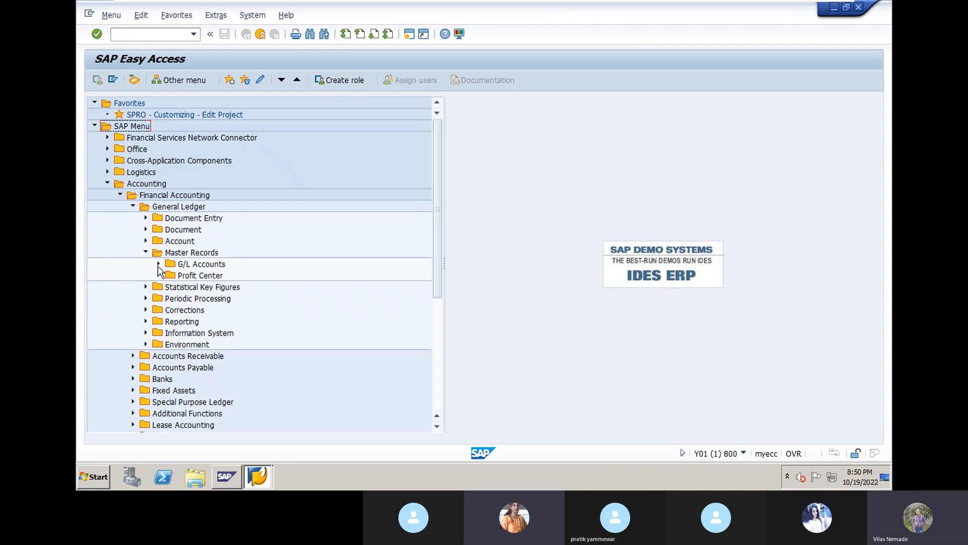
click(158, 264)
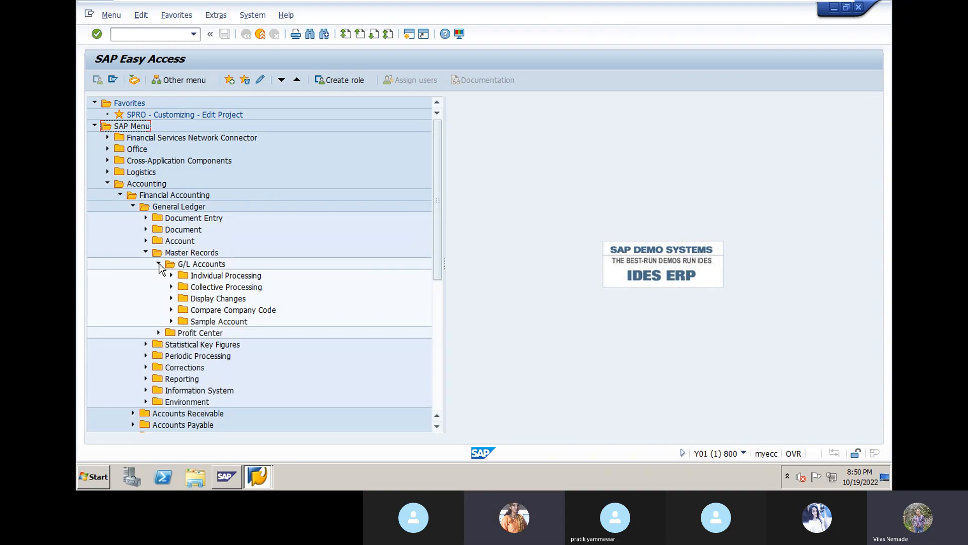
click(172, 276)
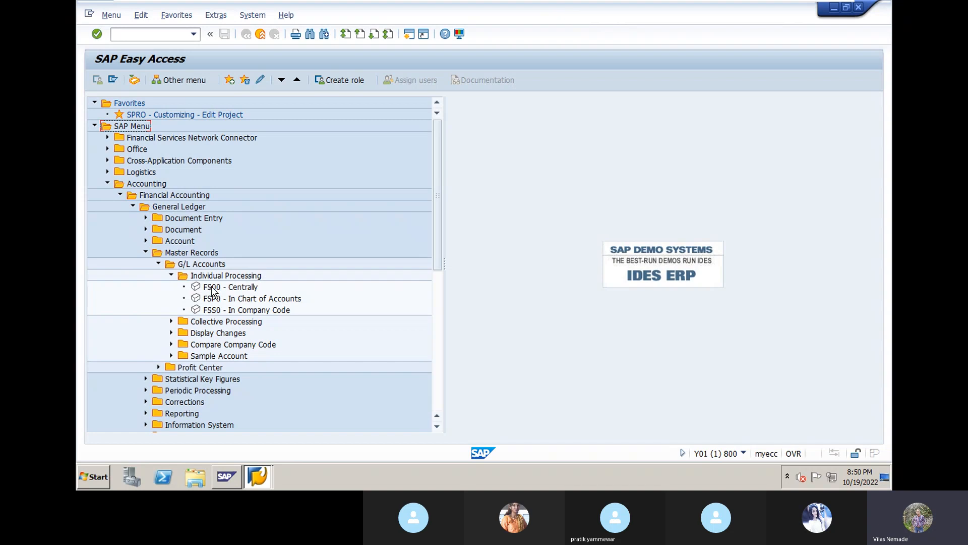
- Run FS00 and expand Reserve & Surplus to view 11000 Retained Earning in DN10
double_click(212, 289)
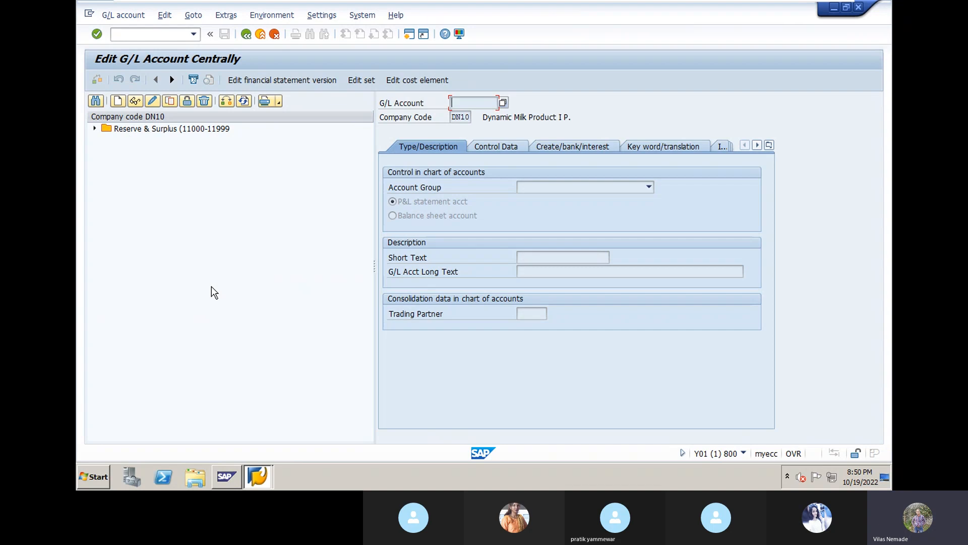
click(95, 129)
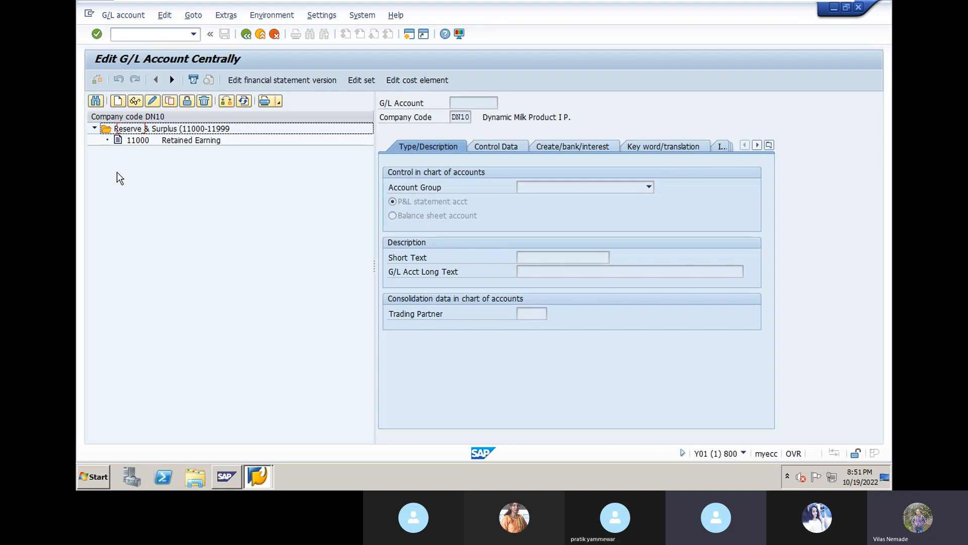
mouse_move(365, 2)
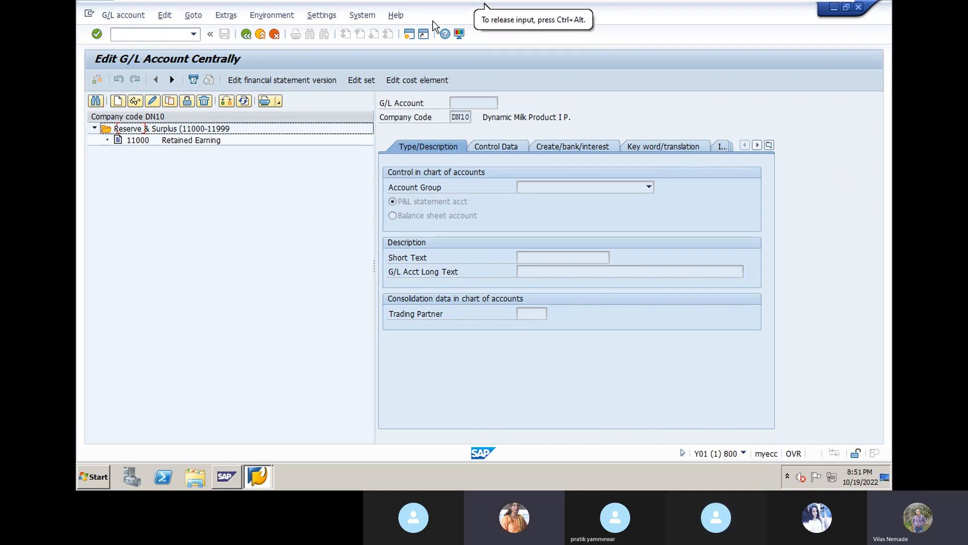
mouse_move(476, 3)
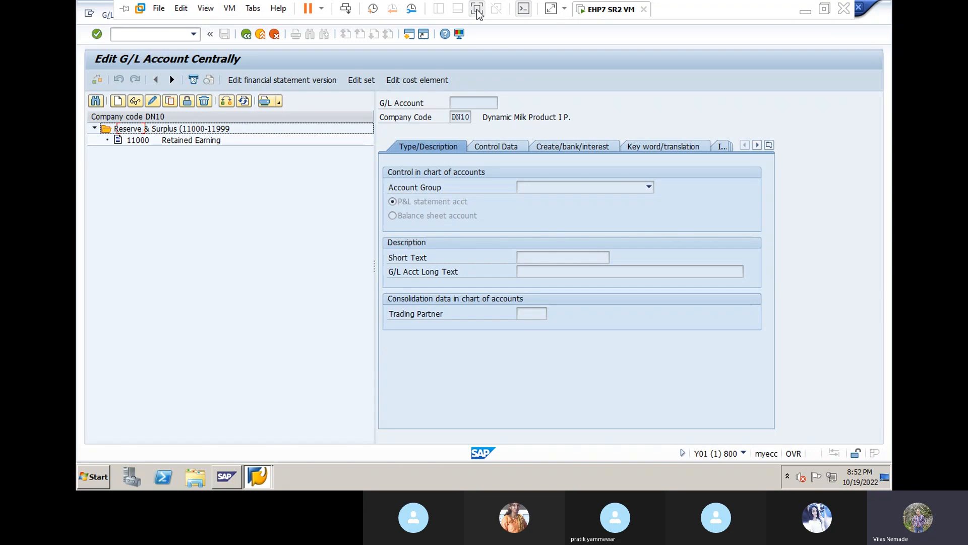
click(476, 9)
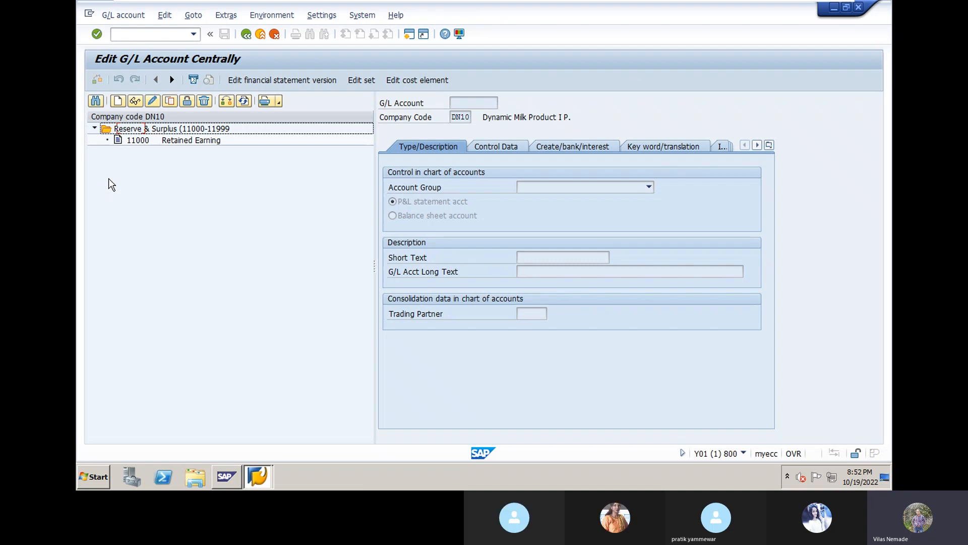
- Go back, rerun FS00, and bring up the Create G/L account prompt for DN10
click(247, 38)
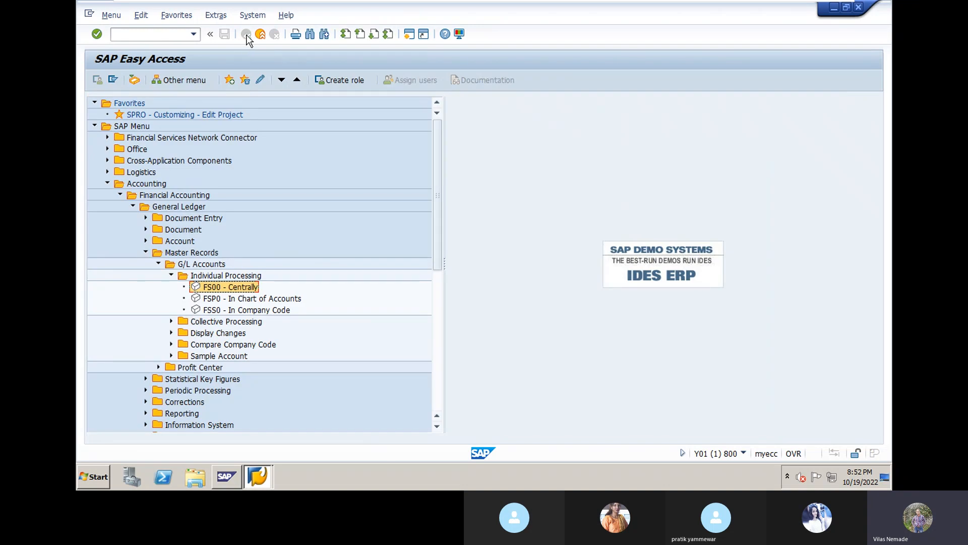
click(109, 183)
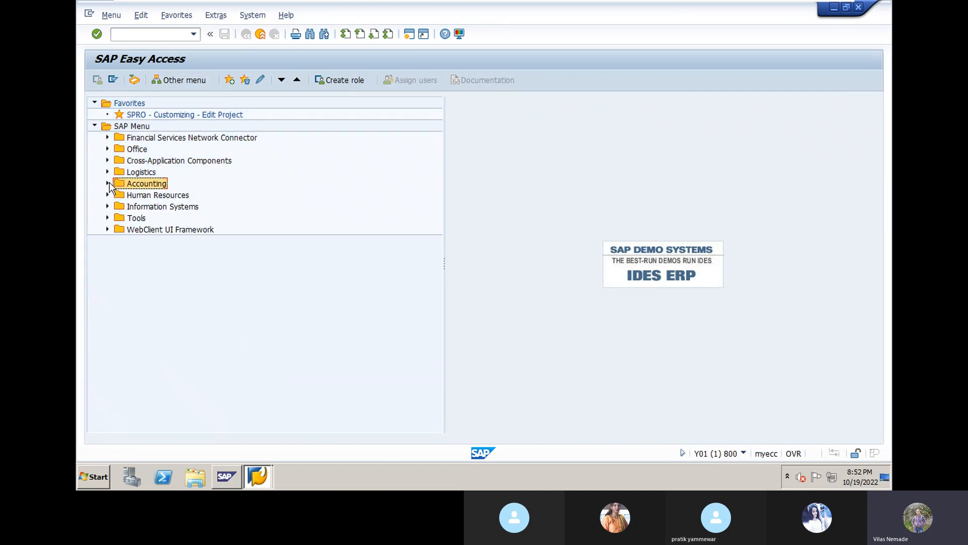
click(121, 37)
text(FS00)
key(Return)
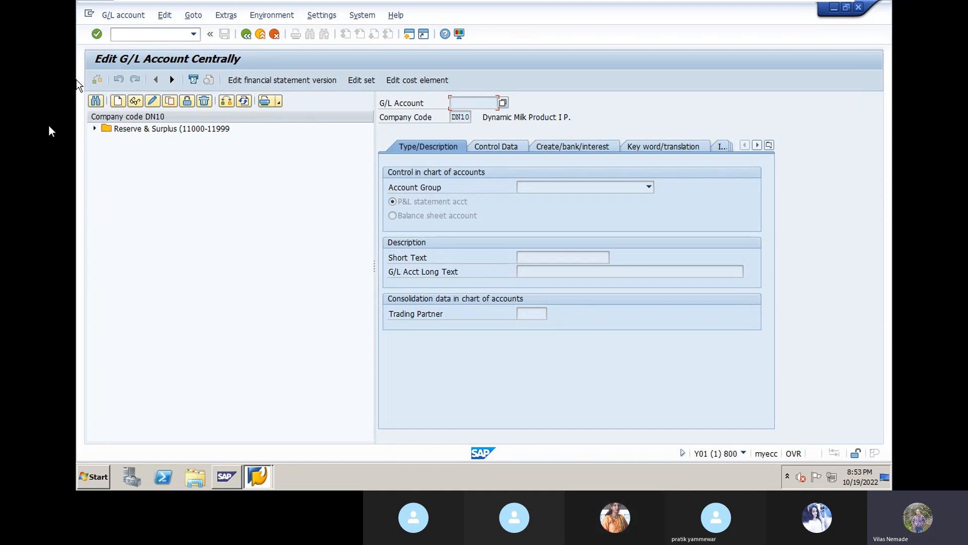
click(118, 101)
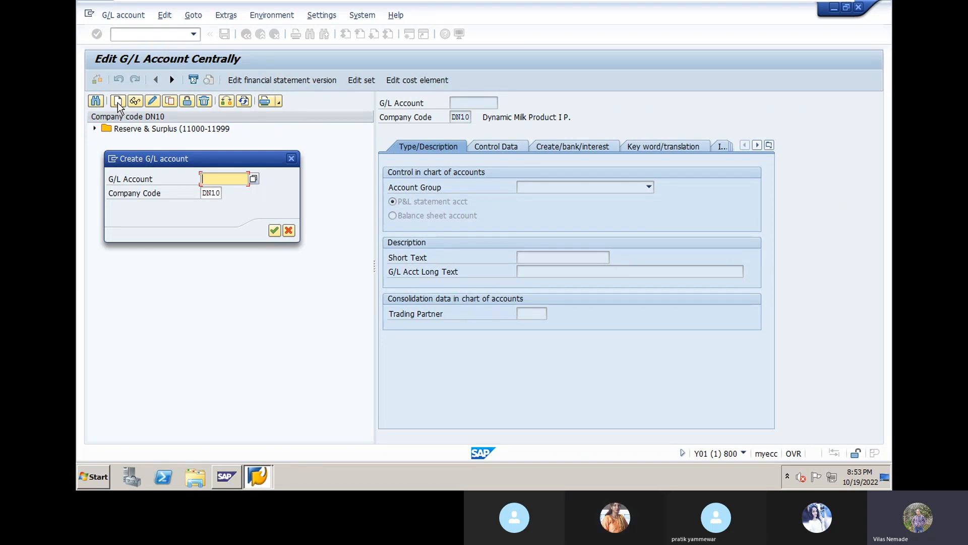
- Enter account number 18000 for company code DN10 and continue
text(18000)
click(275, 231)
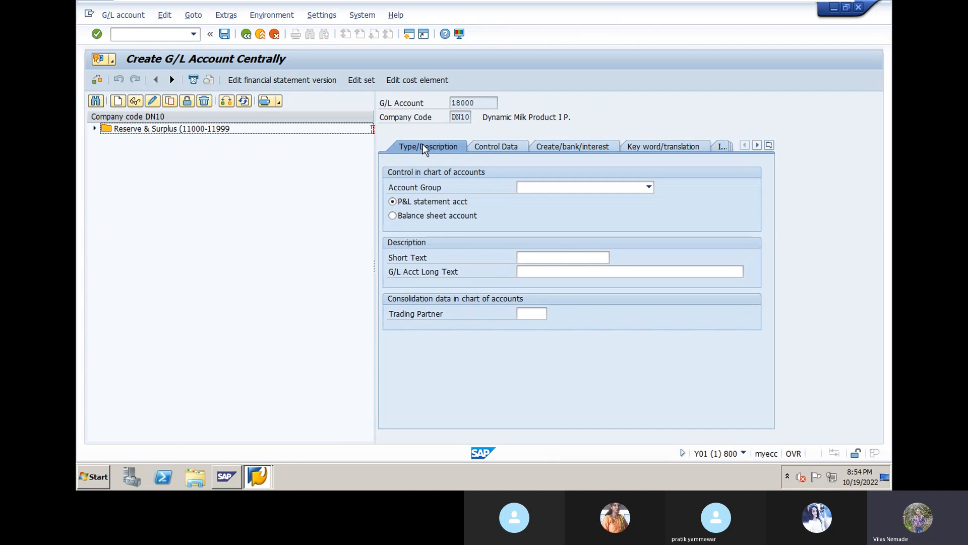
click(650, 188)
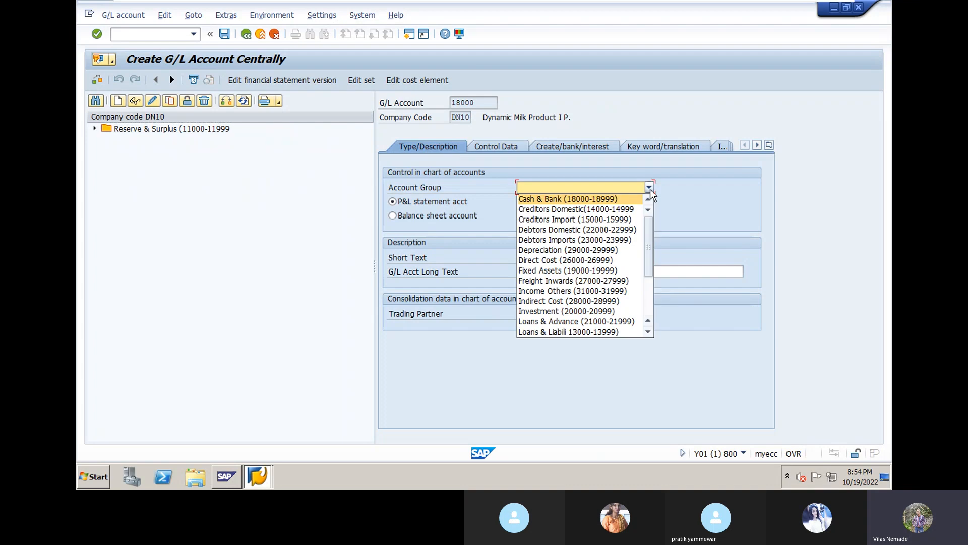
click(601, 199)
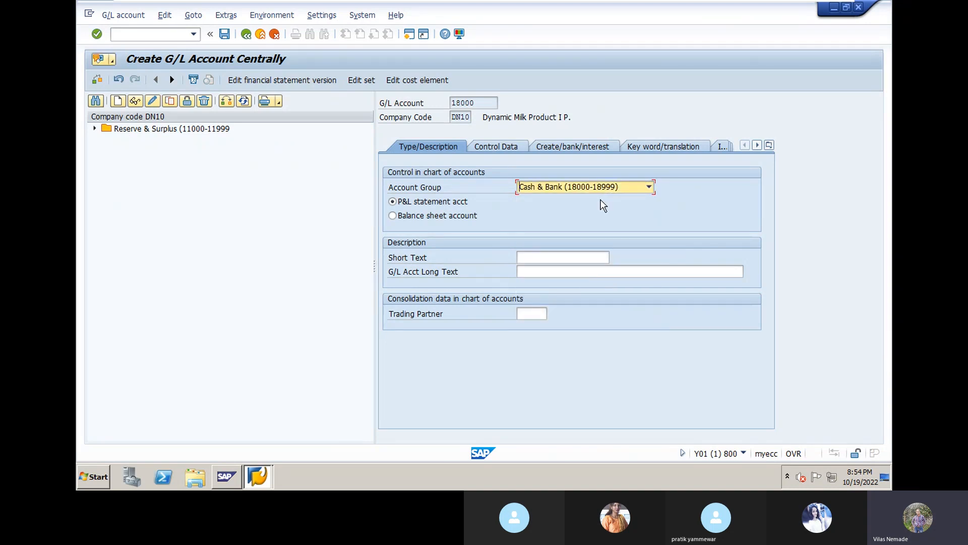
click(392, 215)
click(538, 257)
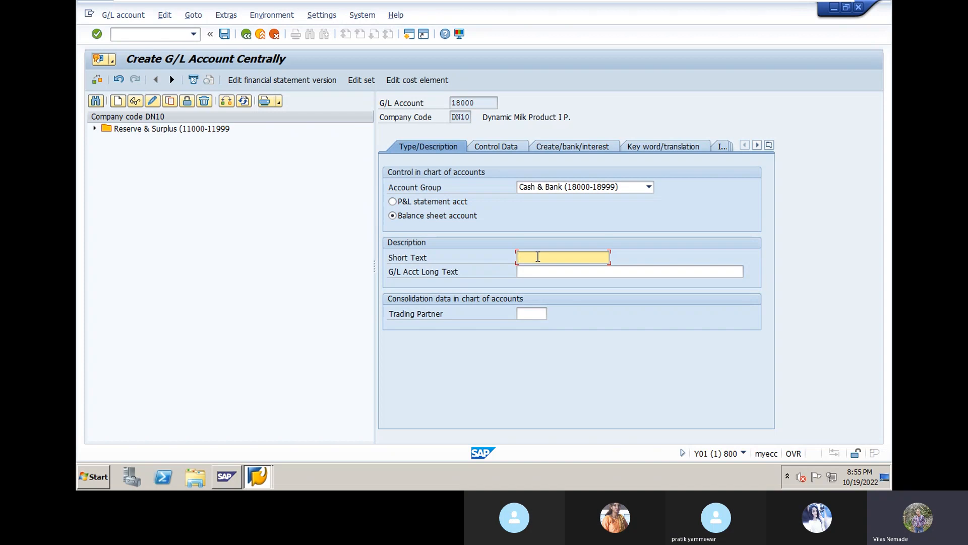
- Enter short text 'Canera Bank Ltd' and long text 'Canera Bank Ltd, Chinchwad Branch'
text(Canera Bank Ltd,)
click(548, 271)
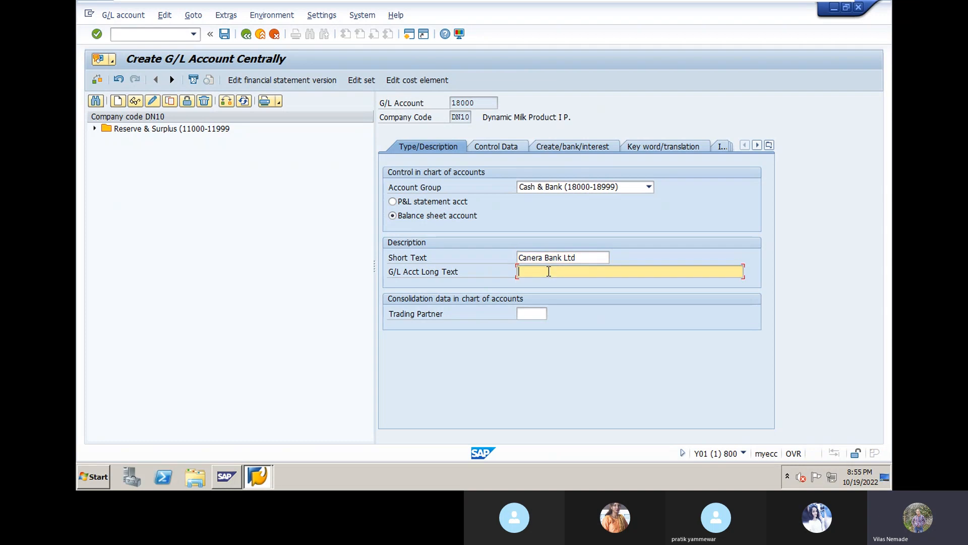
text(Canera Bank Ltd, Chinchwad Branch)
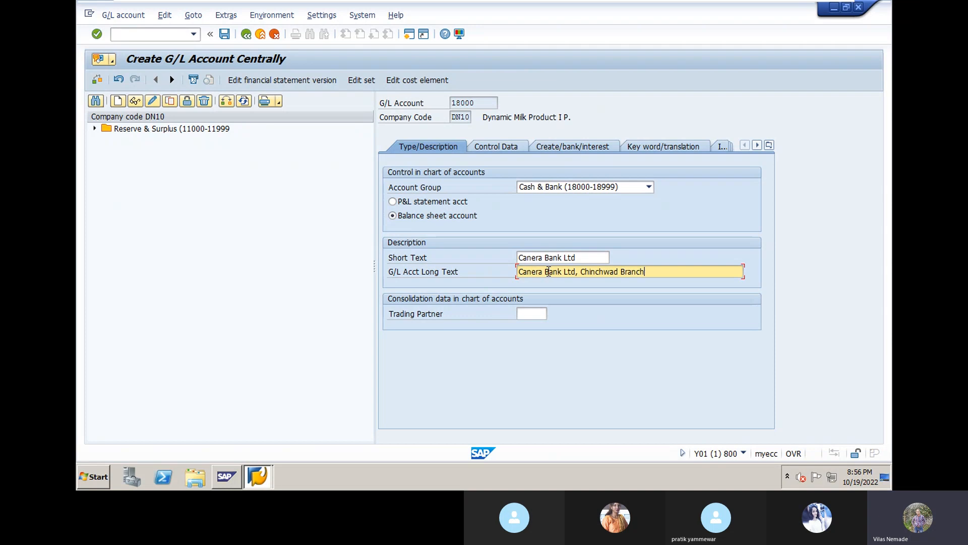
- Pick DYNGRP from the input history as account 18000's trading partner
click(536, 314)
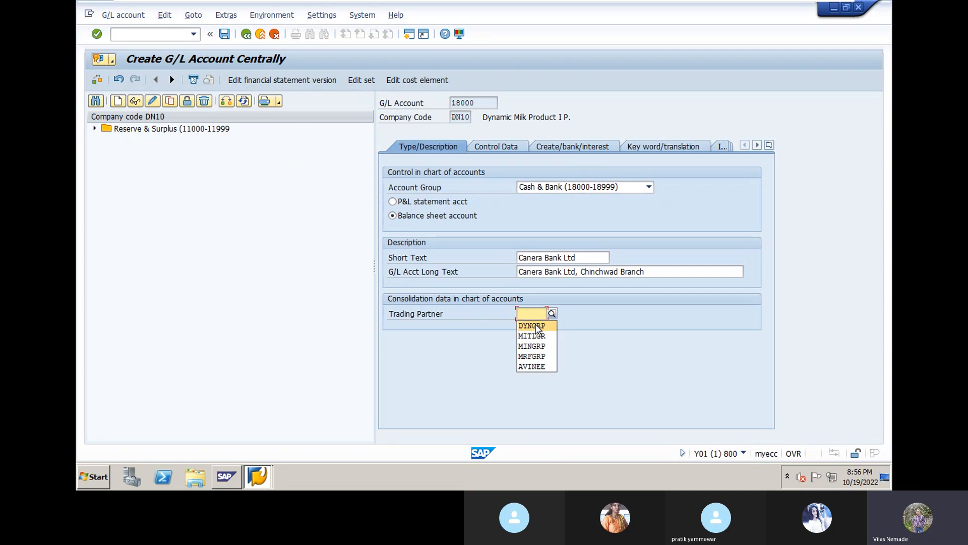
click(538, 327)
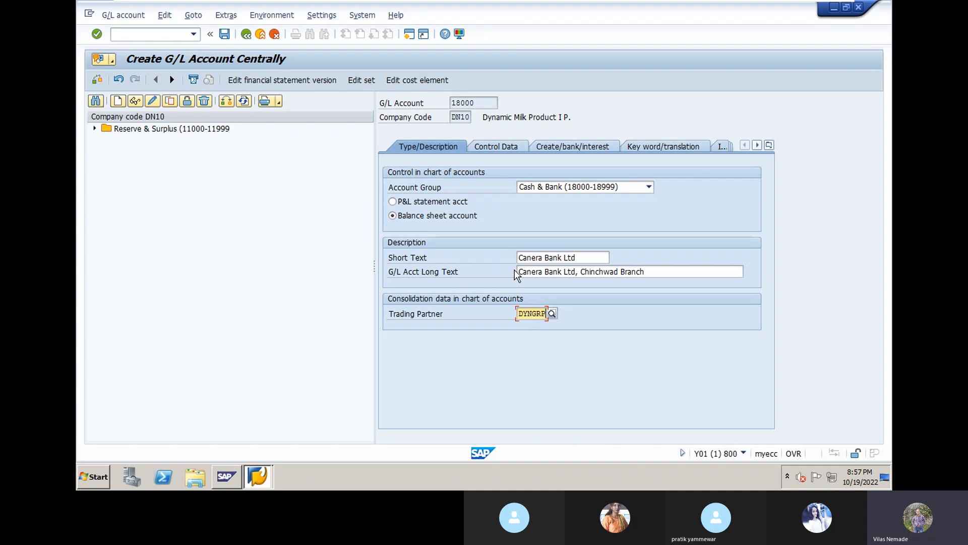
- In Control Data, keep balances in local currency only and enable open item management
click(507, 149)
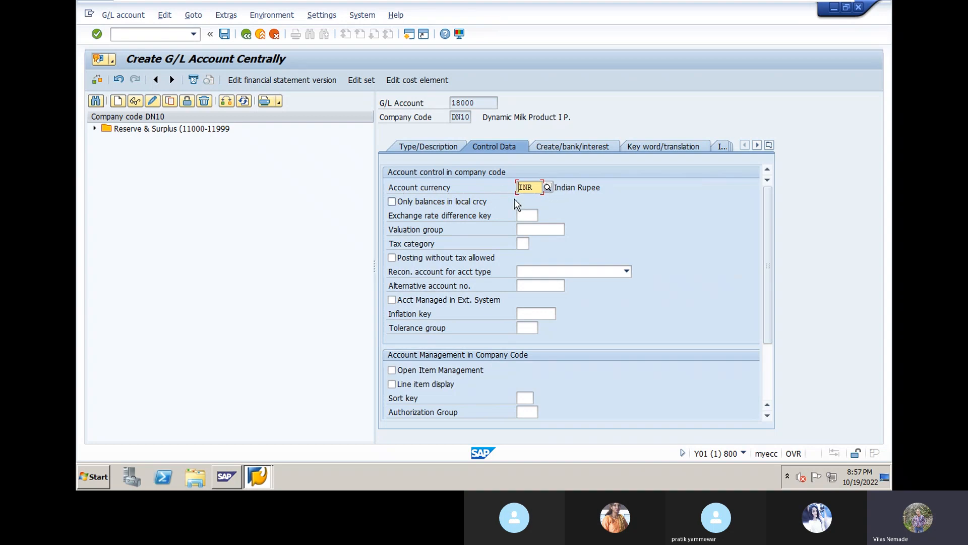
click(392, 202)
click(393, 370)
- Set sort key 001 (Posting date) from the search help and confirm it
click(525, 398)
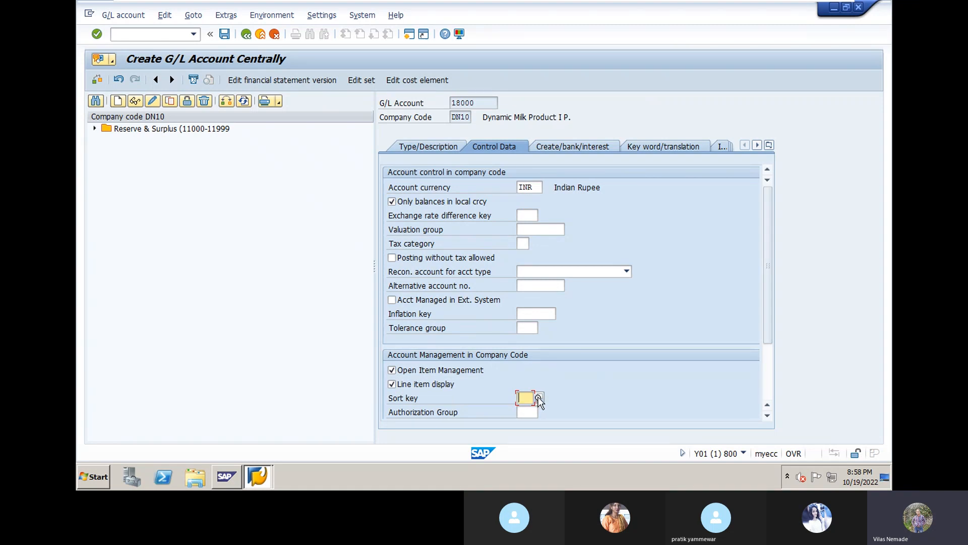
click(539, 398)
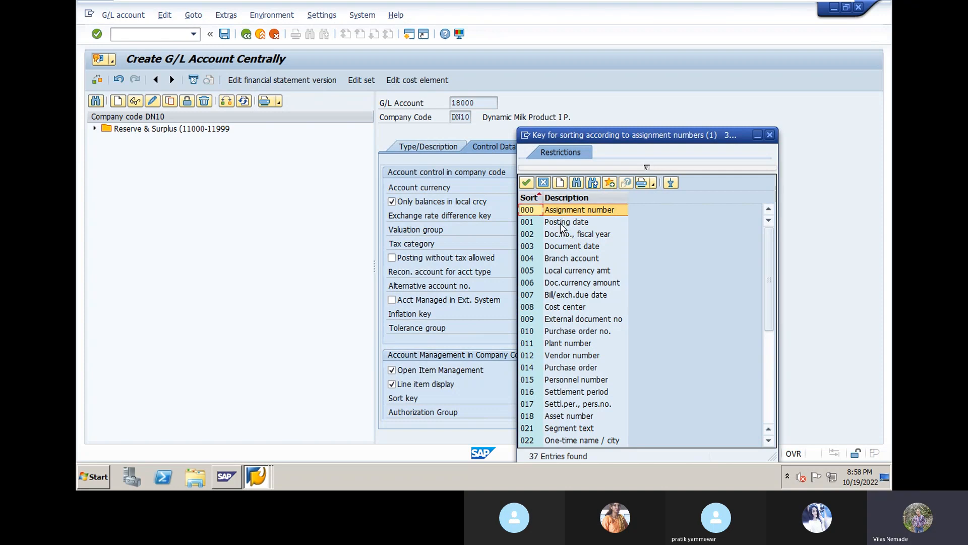
double_click(561, 223)
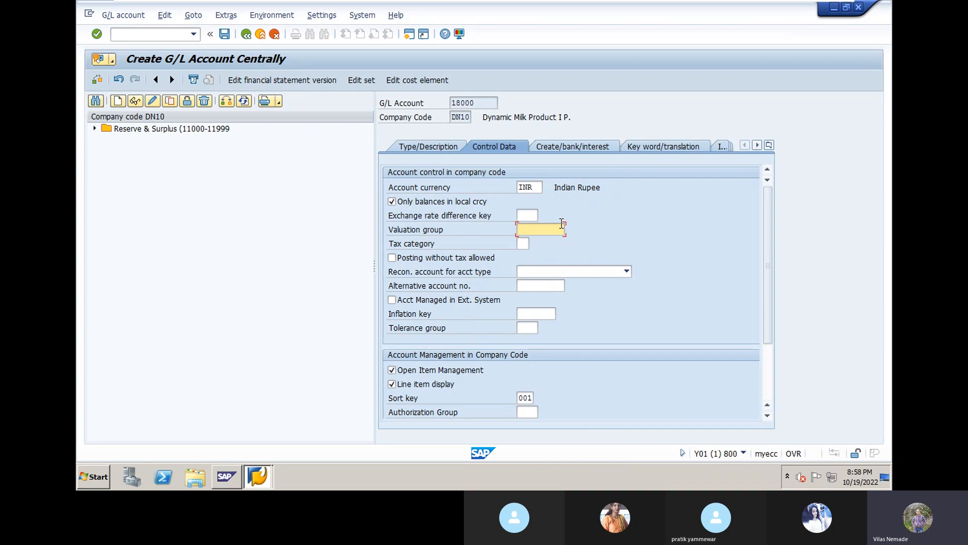
click(528, 402)
key(Return)
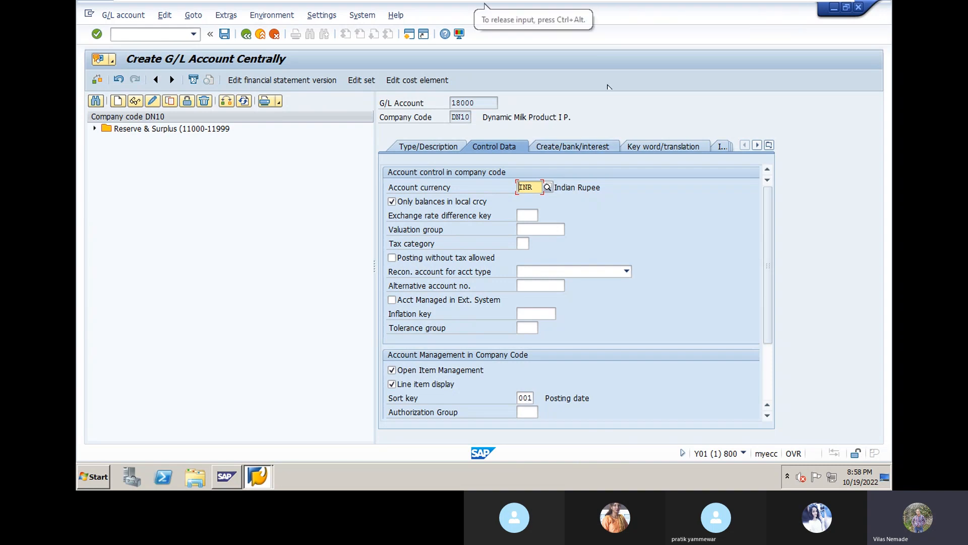
- Assign account 18000 the field status group G005, Bank accounts (obligatory value date)
click(572, 146)
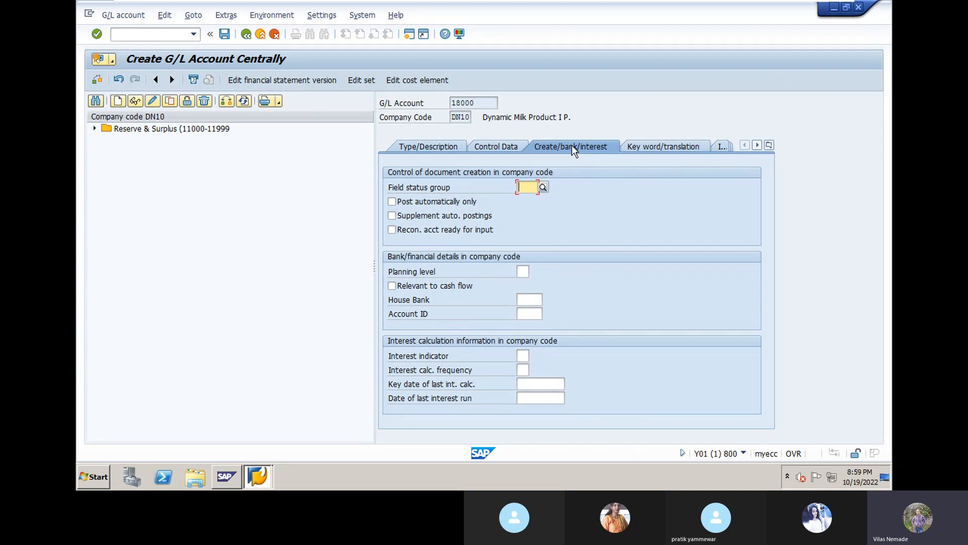
click(544, 186)
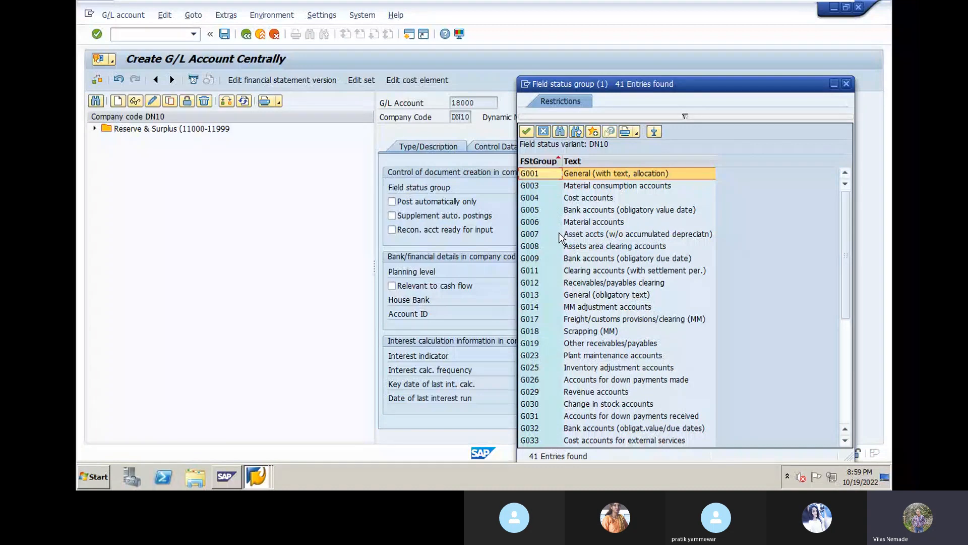
click(573, 210)
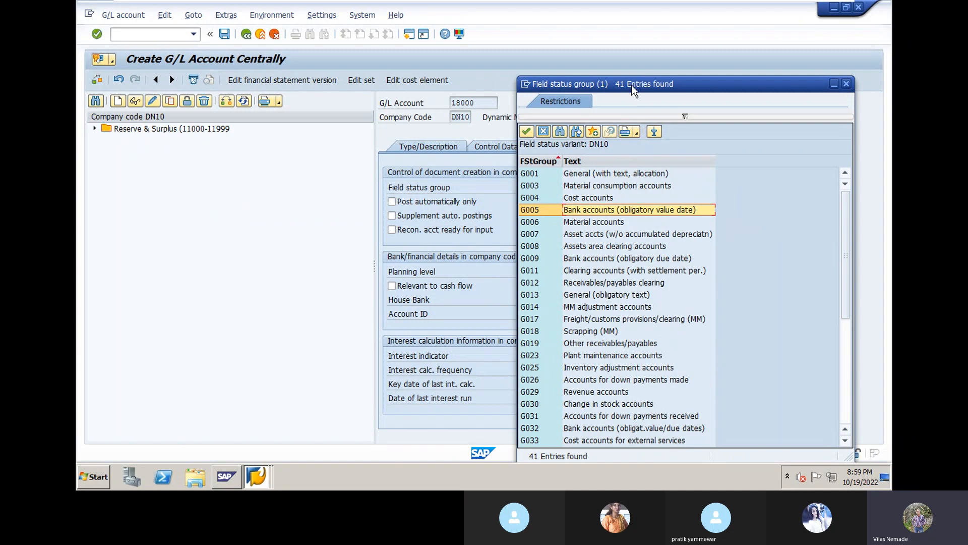
drag(631, 85, 725, 80)
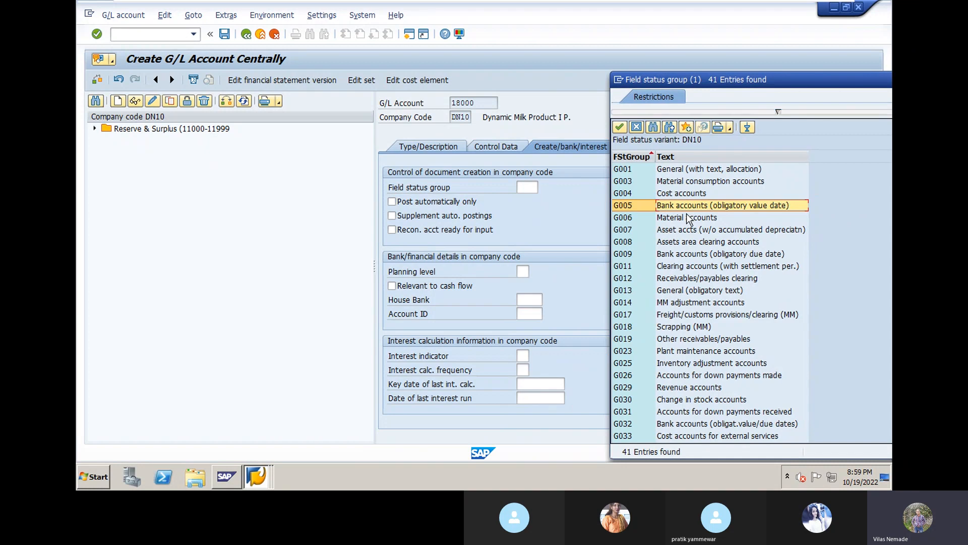
double_click(629, 206)
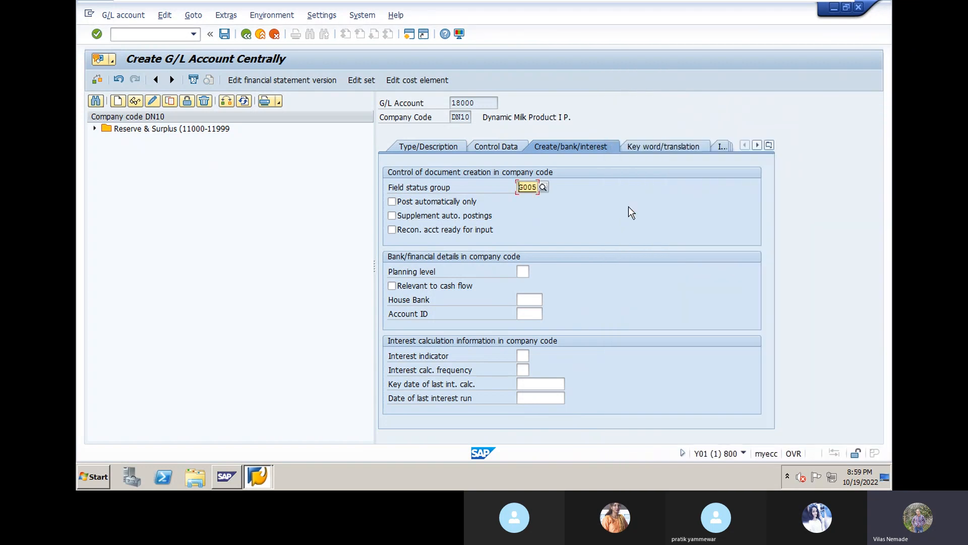
key(Return)
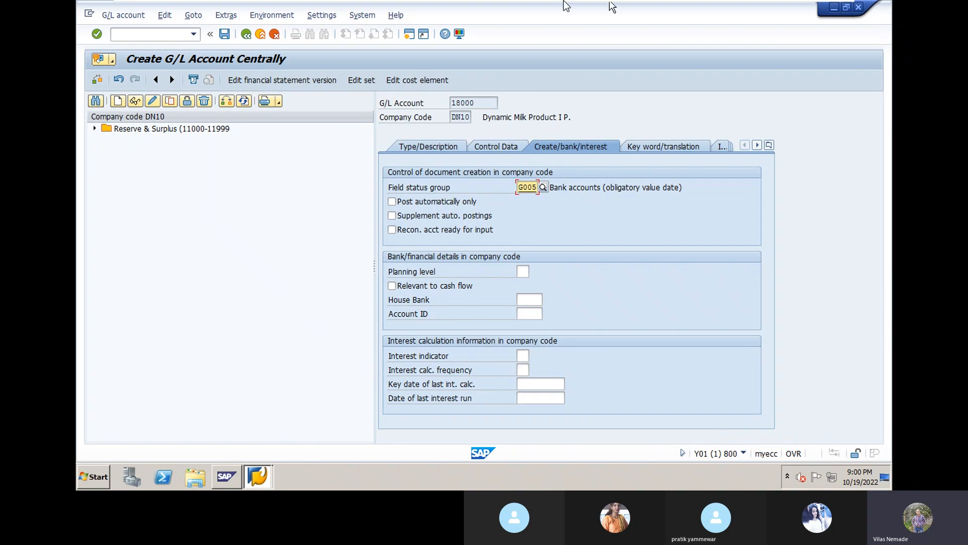
- Save account 18000 Canera Bank Ltd and collapse the Cash & Bank group in the tree
click(225, 35)
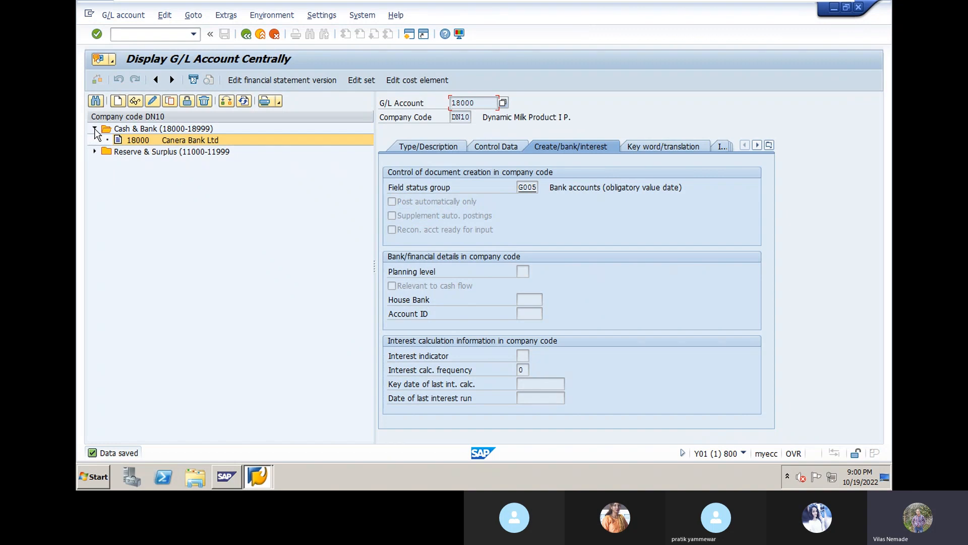
click(95, 129)
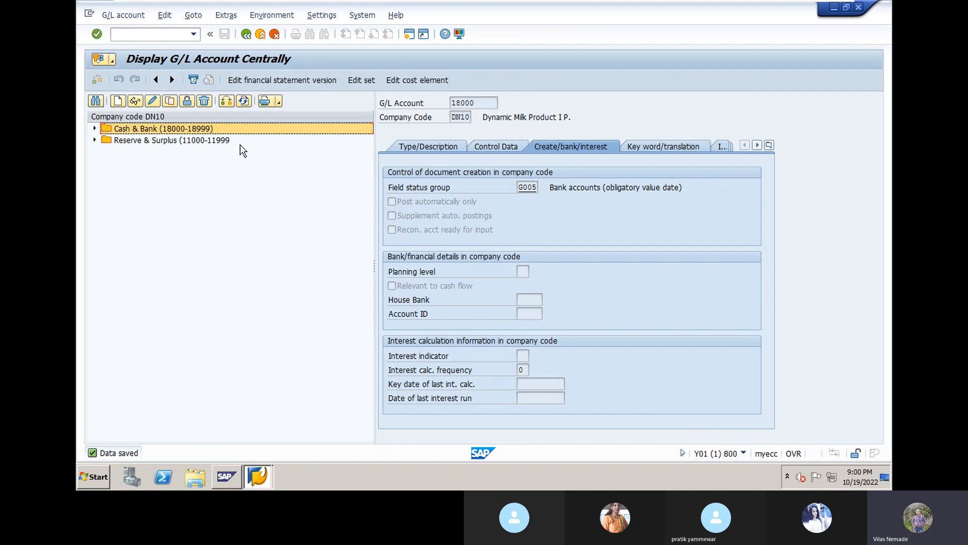
- Begin a new G/L account numbered 26000 in company code DN10
click(118, 104)
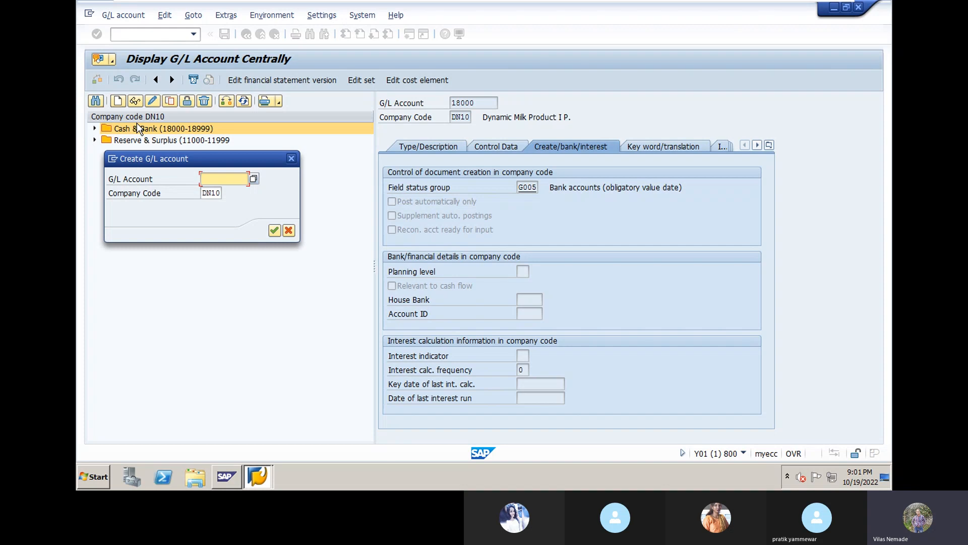
text(26000)
click(274, 231)
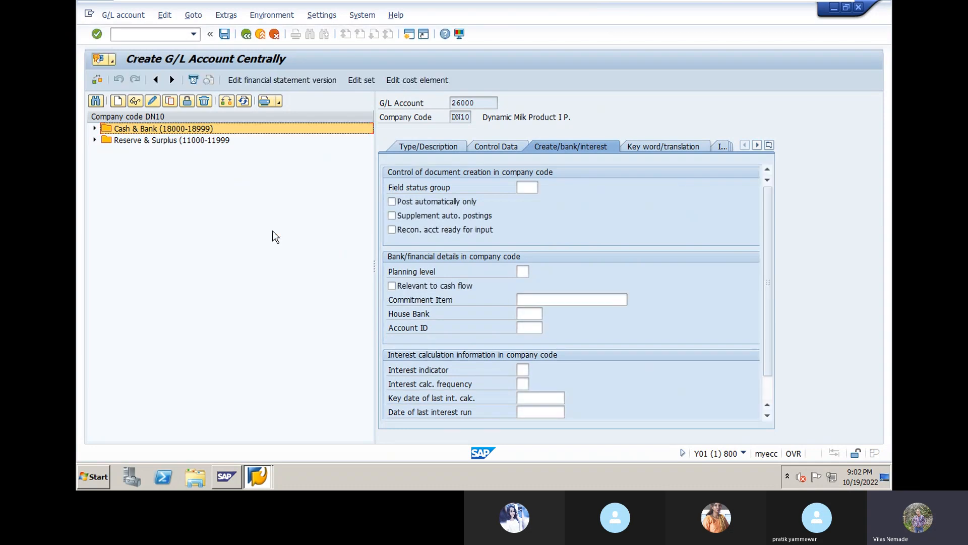
click(427, 148)
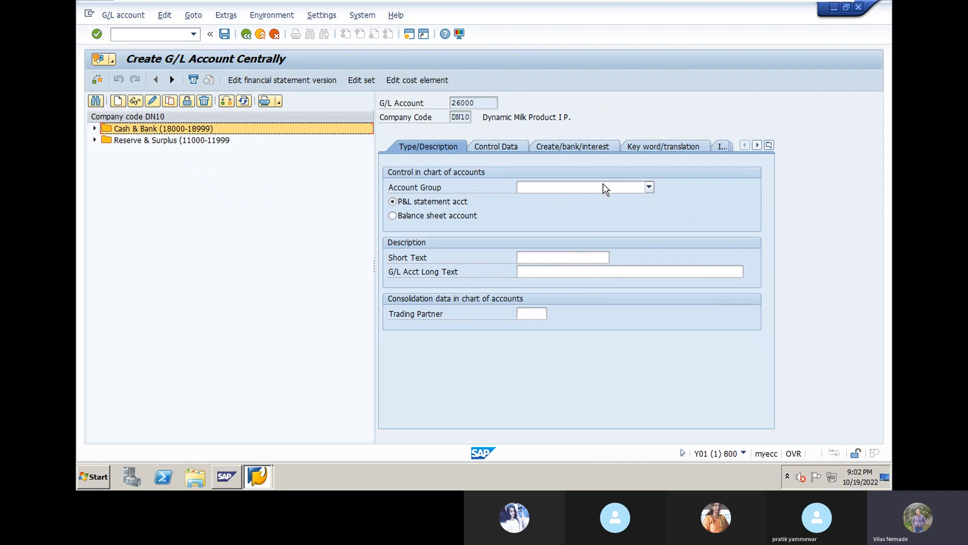
click(649, 188)
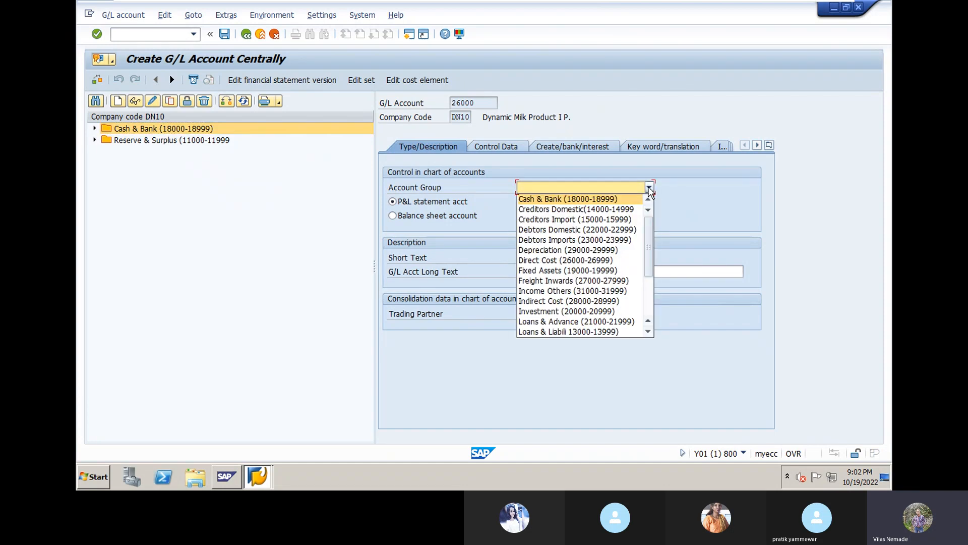
click(623, 219)
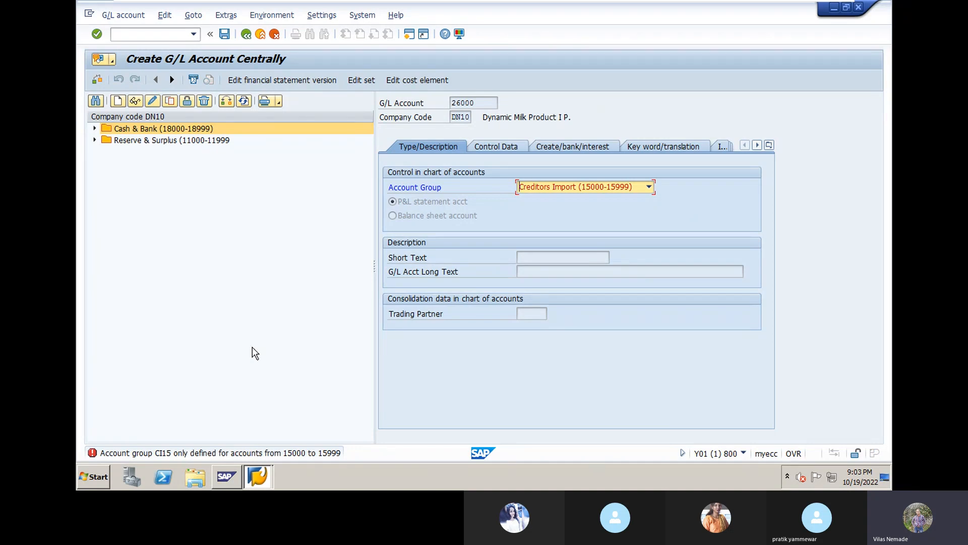
click(650, 188)
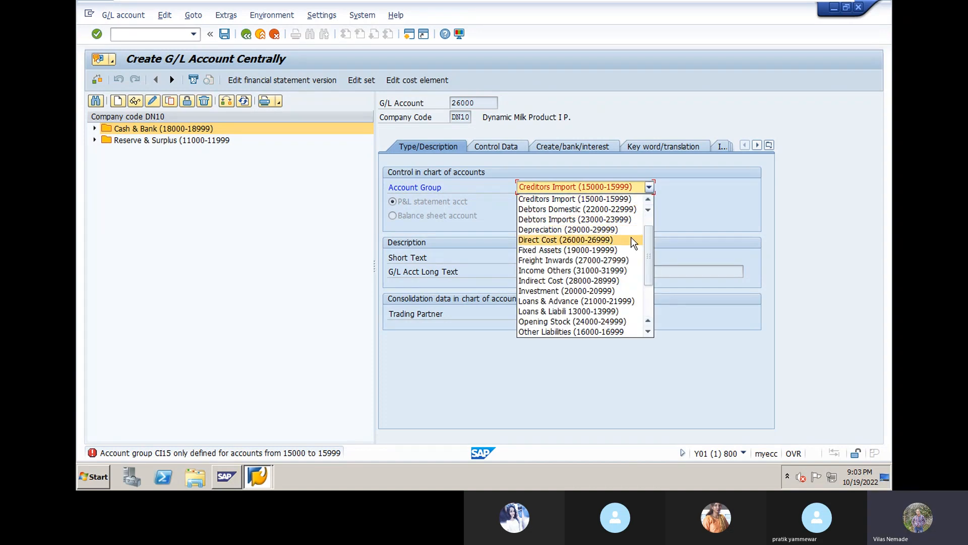
scroll(612, 264, up, 1)
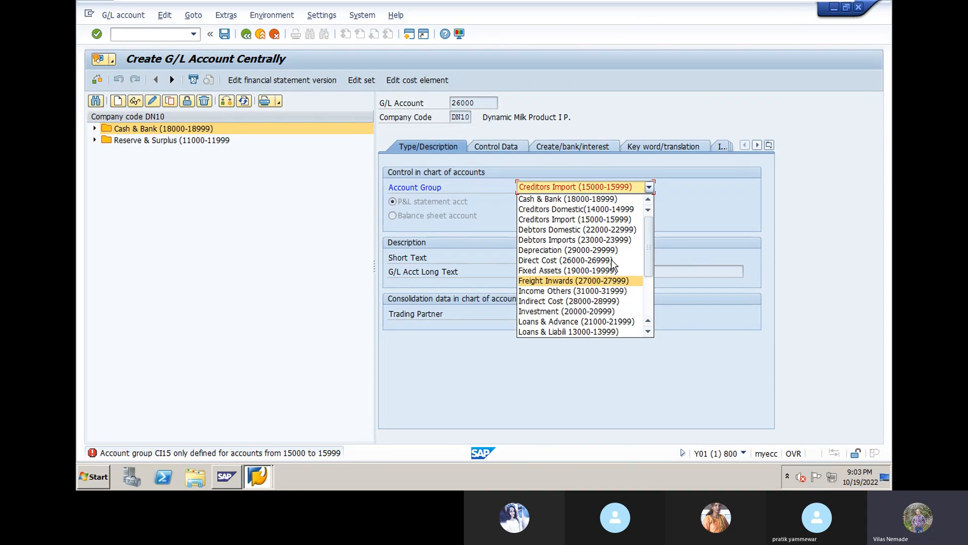
scroll(595, 283, down, 1)
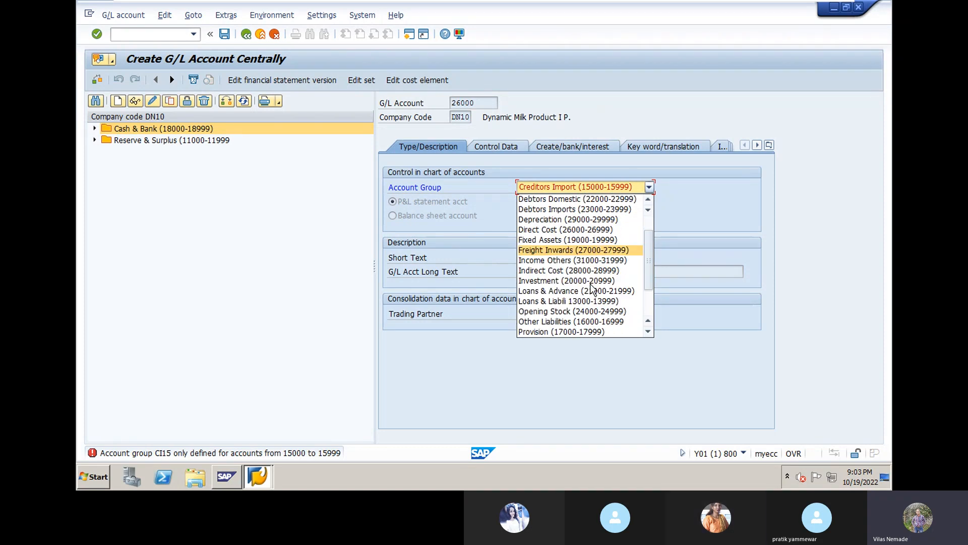
scroll(593, 288, down, 2)
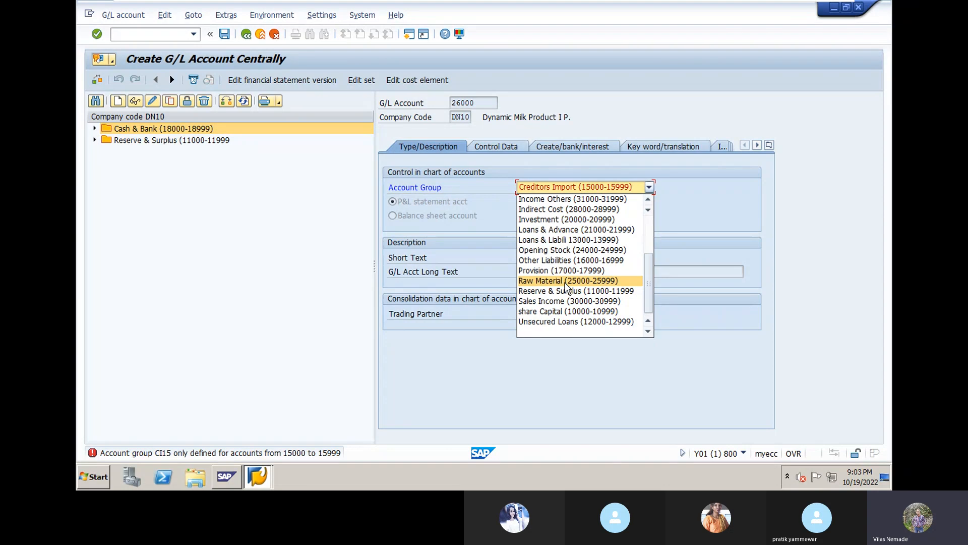
scroll(565, 287, up, 1)
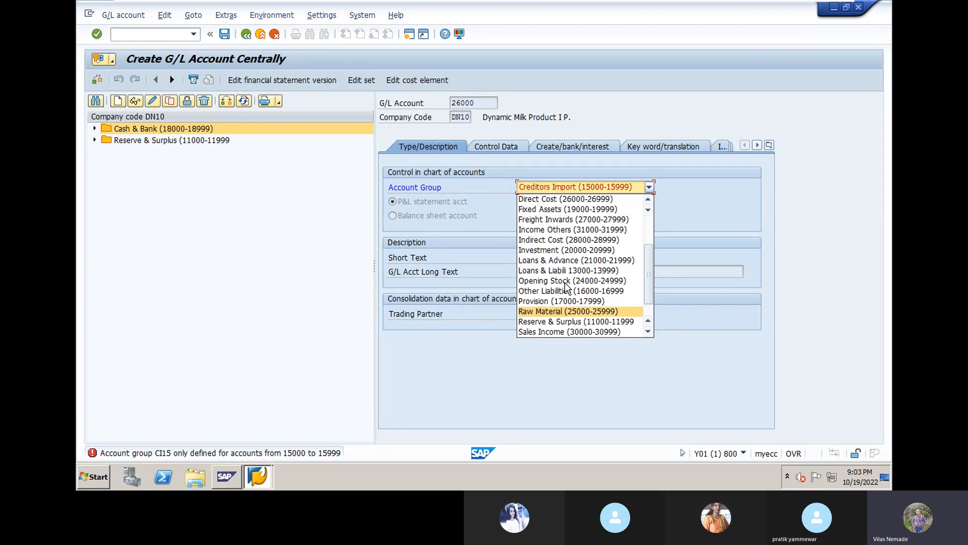
scroll(565, 286, up, 2)
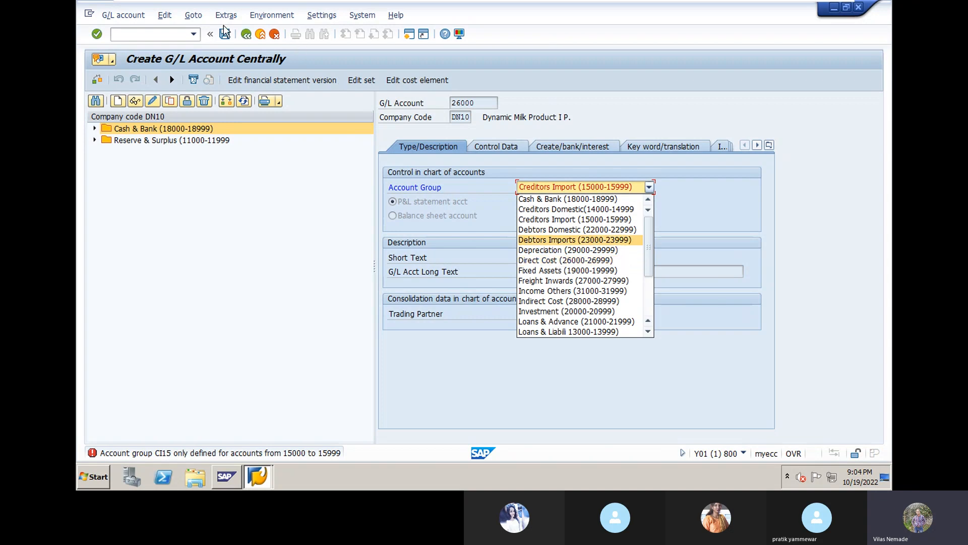
click(247, 37)
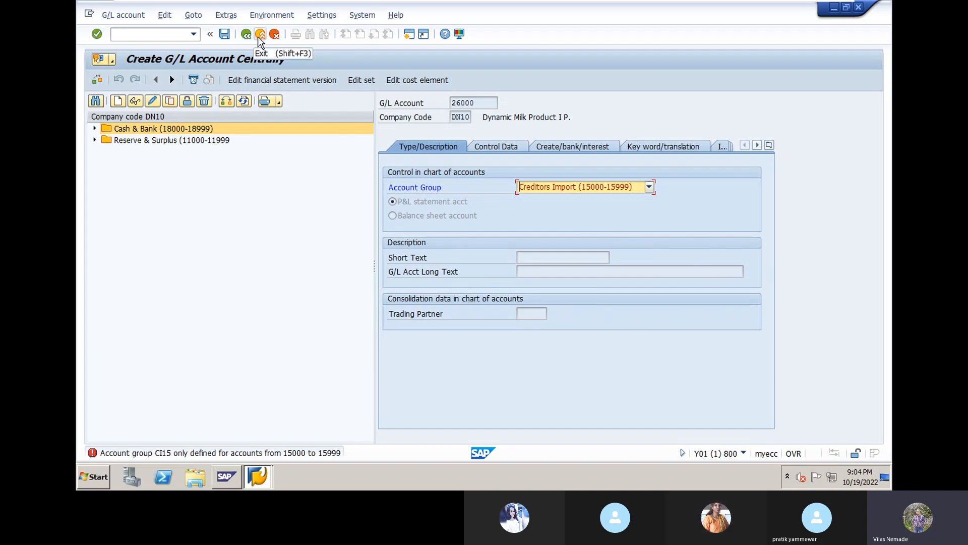
- Exit account 26000 without saving and enter 25000 as the new G/L account number
click(260, 38)
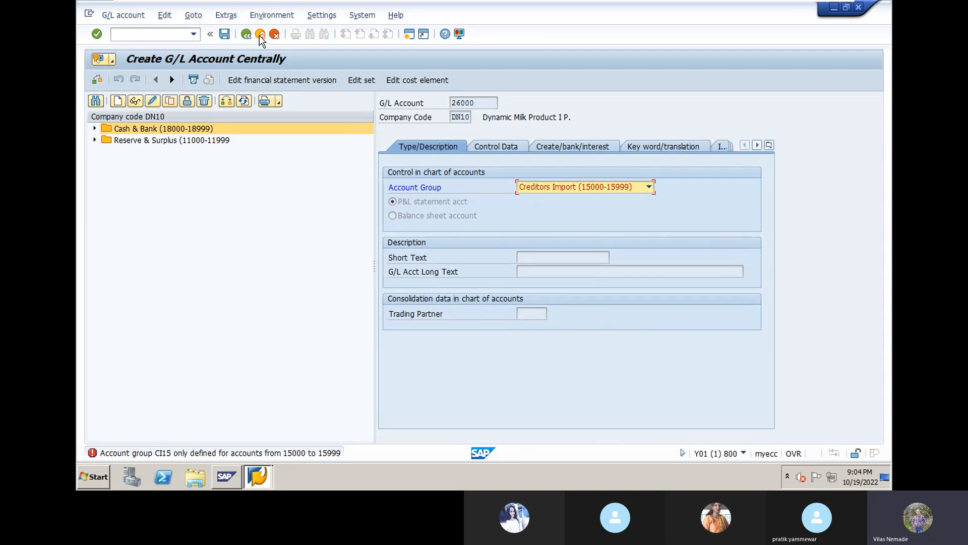
click(260, 36)
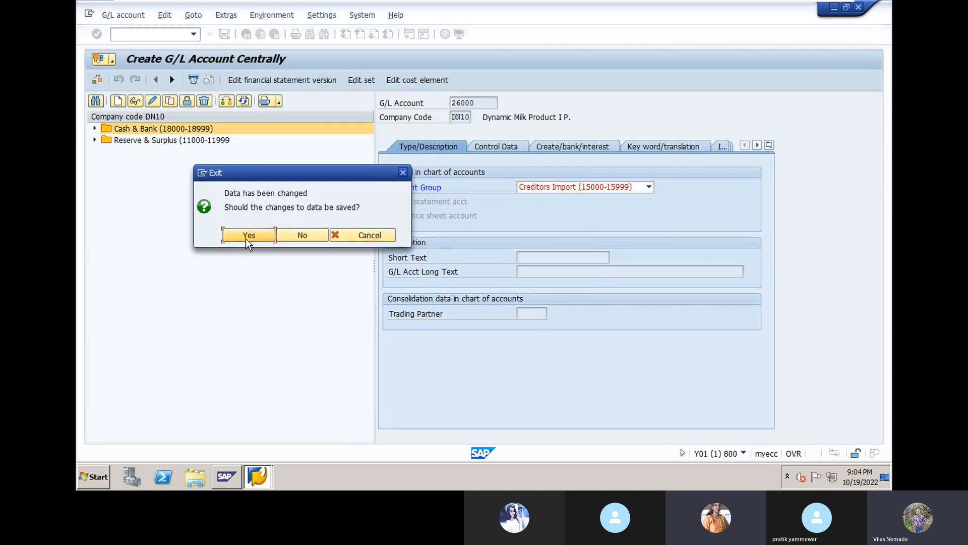
click(301, 236)
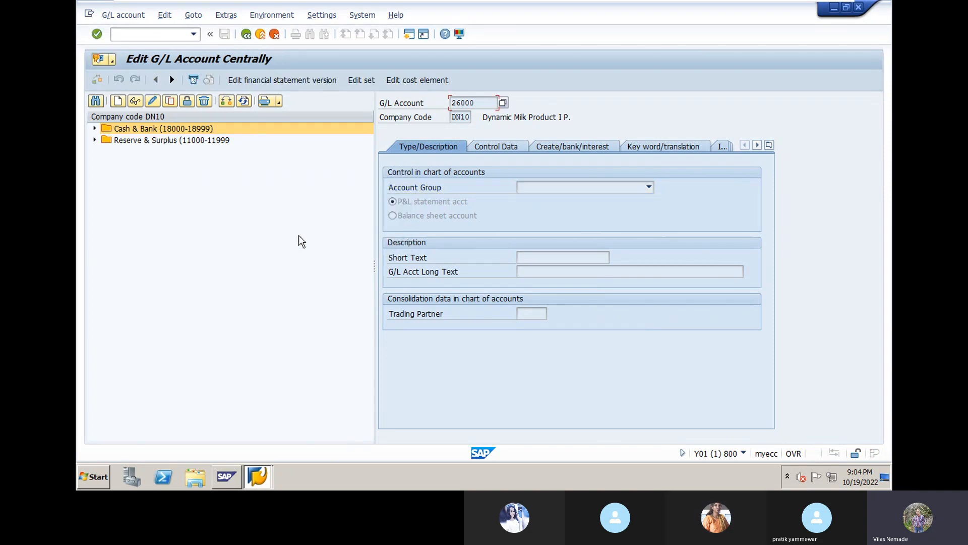
click(117, 101)
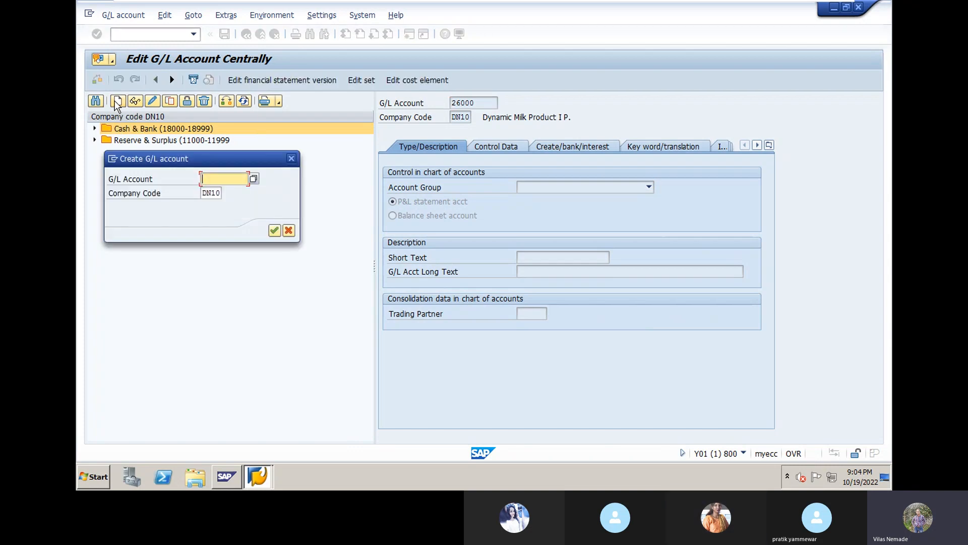
text(25000)
click(273, 230)
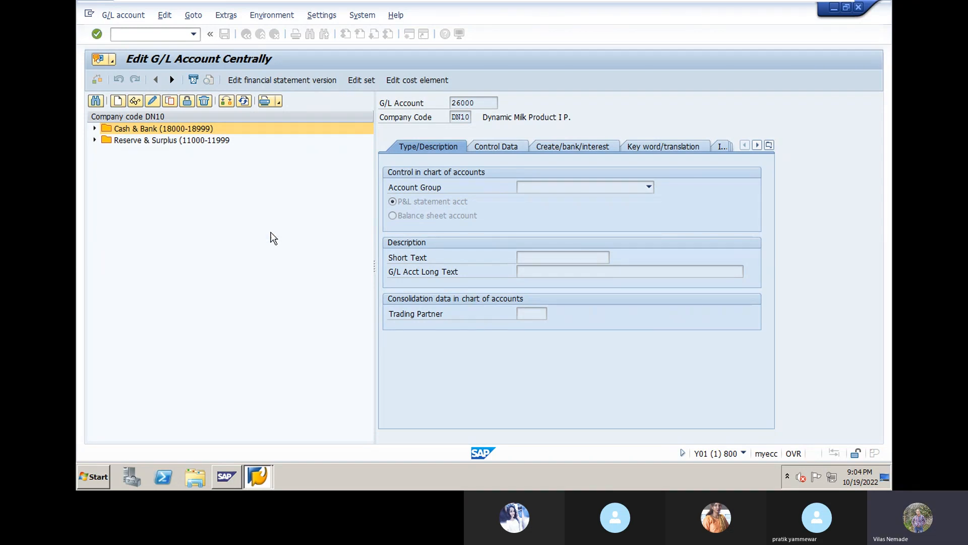
click(649, 187)
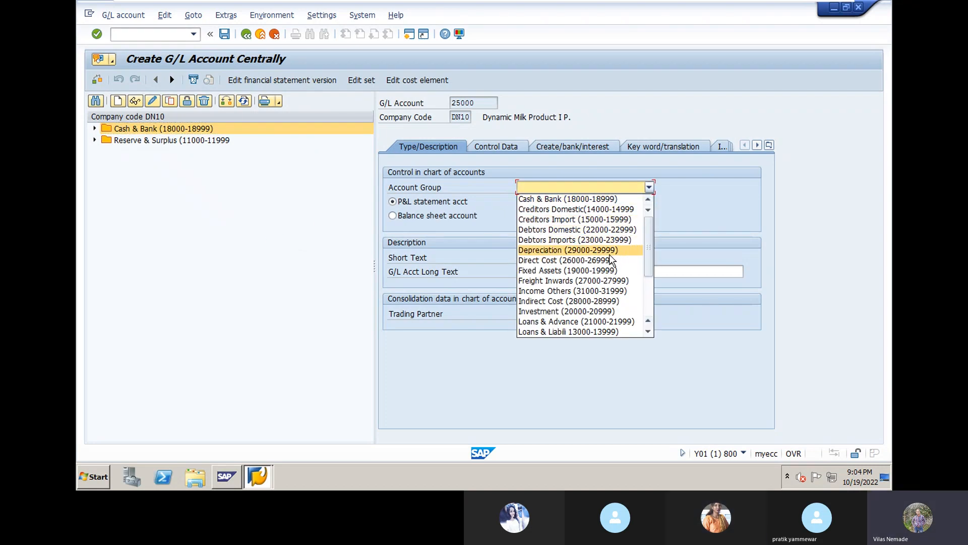
scroll(609, 263, down, 2)
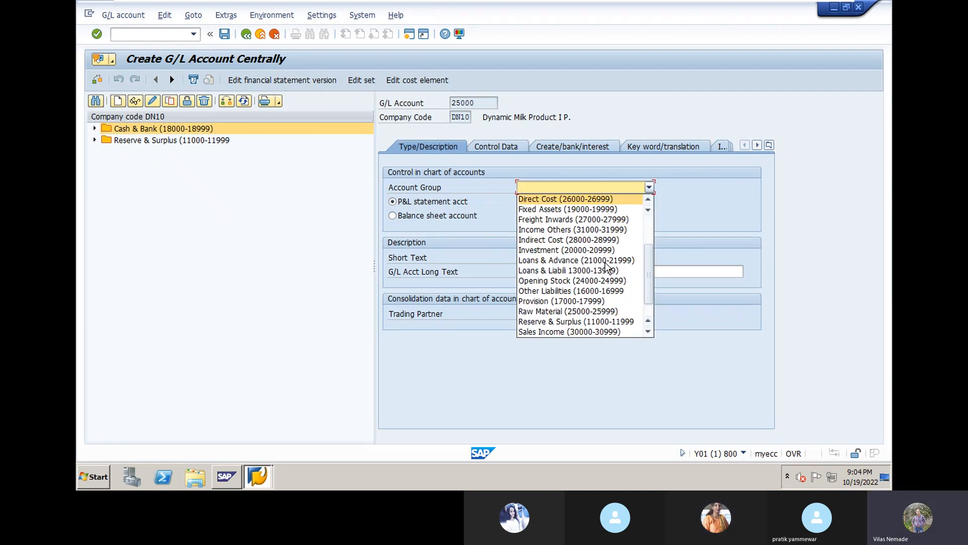
click(596, 317)
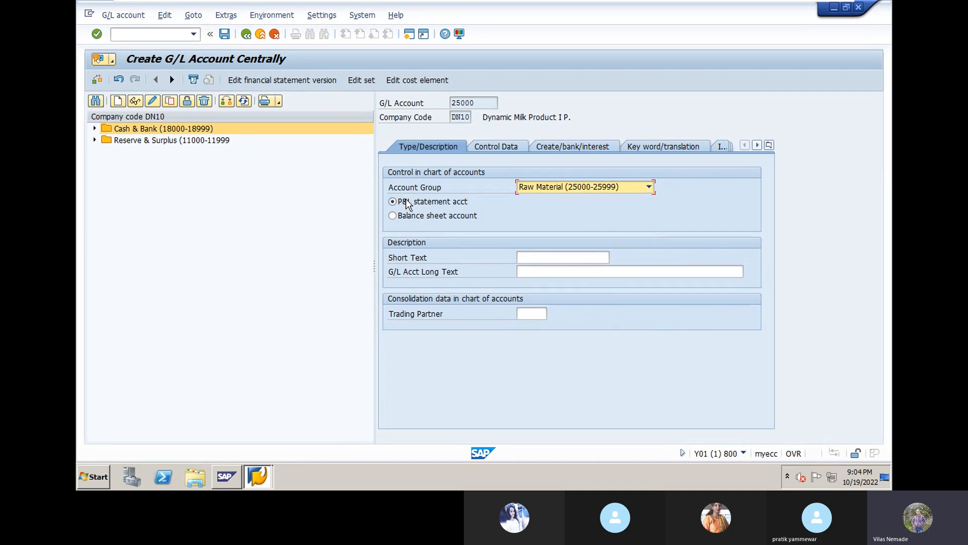
- Enter short text 'Purchase Raw Materia' and long text 'Purchase Raw Material' for account 25000
click(539, 257)
text(Purchae)
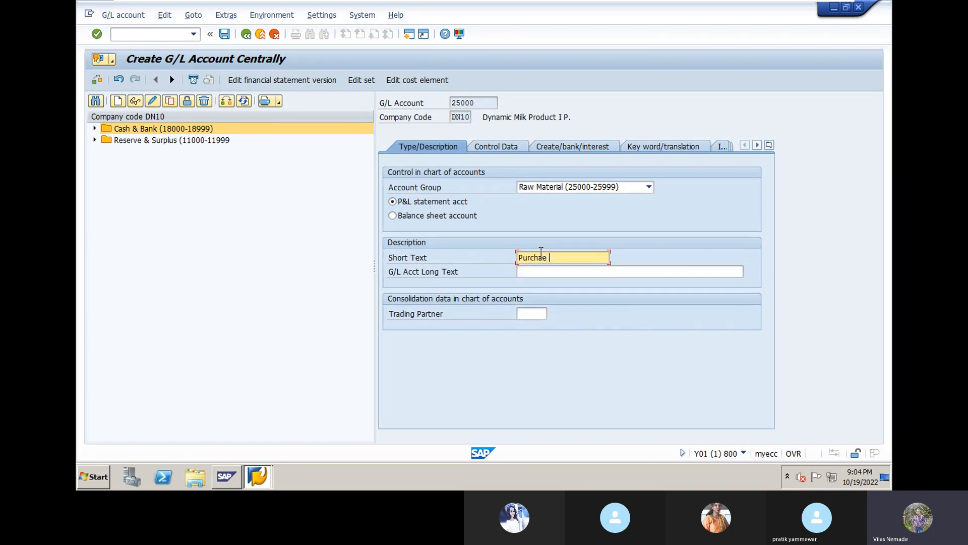
text( rRaw Material)
text(se Raw Materia)
click(558, 273)
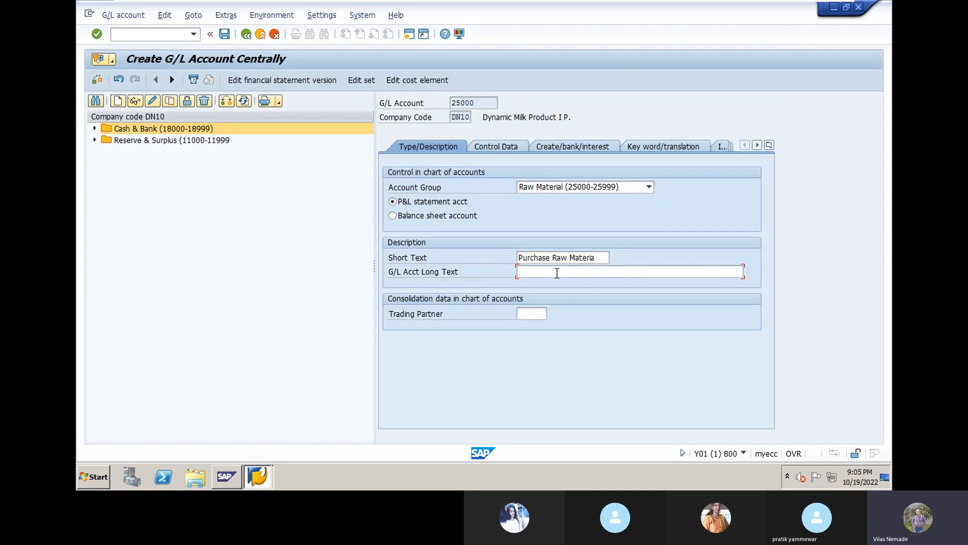
text(Pur)
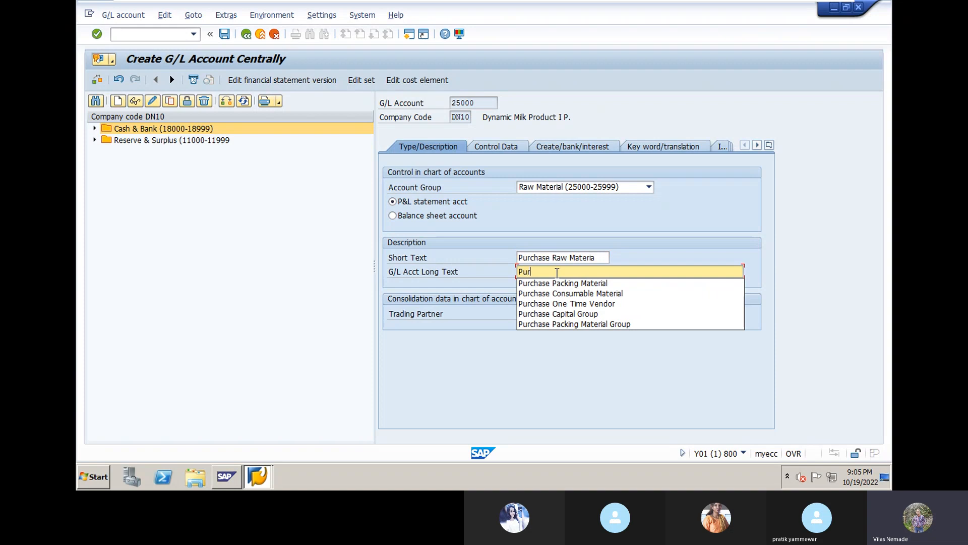
text(chase Raw M)
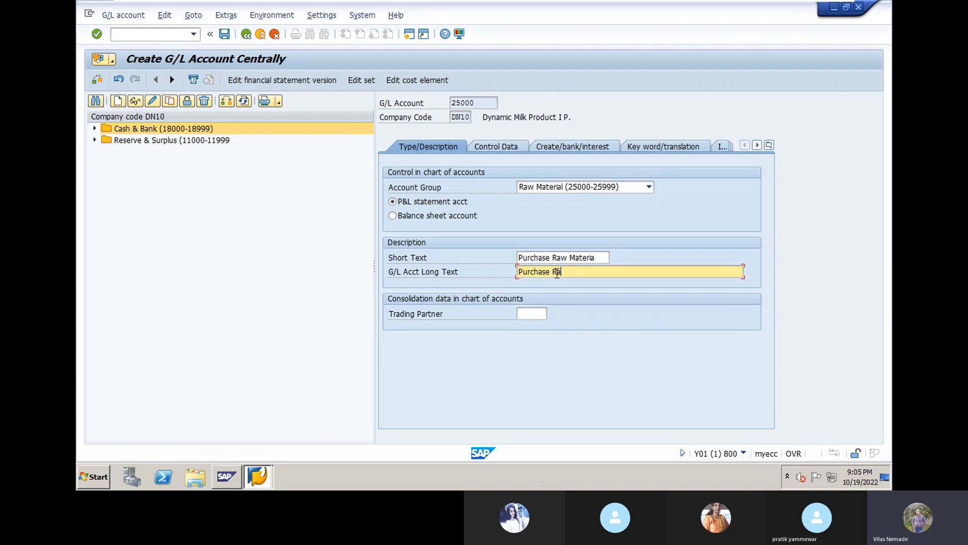
text(aterial)
click(536, 315)
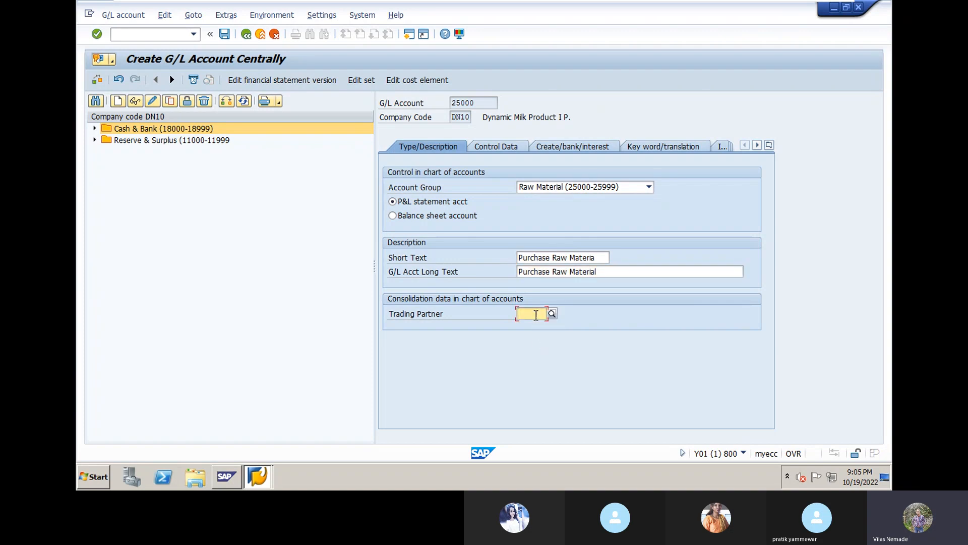
- Set DYNGRP as account 25000's trading partner from the input history
text(D)
click(532, 330)
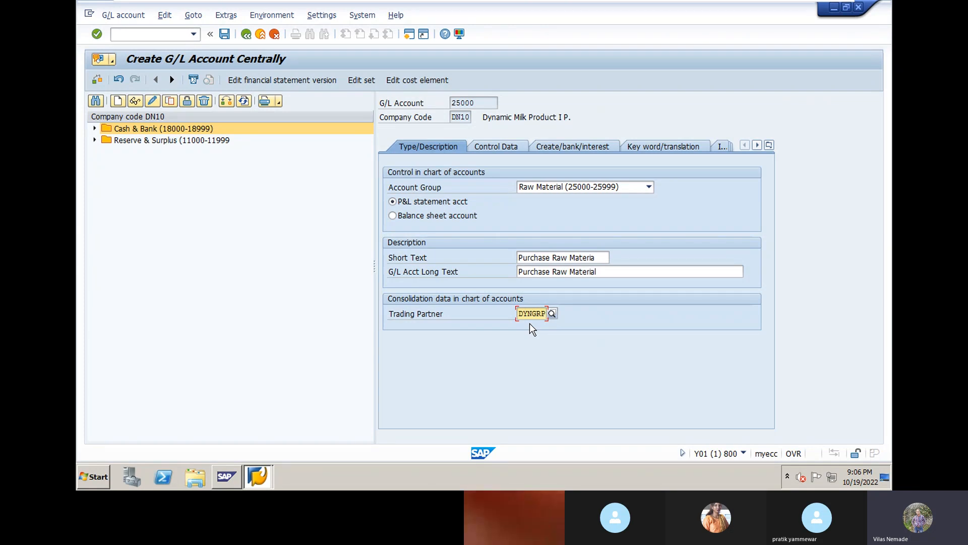
- Give account 25000 local-currency-only balances, line item display and sort key 001 Posting date
click(509, 156)
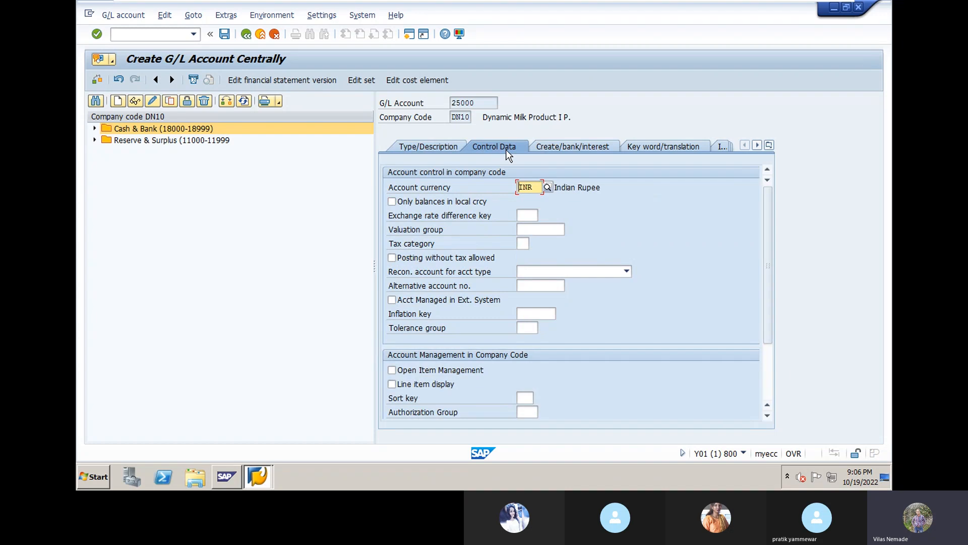
click(393, 206)
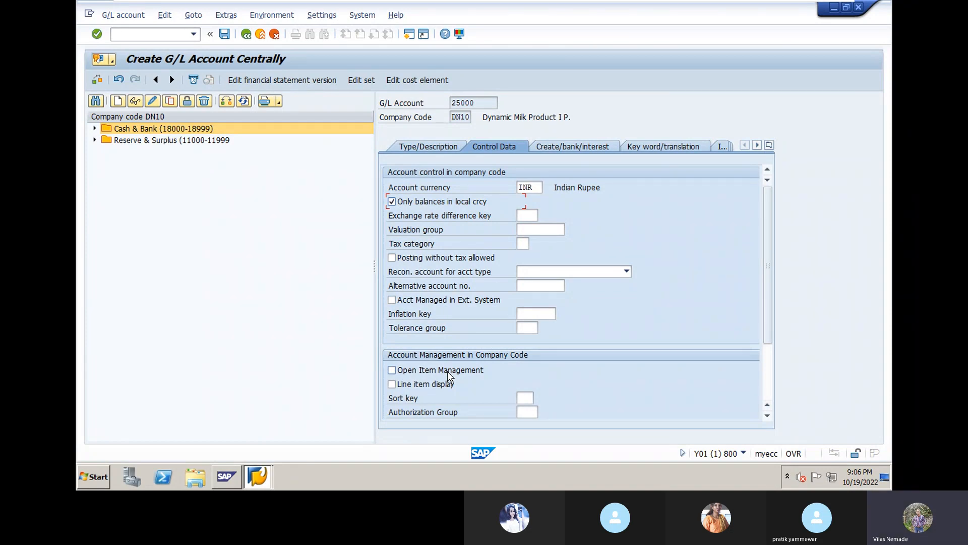
click(393, 384)
click(529, 398)
click(539, 398)
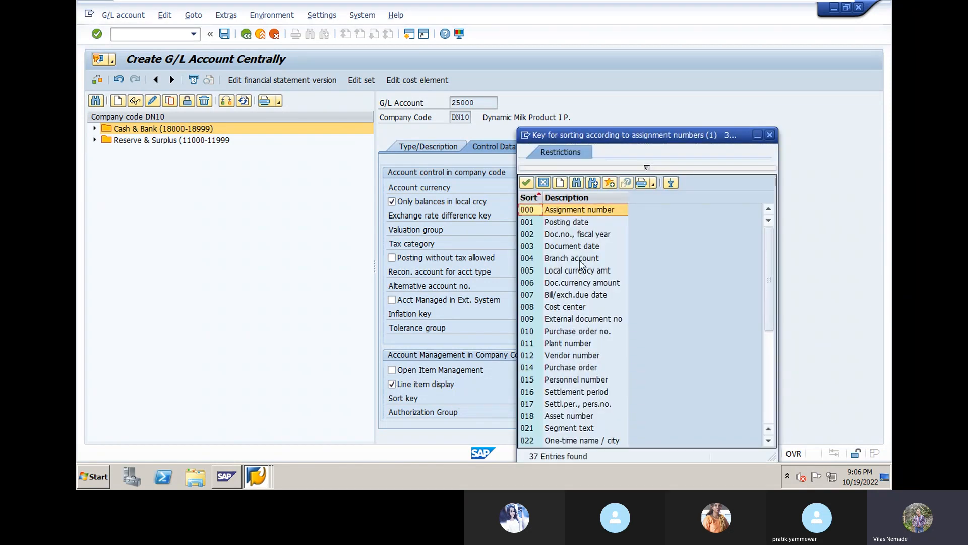
double_click(583, 225)
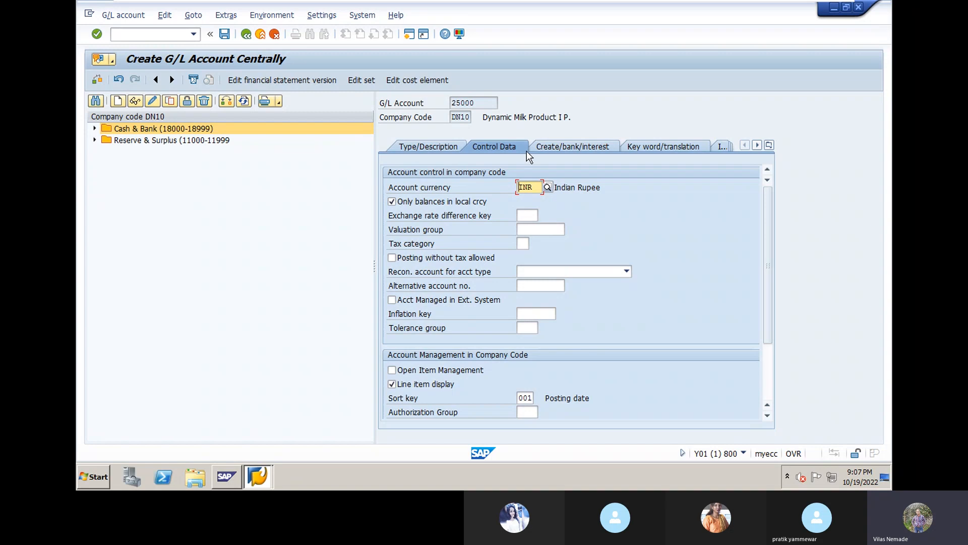
- Assign field status group G006 Material accounts to account 25000
click(556, 144)
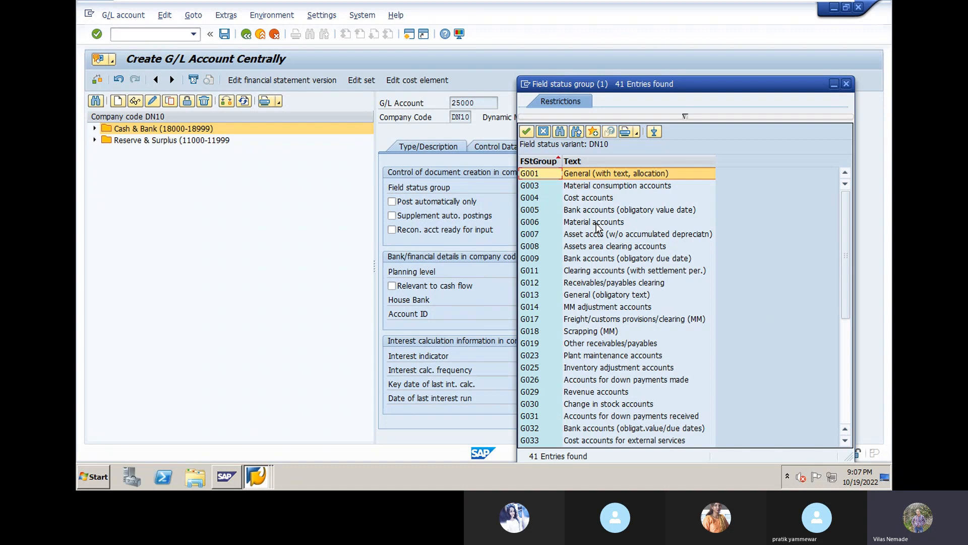
double_click(596, 223)
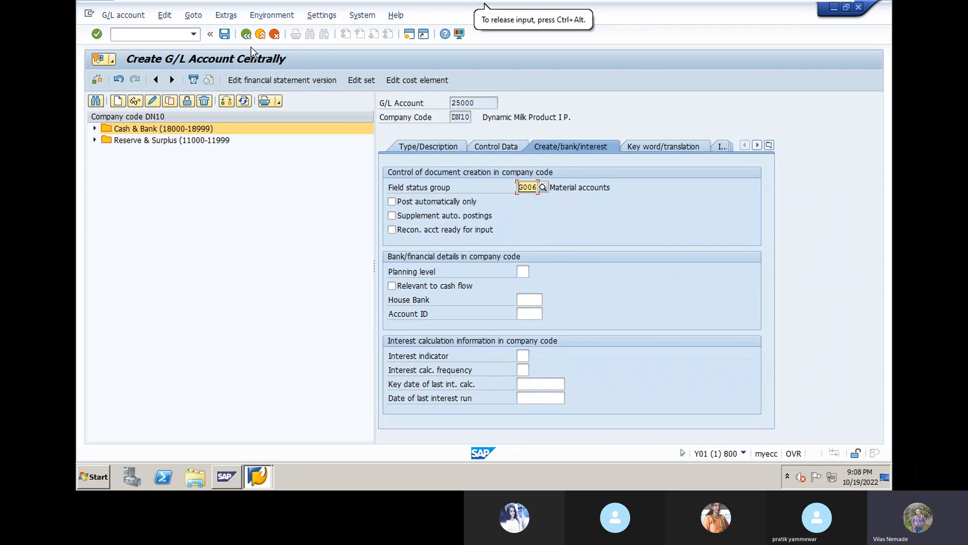
- Save G/L account 25000 and collapse the Raw Material group in the DN10 tree
click(225, 34)
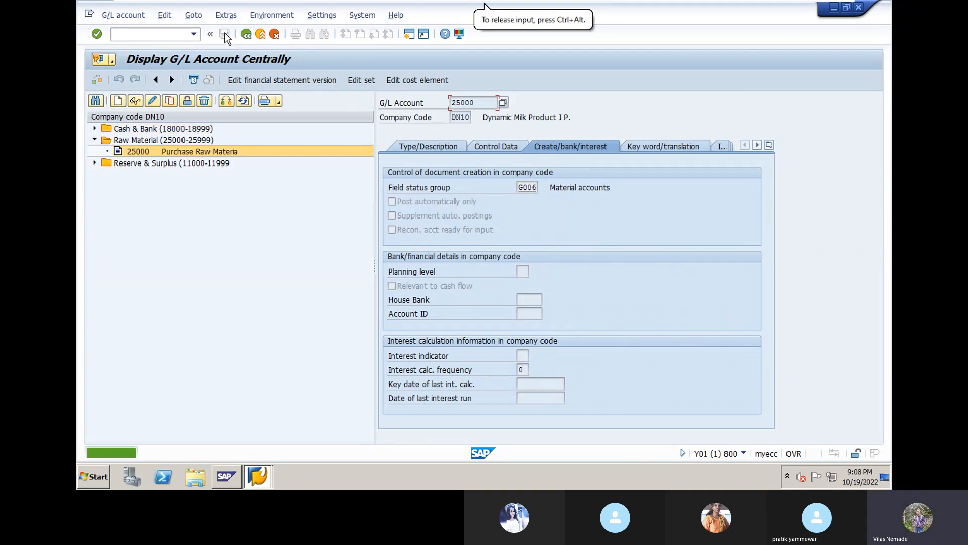
click(95, 140)
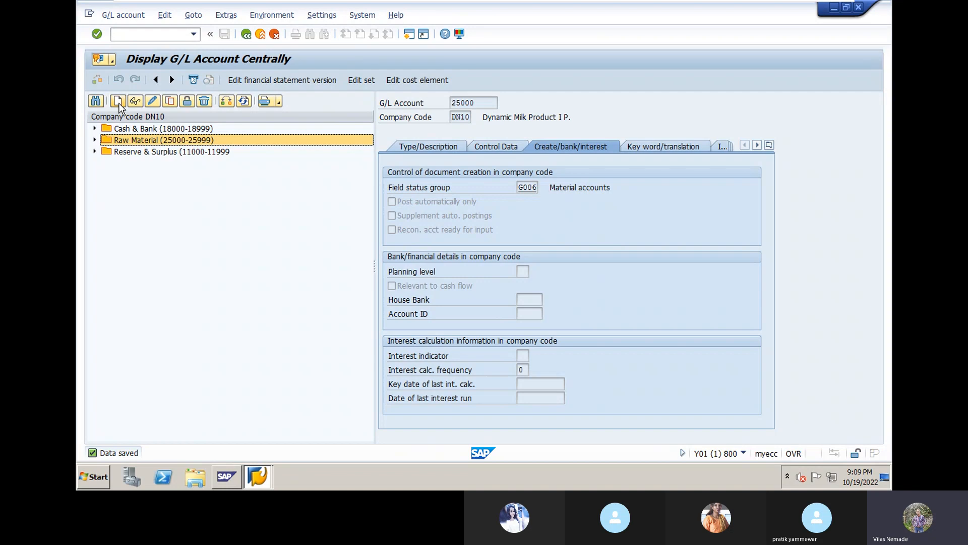
- Start another G/L account, then cancel the prompt to stay on account 25000
click(119, 103)
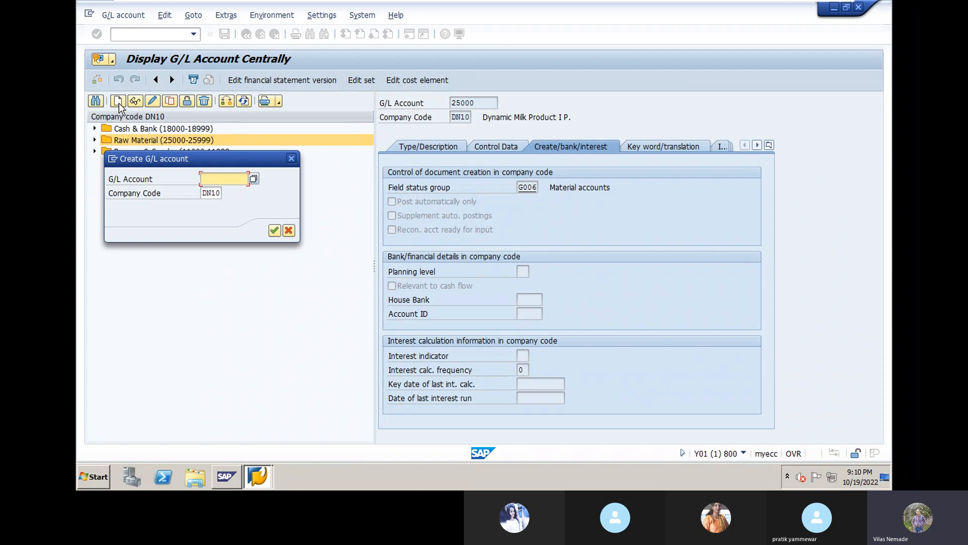
key(Escape)
- Check the account group list on 25000's Type/Description tab, then begin a new DN10 account
click(437, 146)
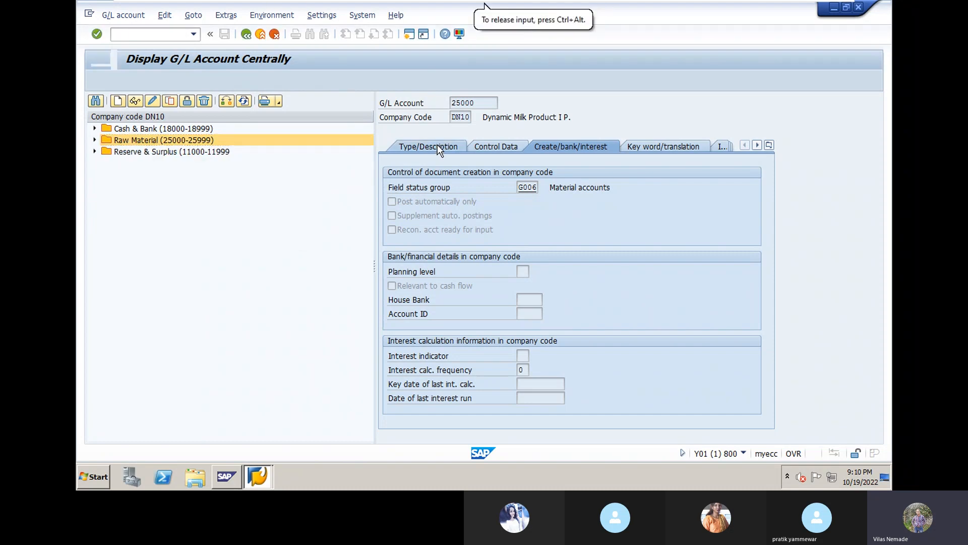
click(649, 187)
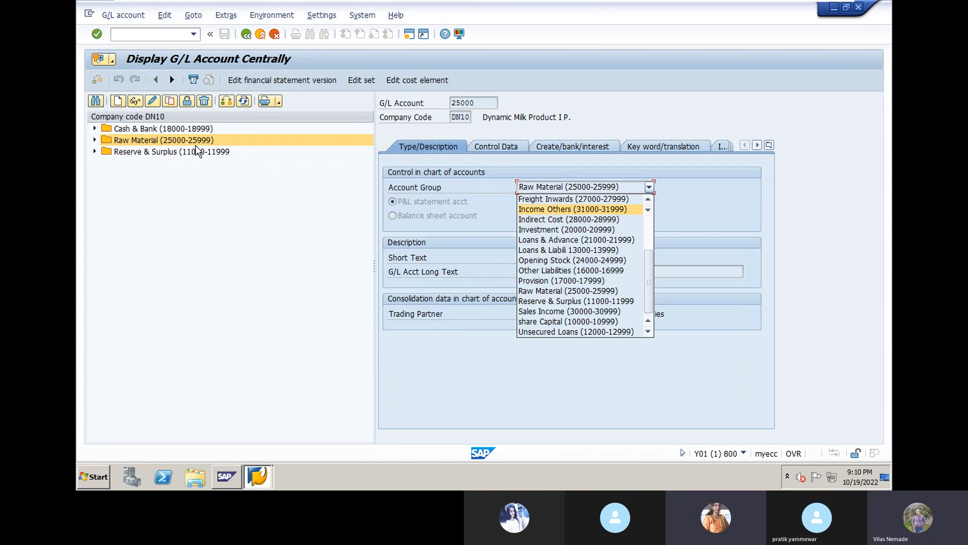
click(117, 102)
click(117, 102)
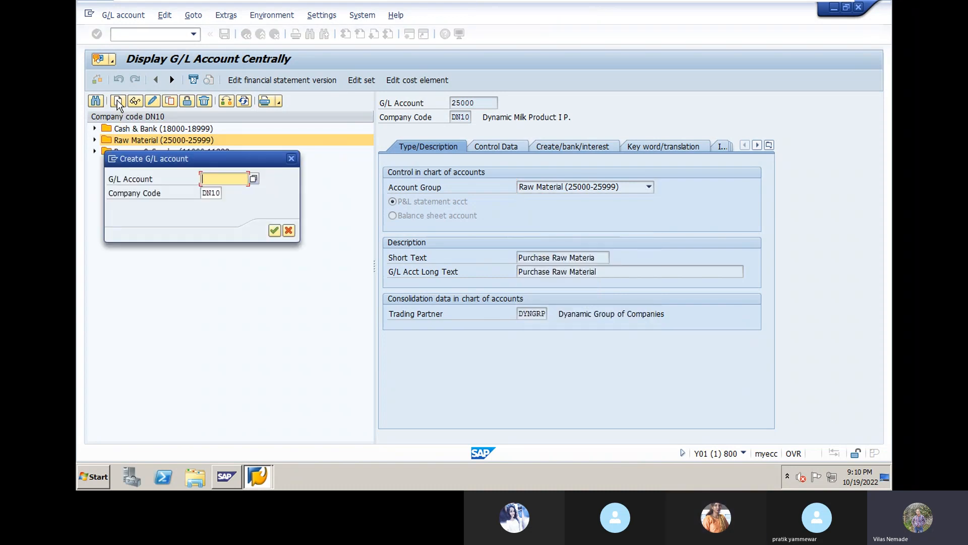
- Create account 28000 for DN10 and assign it the Indirect Cost account group
text(28000)
click(274, 231)
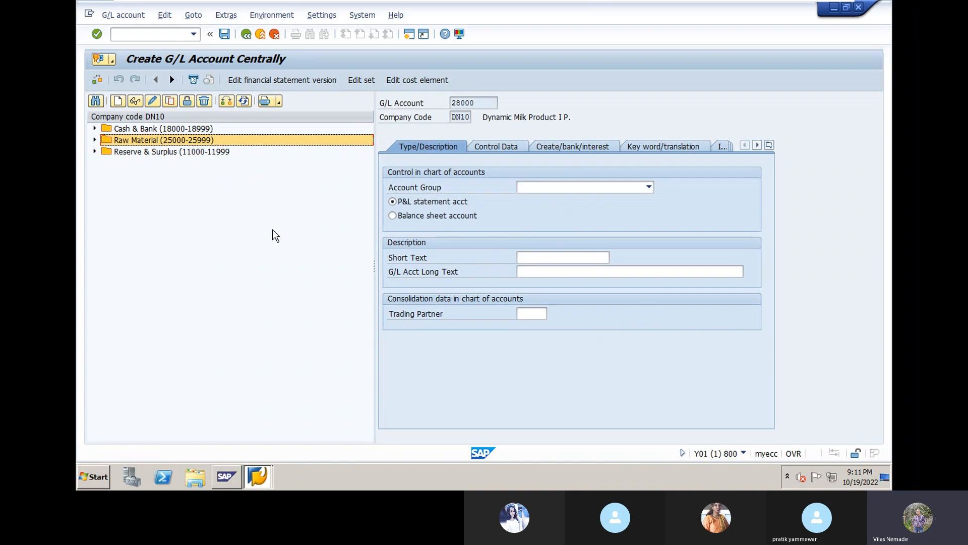
click(649, 188)
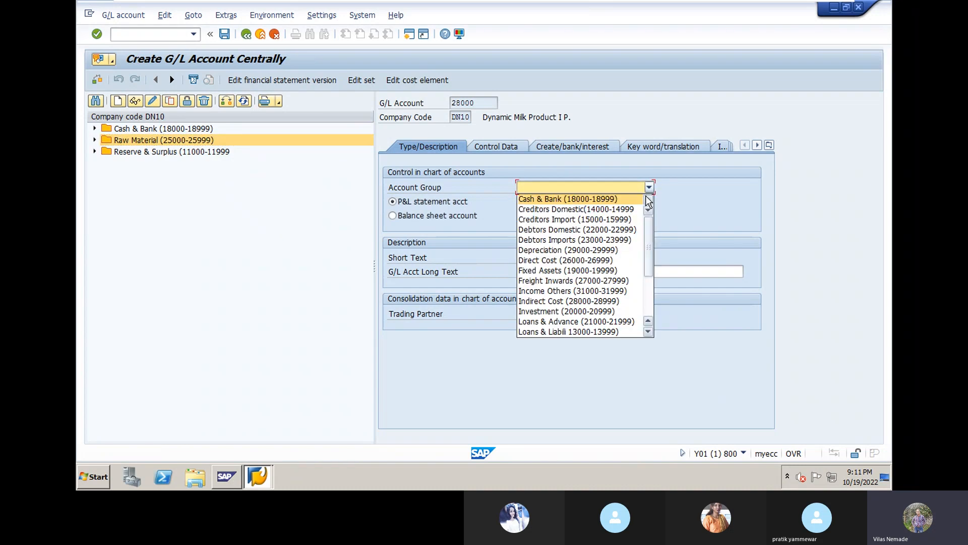
click(585, 302)
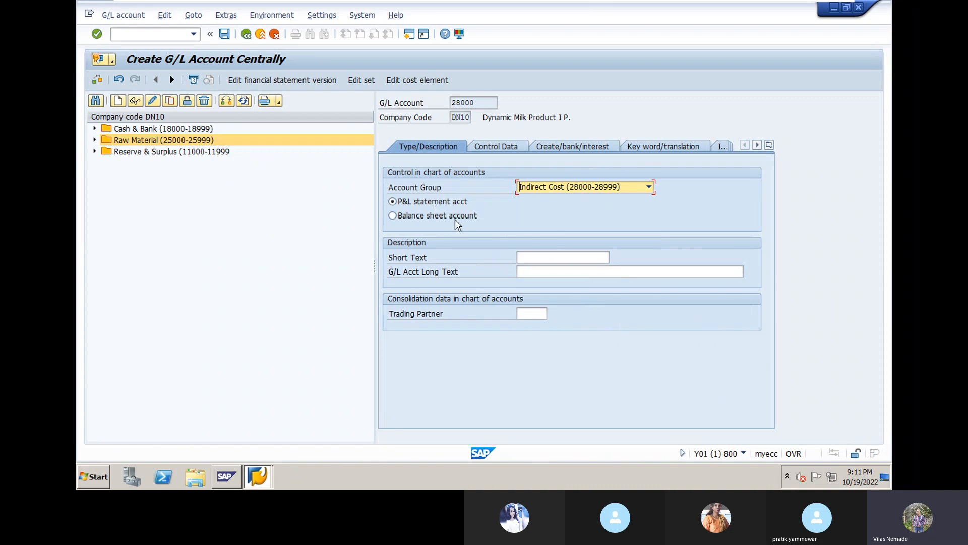
- Enter short text 'Printing & Stationer', long text 'Printing & Stationery' and trading partner DYNGRP
click(541, 257)
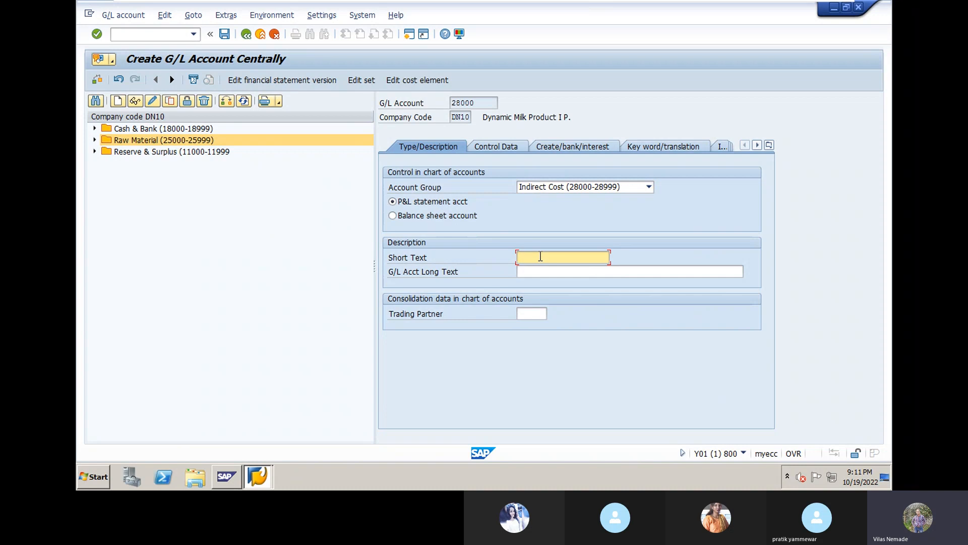
text(Printing & Stationer)
click(539, 268)
text(Printing)
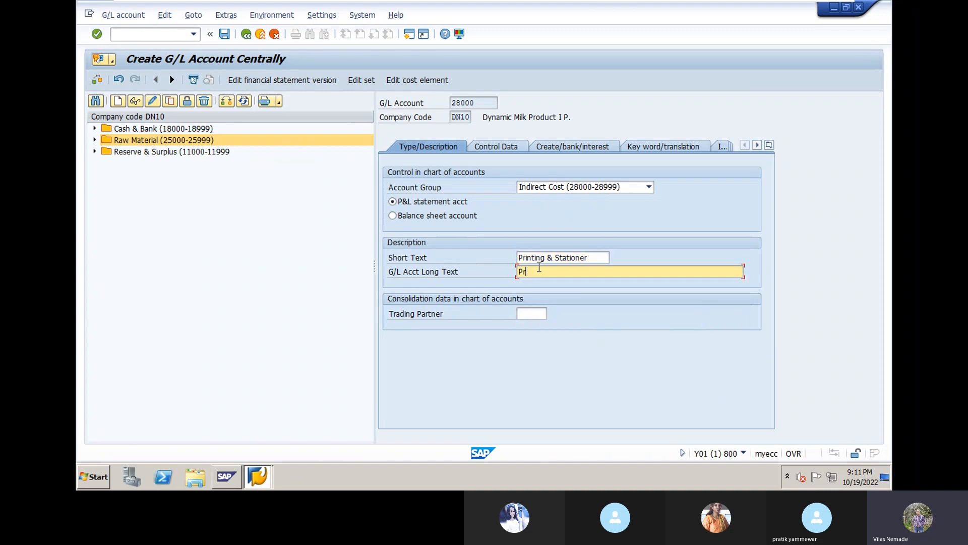
text( & Stationery)
click(535, 317)
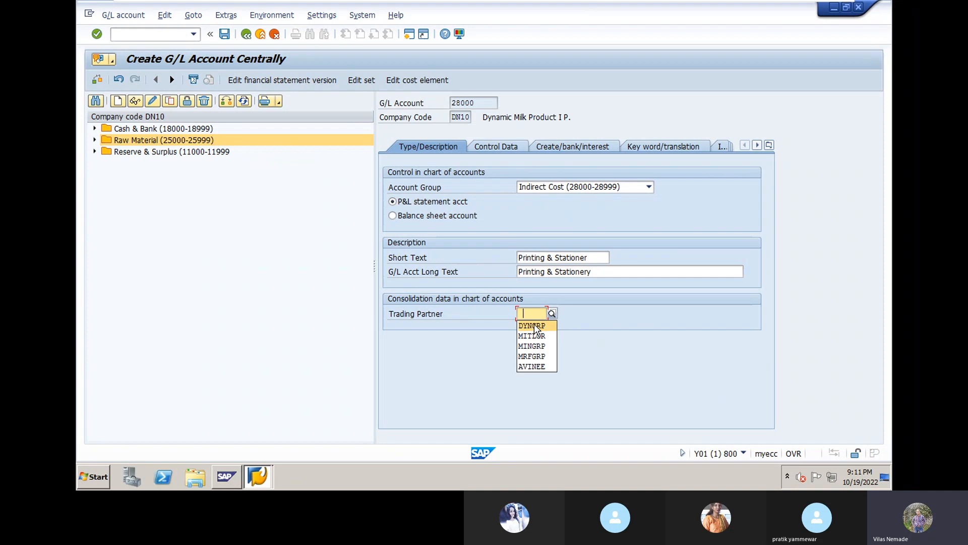
click(537, 328)
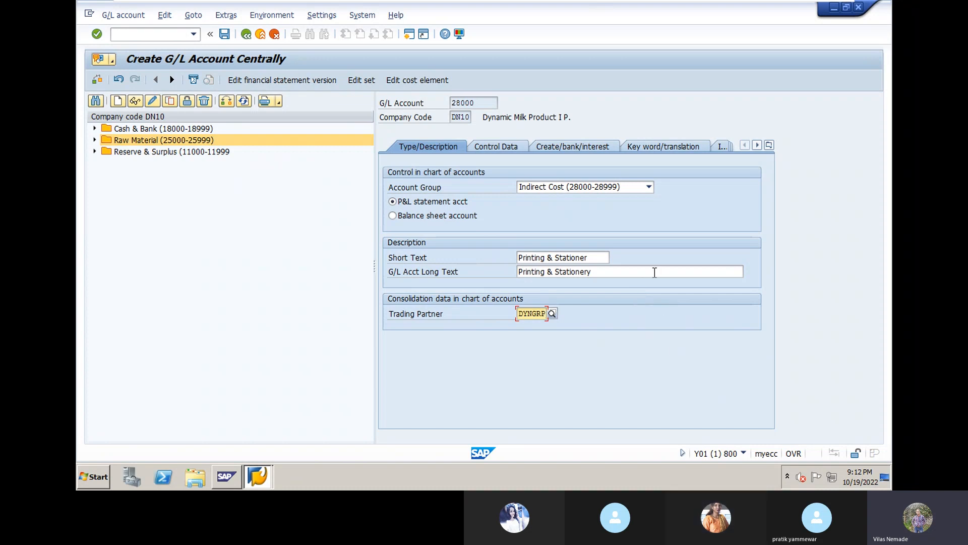
- Give 28000 local-currency-only balances, line item display and sort key 001 Posting date
click(488, 147)
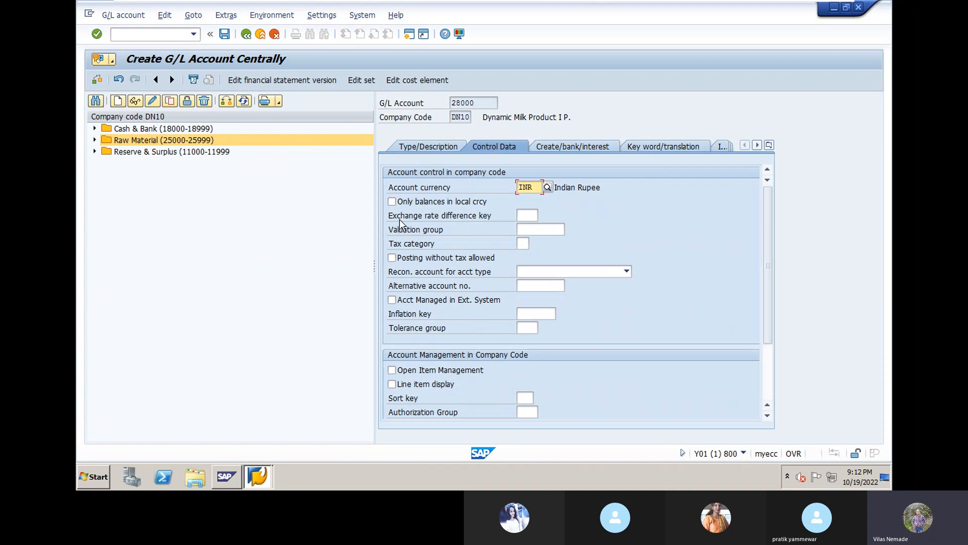
click(392, 203)
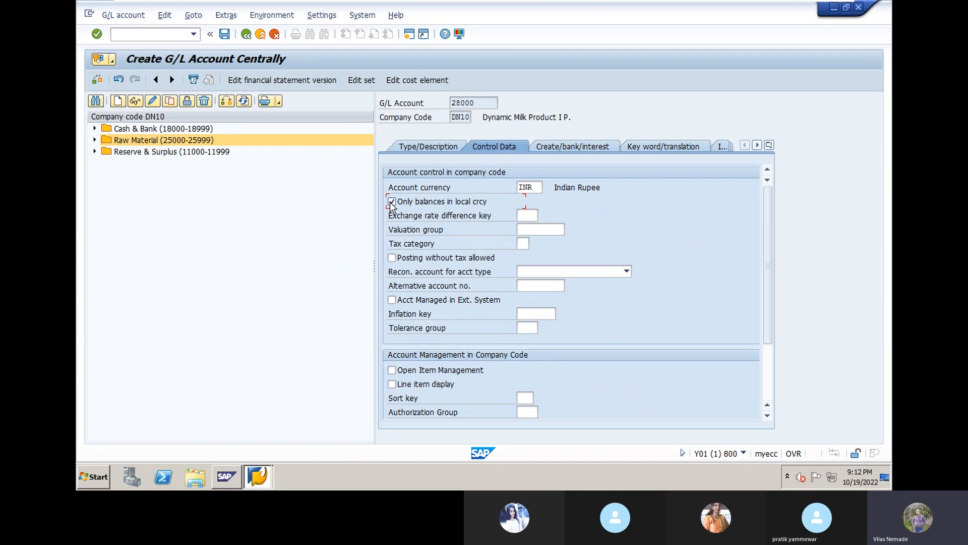
click(393, 385)
click(523, 398)
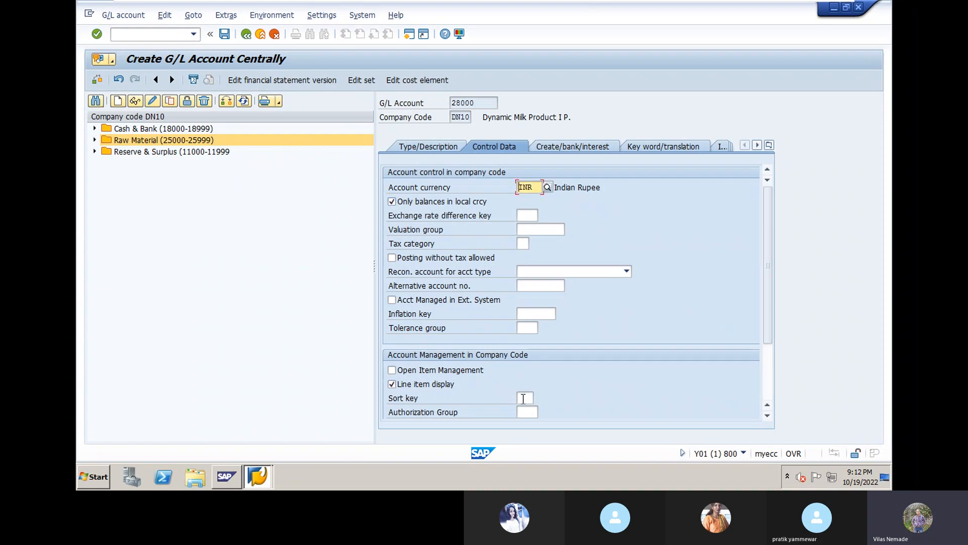
click(523, 399)
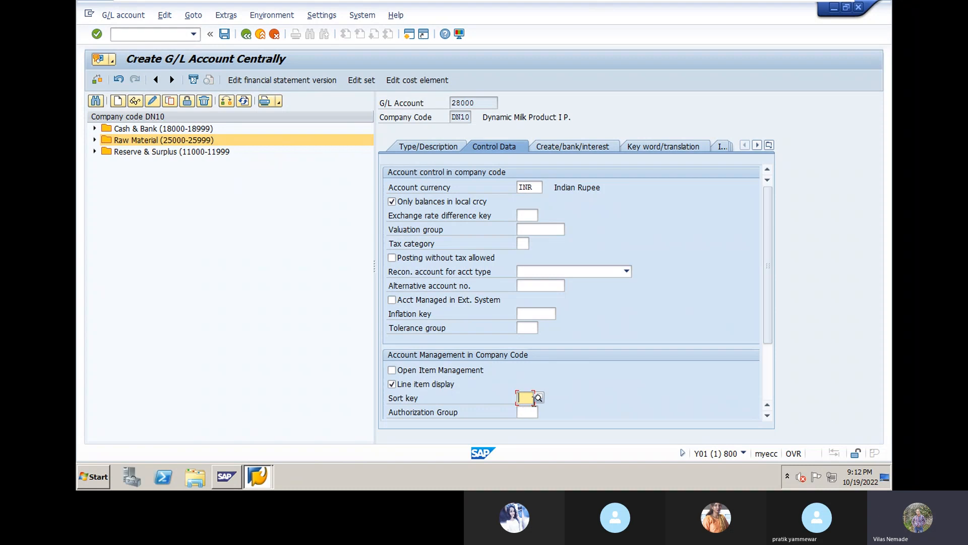
click(538, 398)
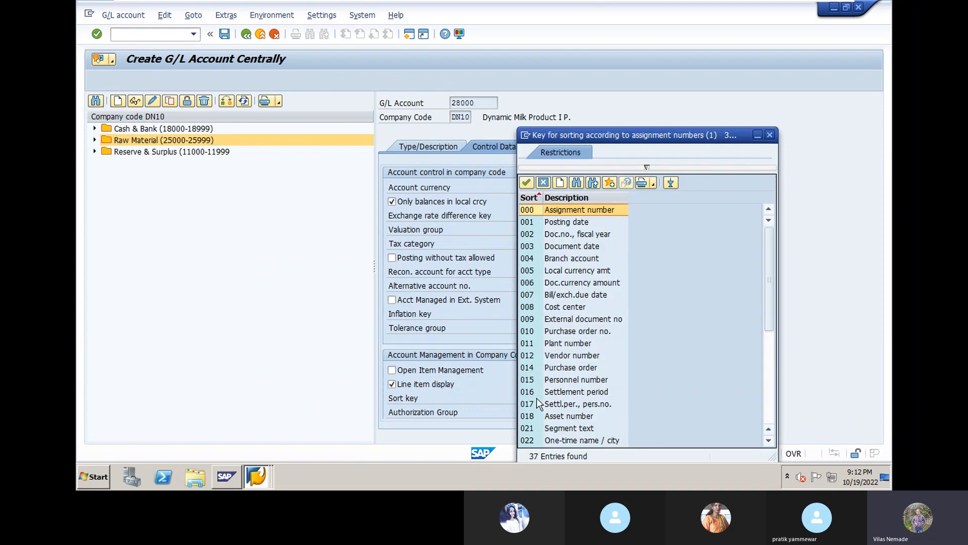
double_click(557, 224)
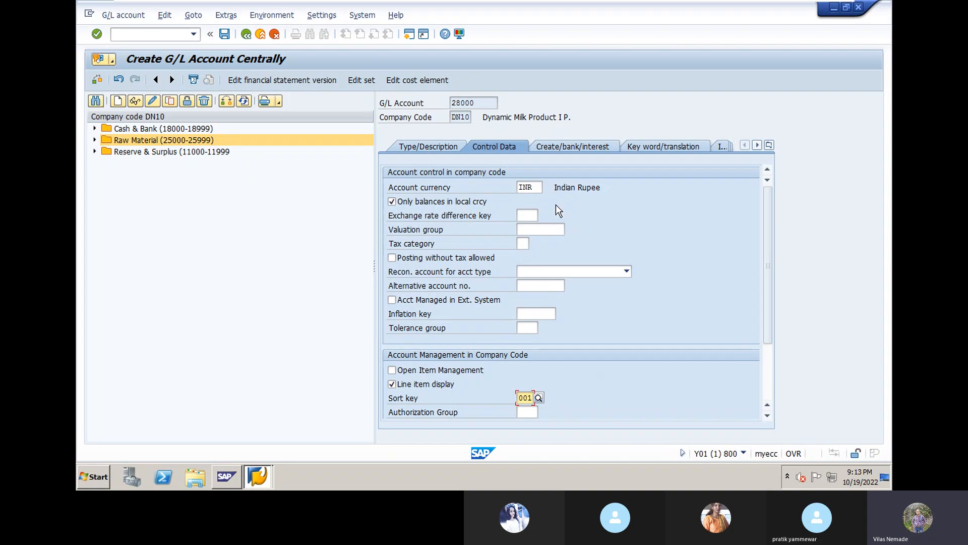
click(559, 150)
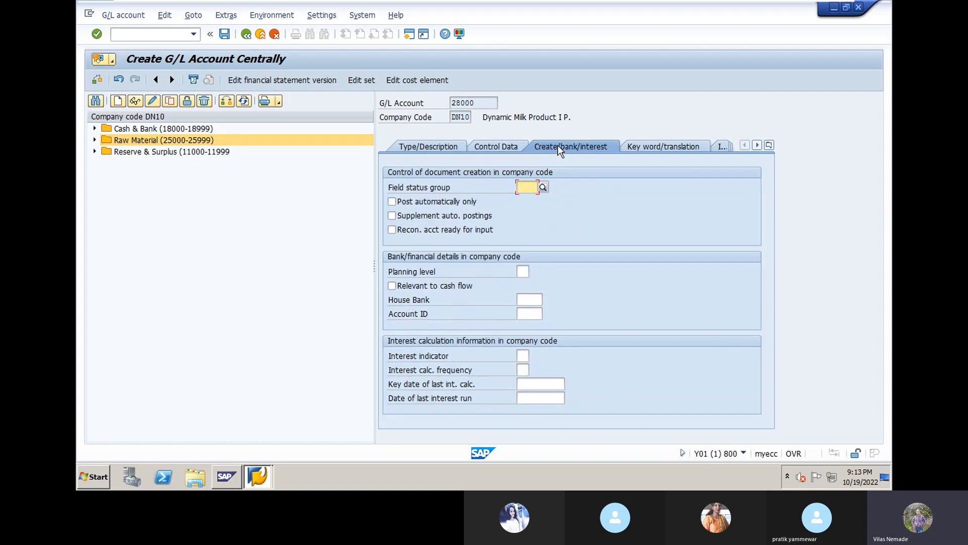
- Set field status group G004 Cost accounts on account 28000 and confirm
click(543, 187)
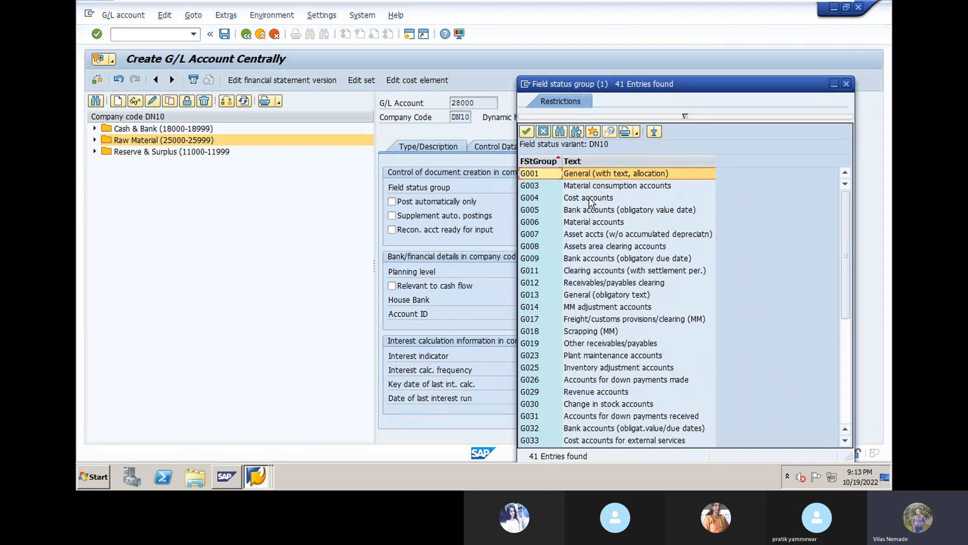
click(591, 199)
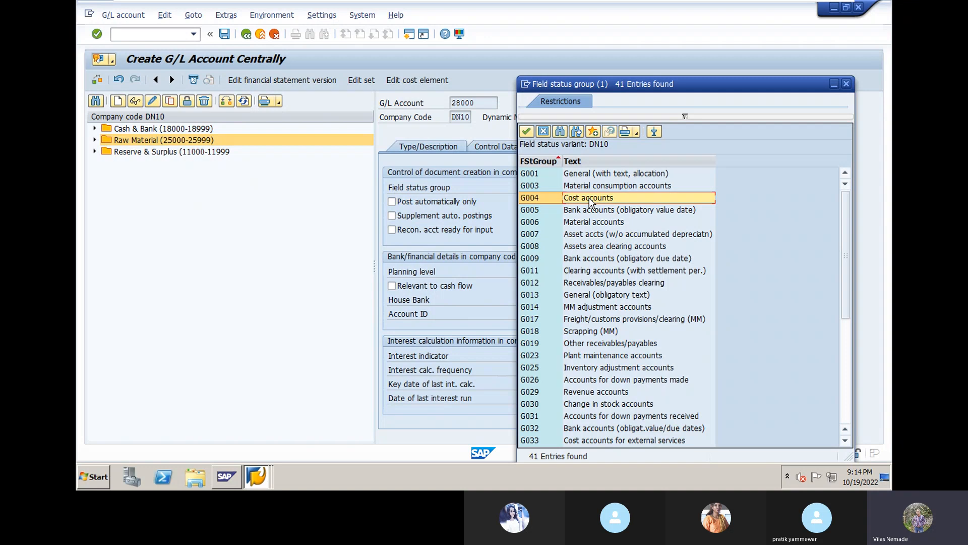
double_click(589, 198)
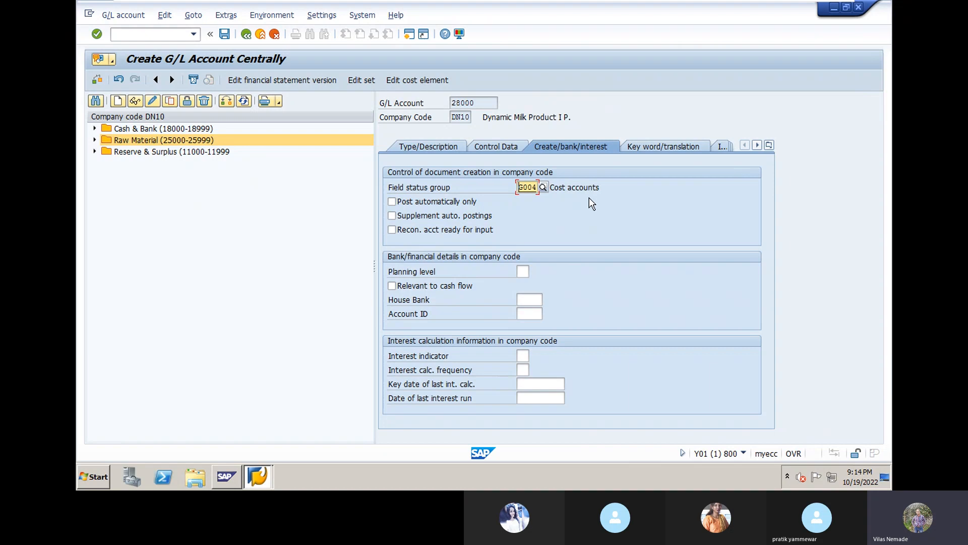
key(Return)
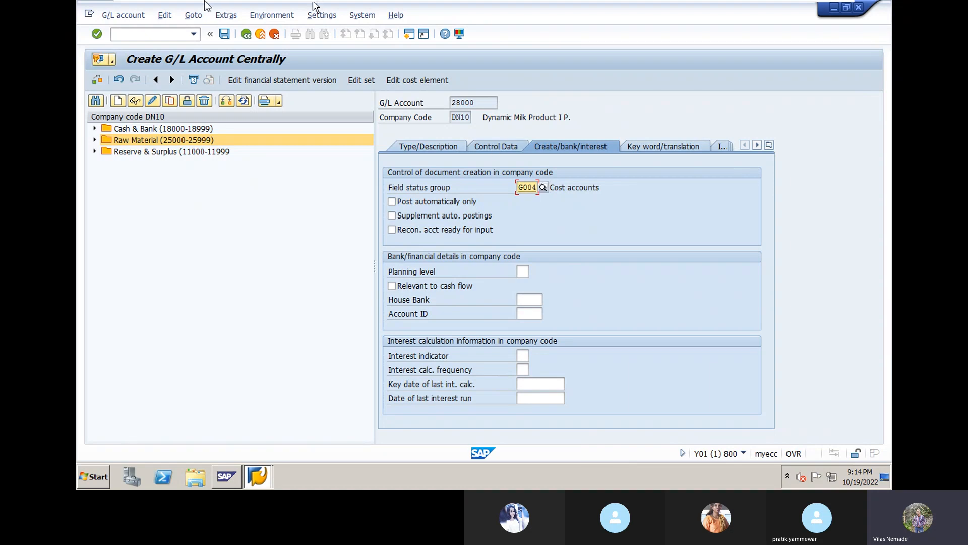
- Save account 28000 and expand the Cash & Bank, Raw Material and Reserve & Surplus groups
click(223, 35)
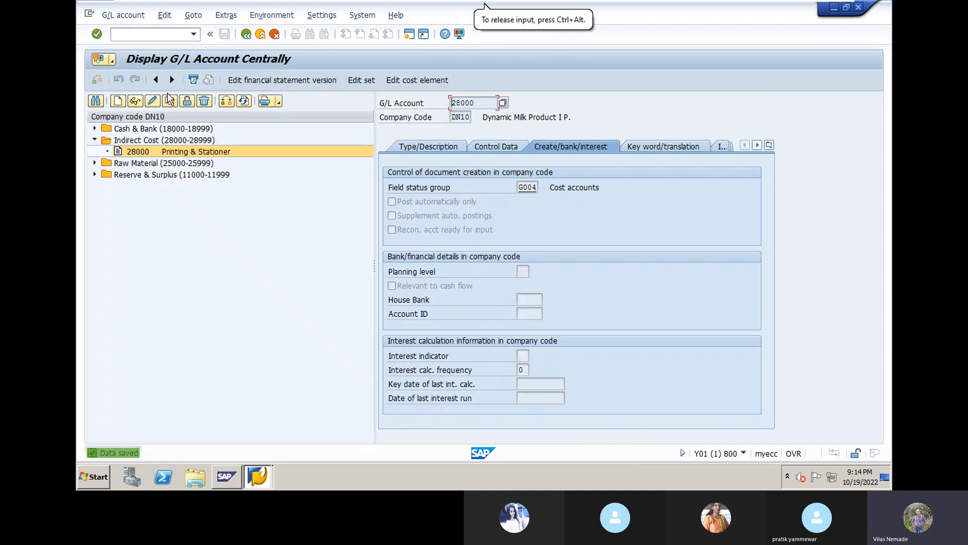
click(94, 129)
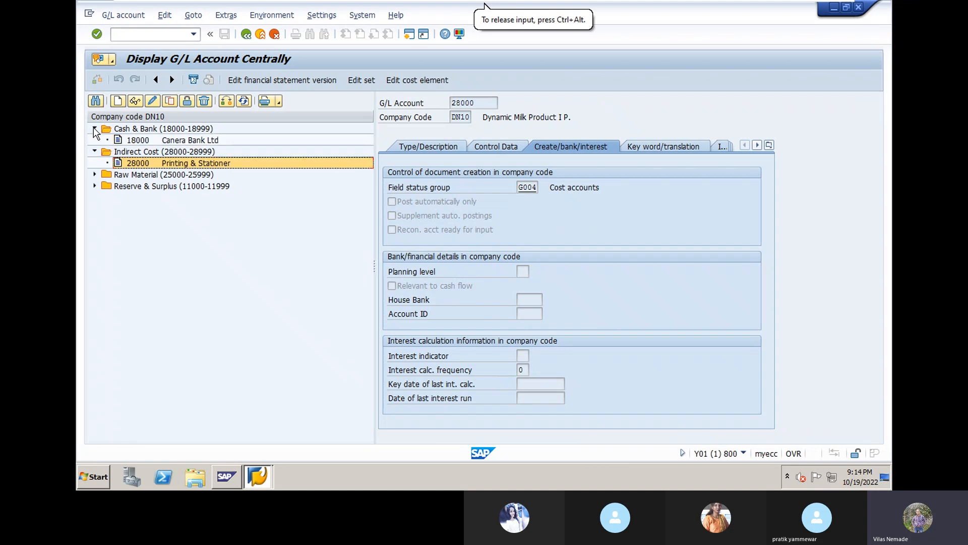
click(94, 174)
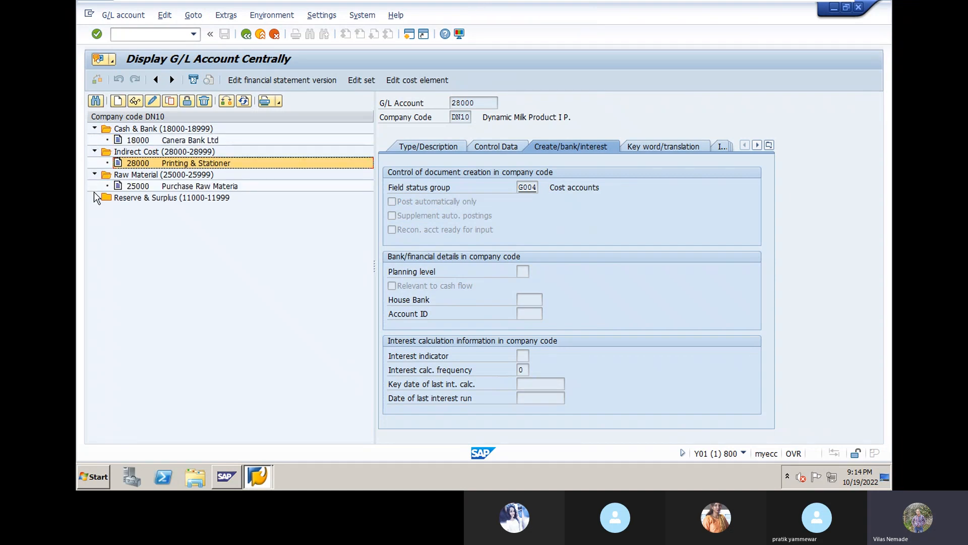
click(95, 198)
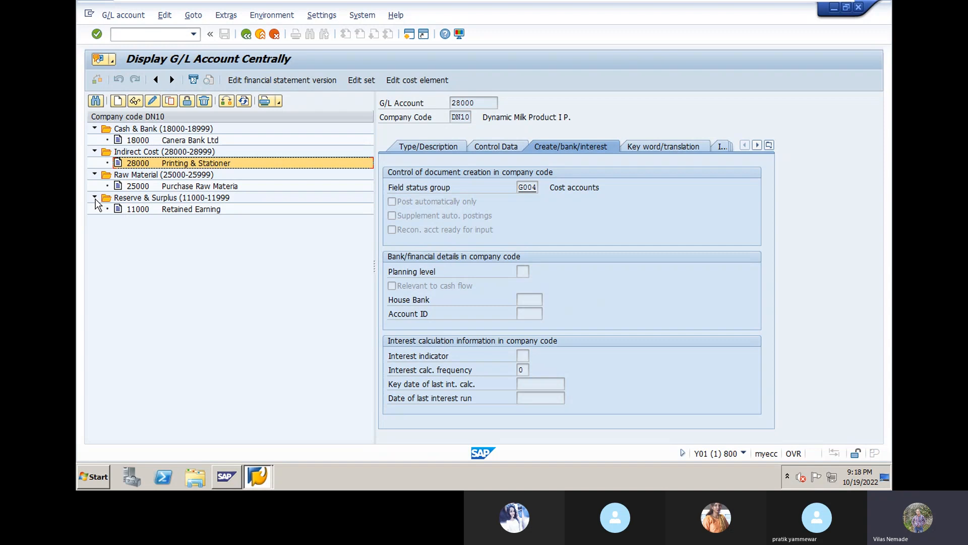
- Leave the Printing & Stationer G/L account display and return to SAP Easy Access
click(247, 35)
- Note 'FB50/F-02' in the command field and select the SAP Menu root node
click(161, 34)
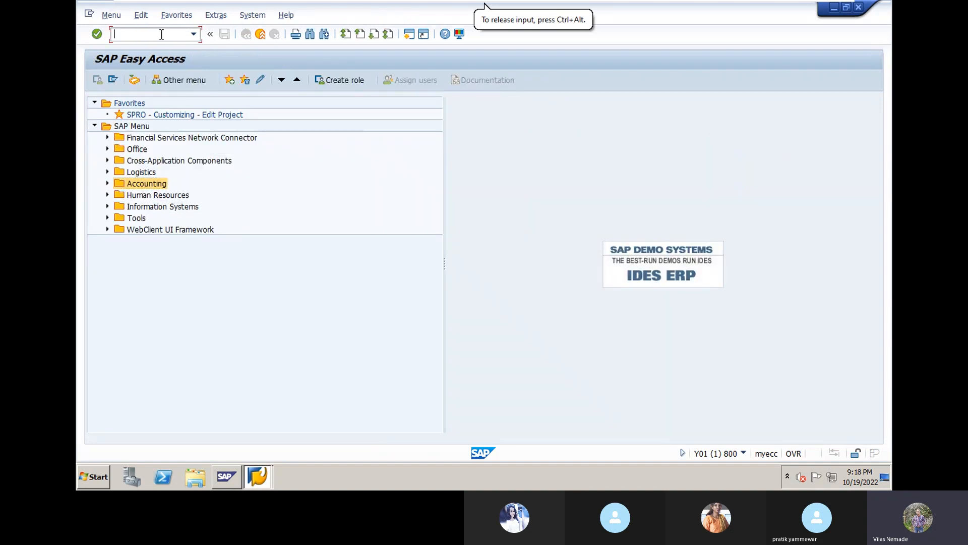
text(FB50)
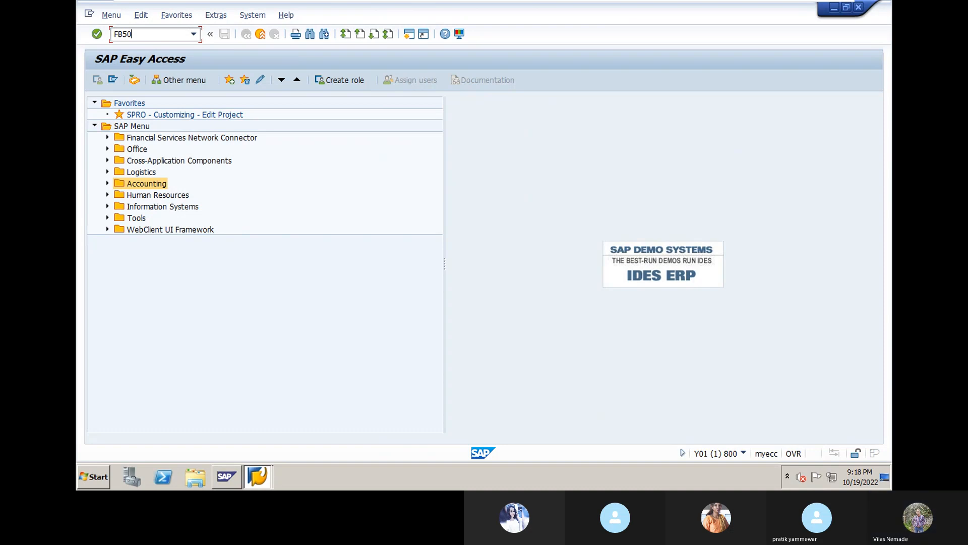
text(/)
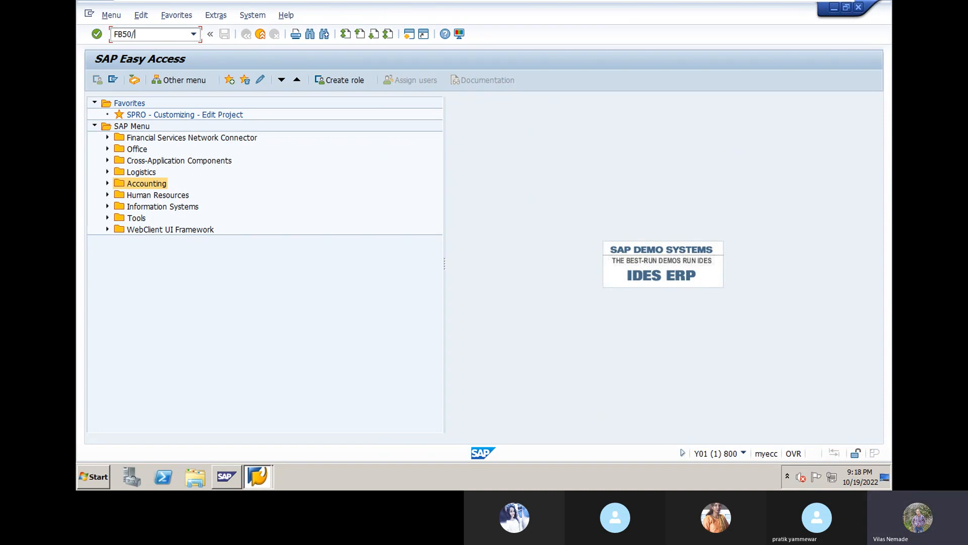
text(F-02)
click(111, 129)
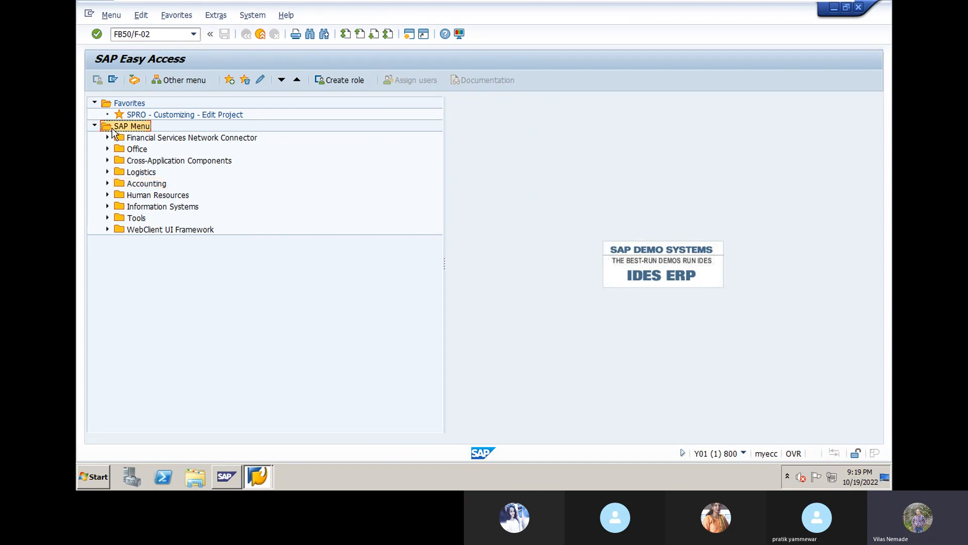
- Collapse the expanded G/L master record branches and reopen Accounting to show Financial Accounting
click(106, 185)
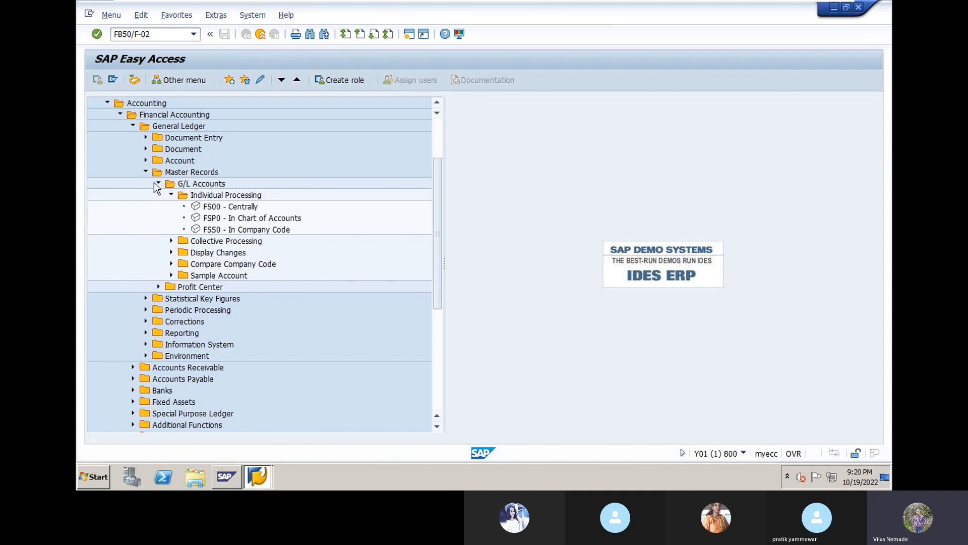
click(155, 183)
click(145, 172)
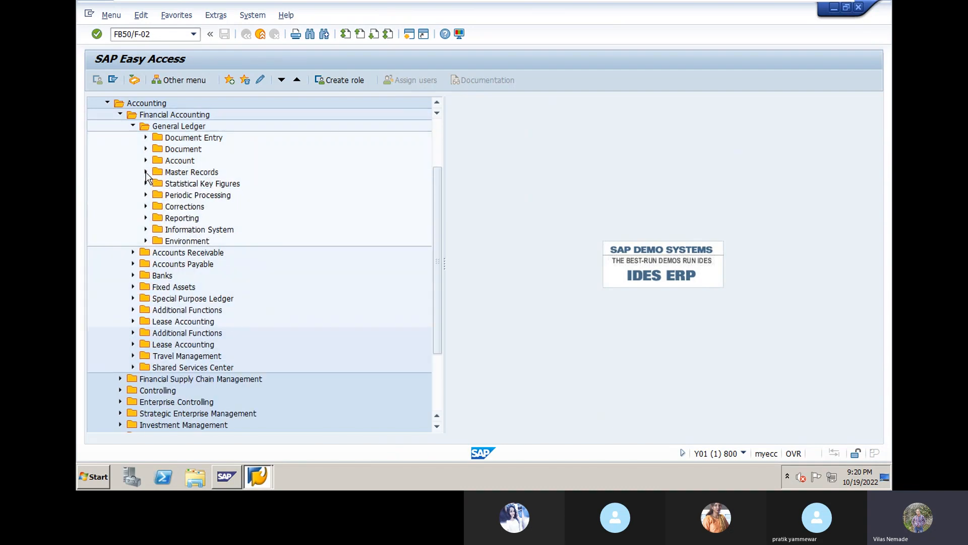
click(133, 126)
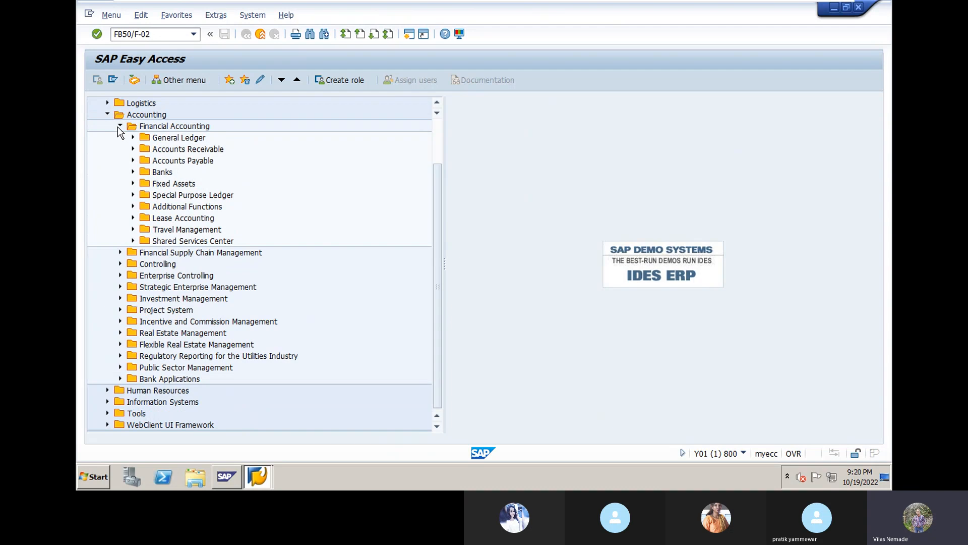
click(108, 116)
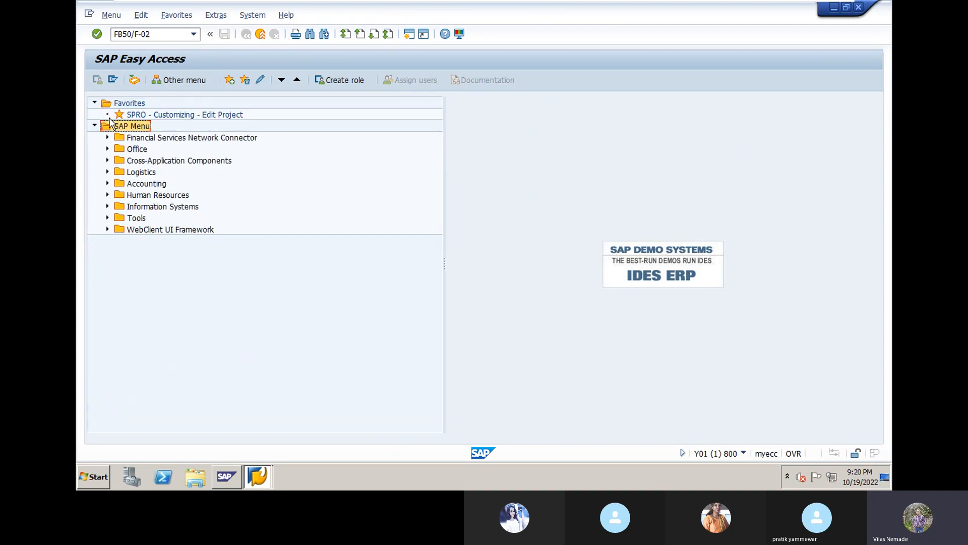
click(108, 183)
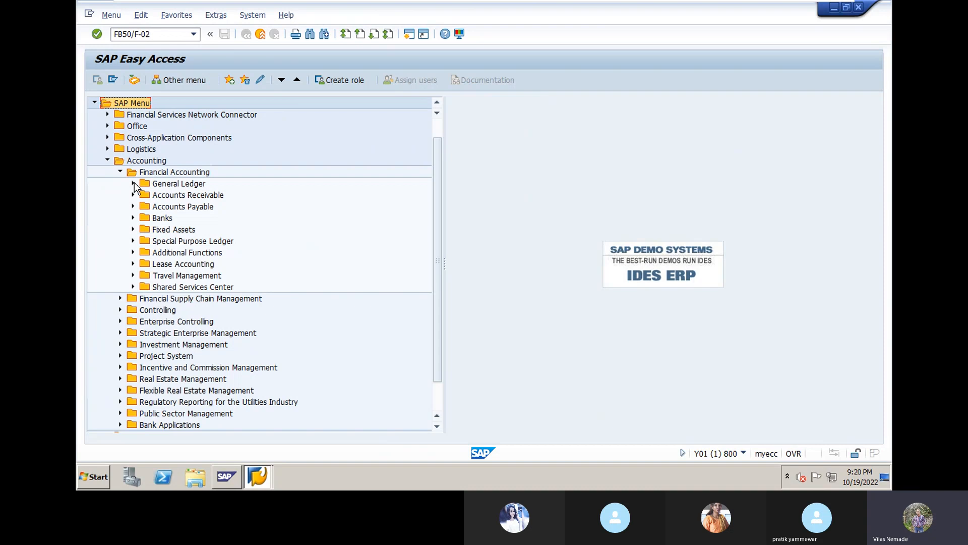
- Expand General Ledger > Document Entry and highlight FB50, FB50L and F-02 General Posting
click(133, 184)
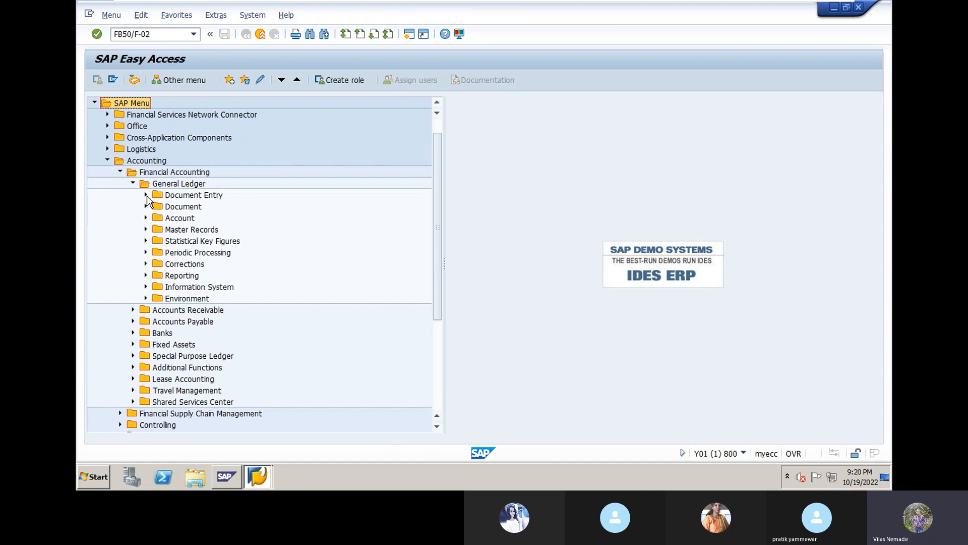
click(146, 195)
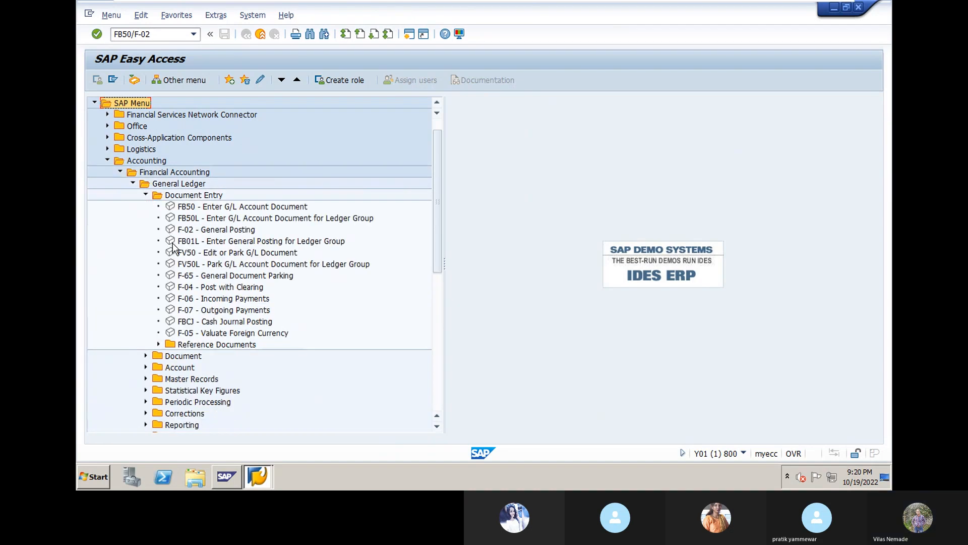
click(192, 209)
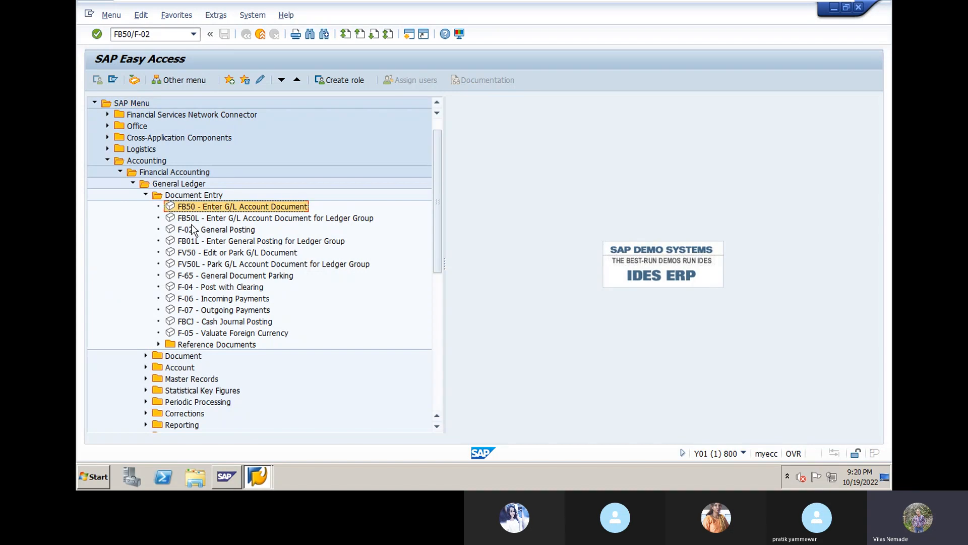
click(194, 220)
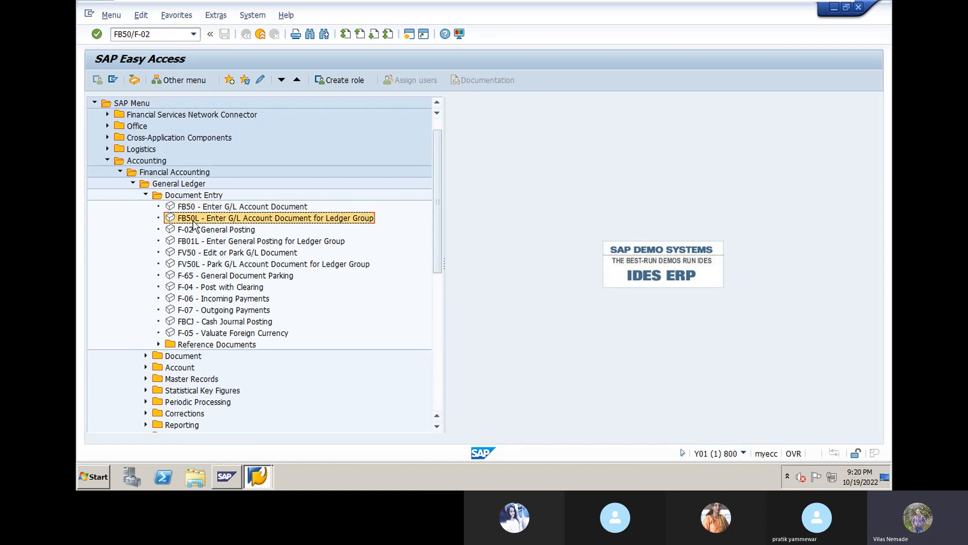
click(192, 229)
double_click(192, 229)
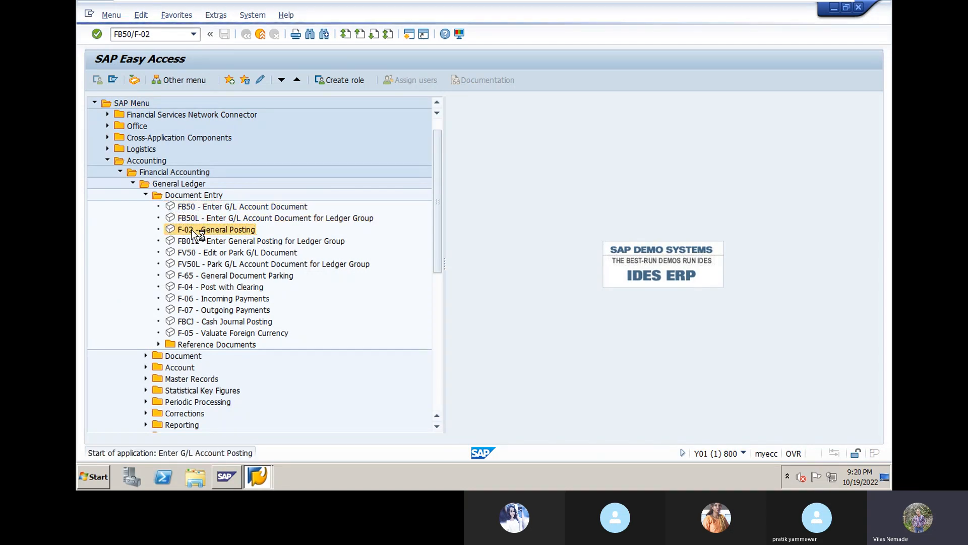
key(F3)
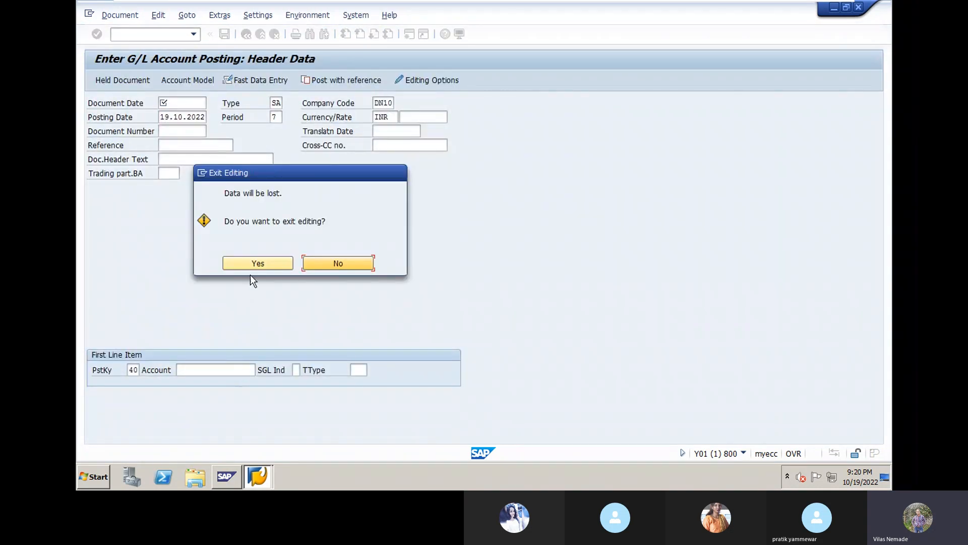
key(Escape)
click(247, 34)
click(262, 263)
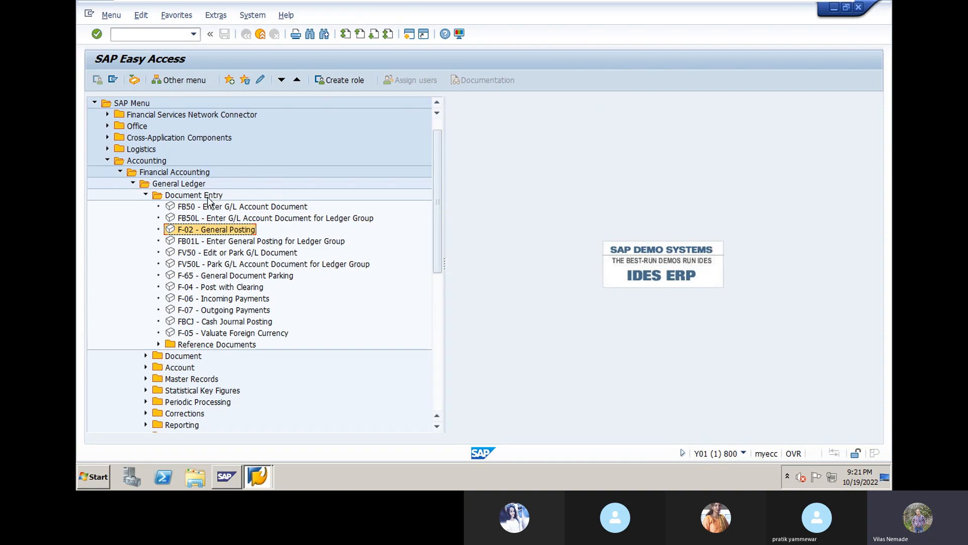
- Launch FB50 Enter G/L Account Document from the Document Entry folder
click(192, 211)
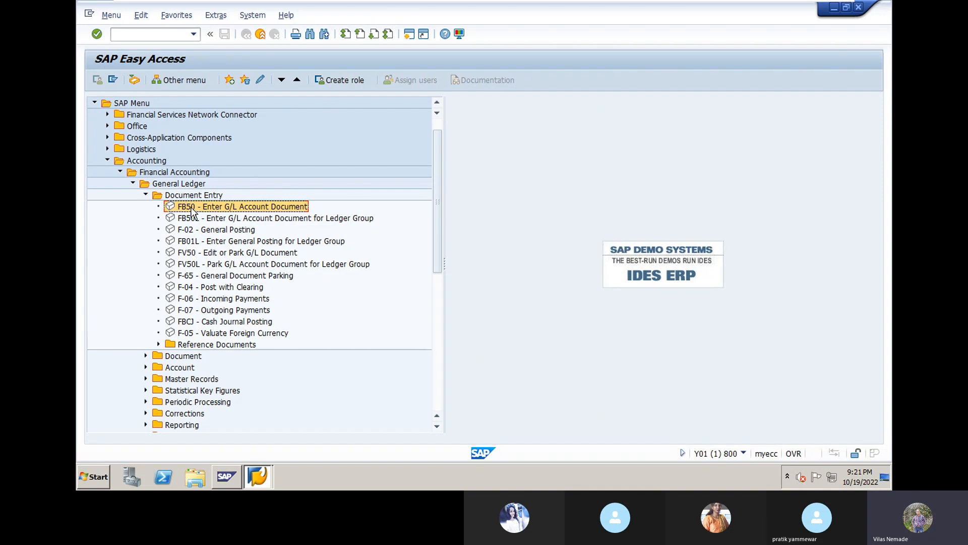
double_click(191, 208)
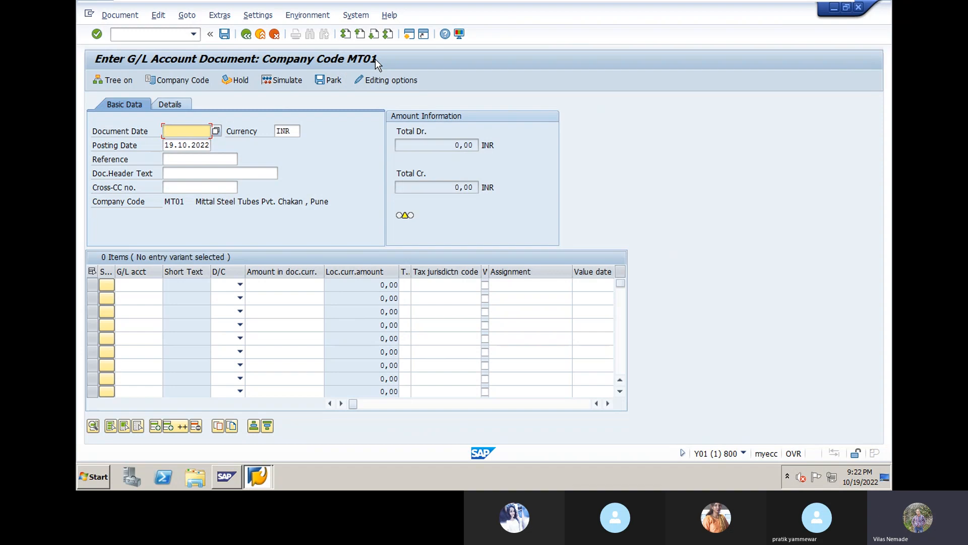
- Change the posting company code from MT01 to DN10 Dynamic Milk Product
click(177, 81)
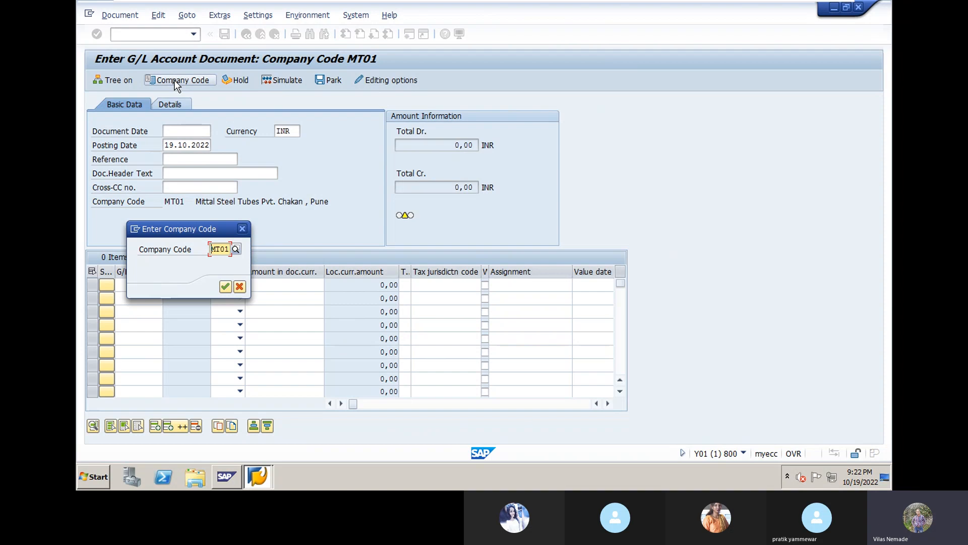
key(Delete)
key(Delete)
key(Delete)
text(DN10)
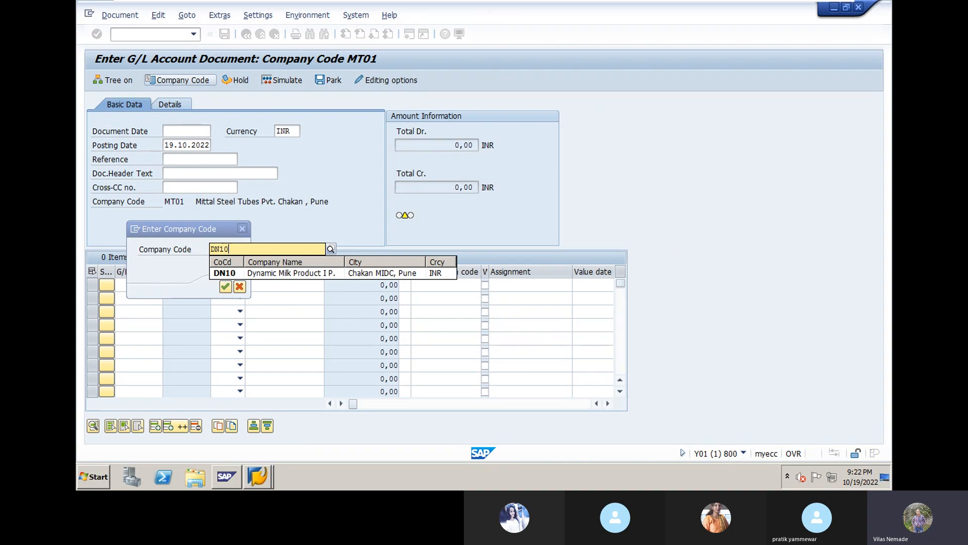
click(282, 277)
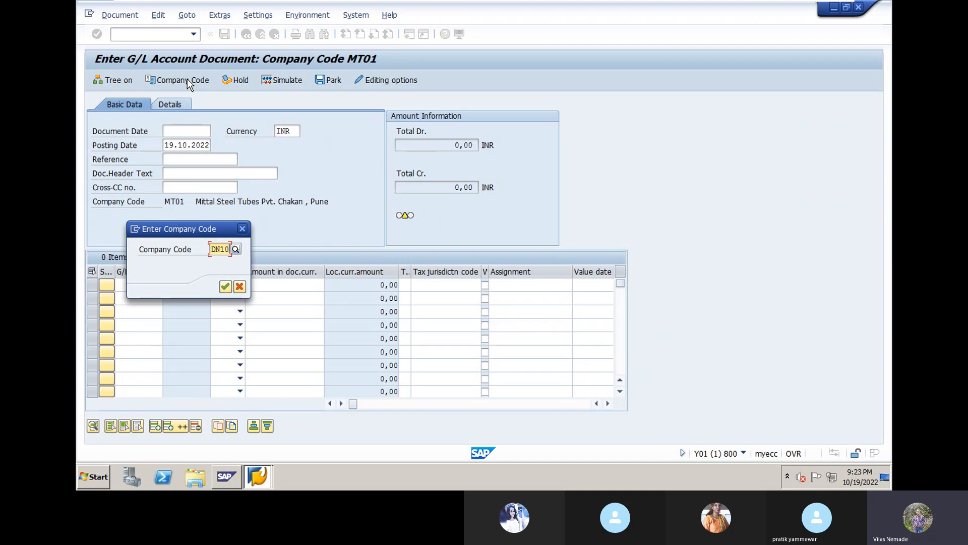
click(226, 287)
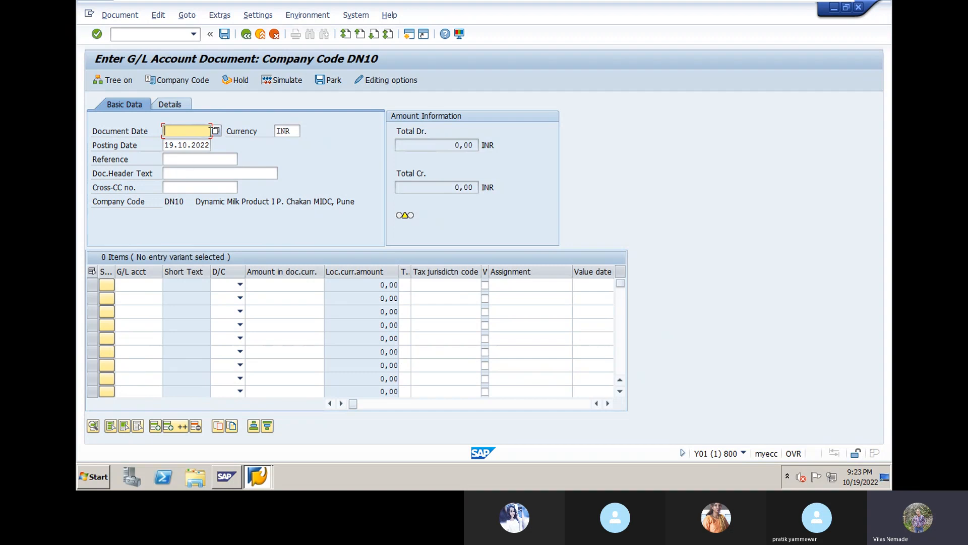
- Set the document date to 19.10.2022 via the calendar
click(215, 132)
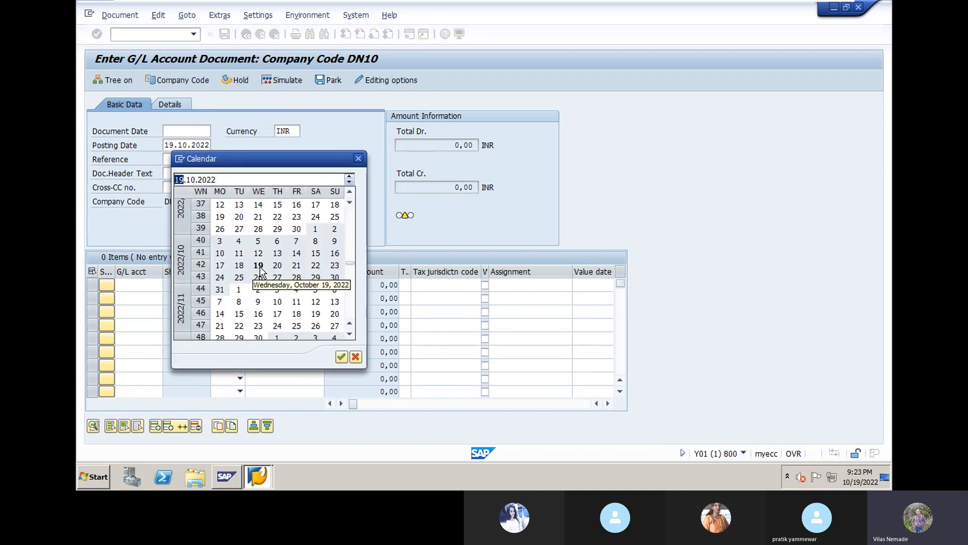
click(259, 268)
click(260, 270)
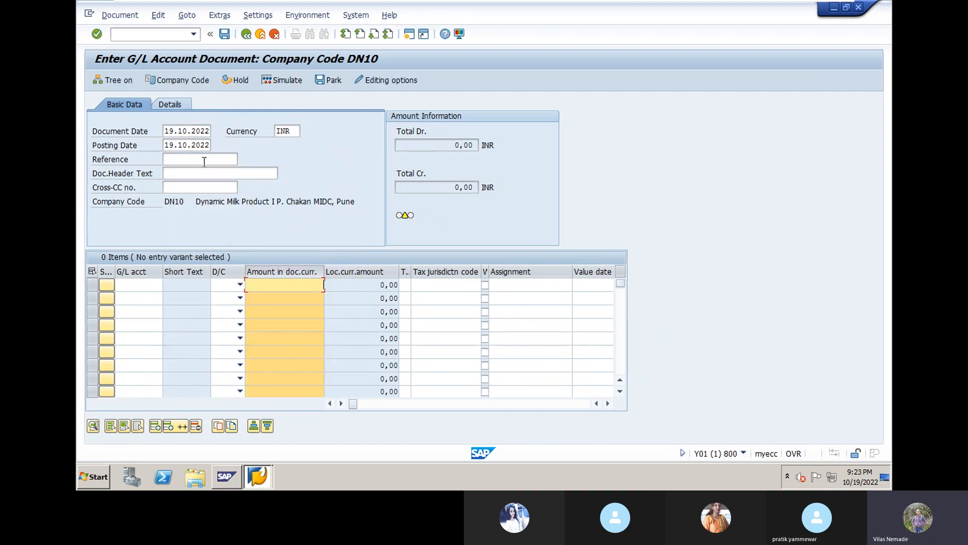
click(198, 144)
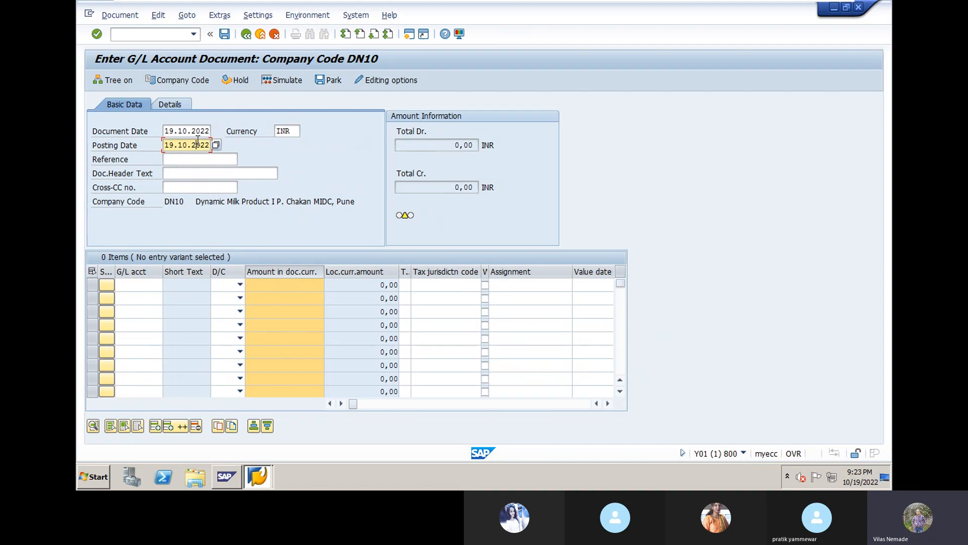
- Use 'Bill NO. 431' as header text and search for line one's G/L account
click(175, 172)
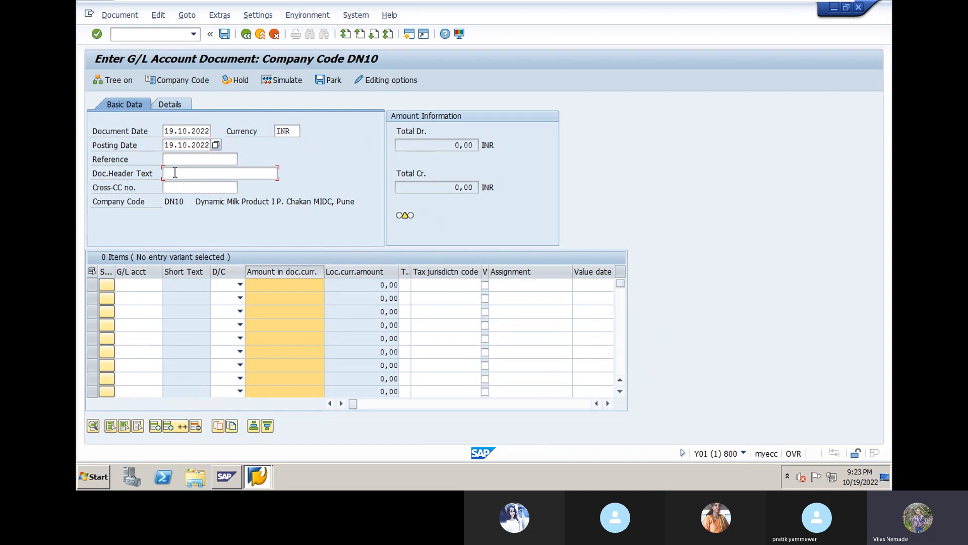
click(175, 173)
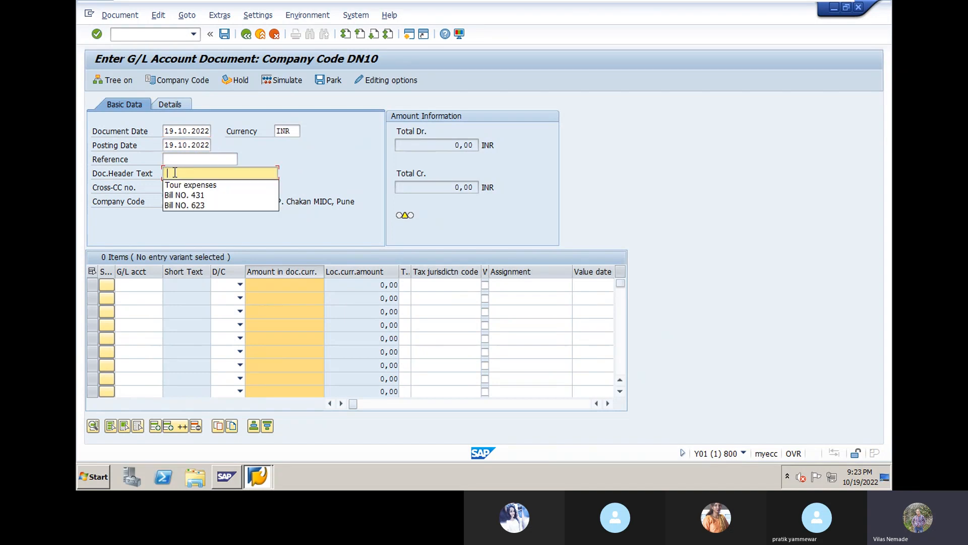
click(185, 196)
click(127, 285)
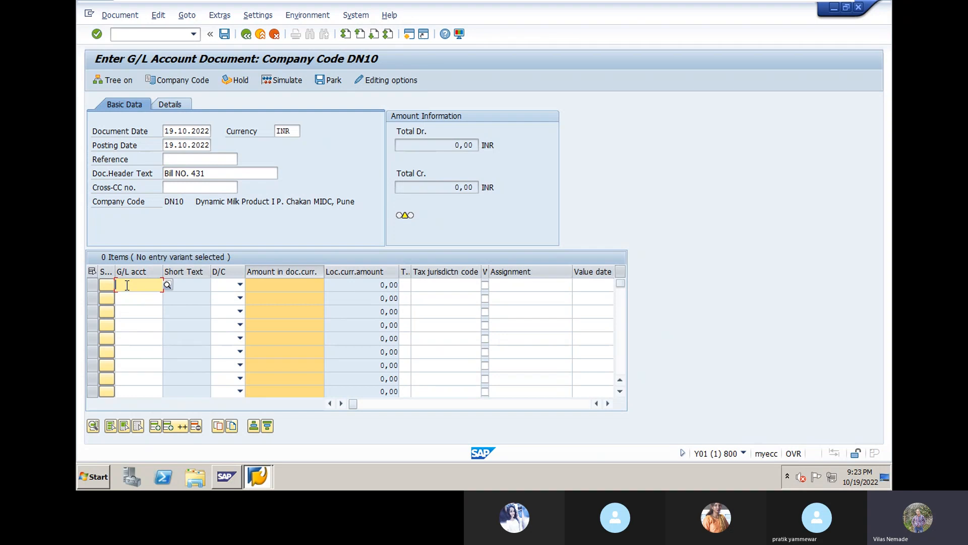
click(167, 285)
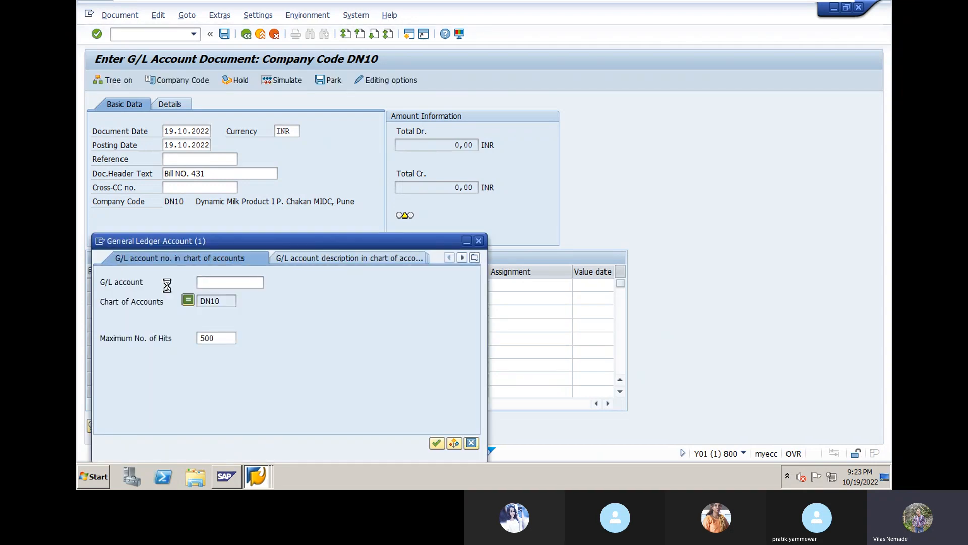
- List all DN10 G/L accounts and choose 25000 Purchase Raw Material for line one
key(Return)
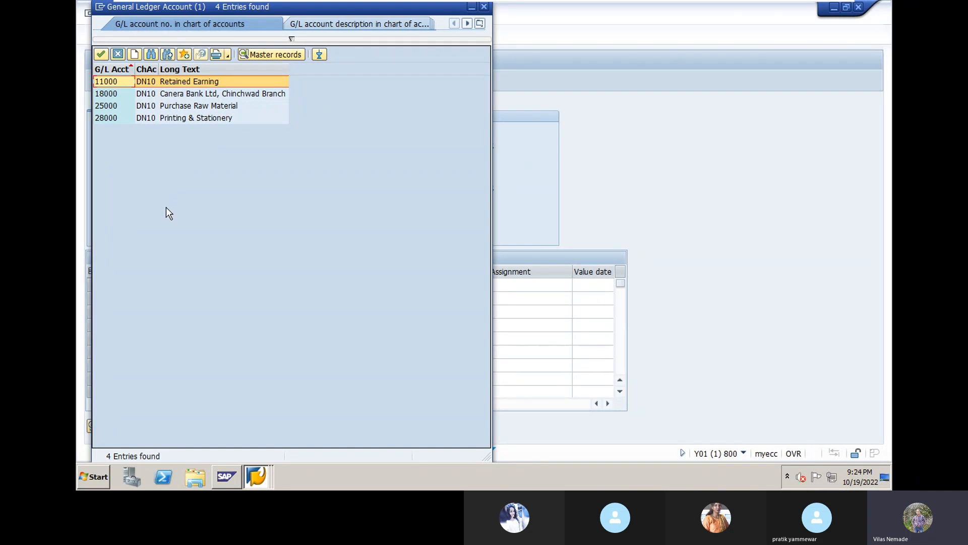
double_click(174, 106)
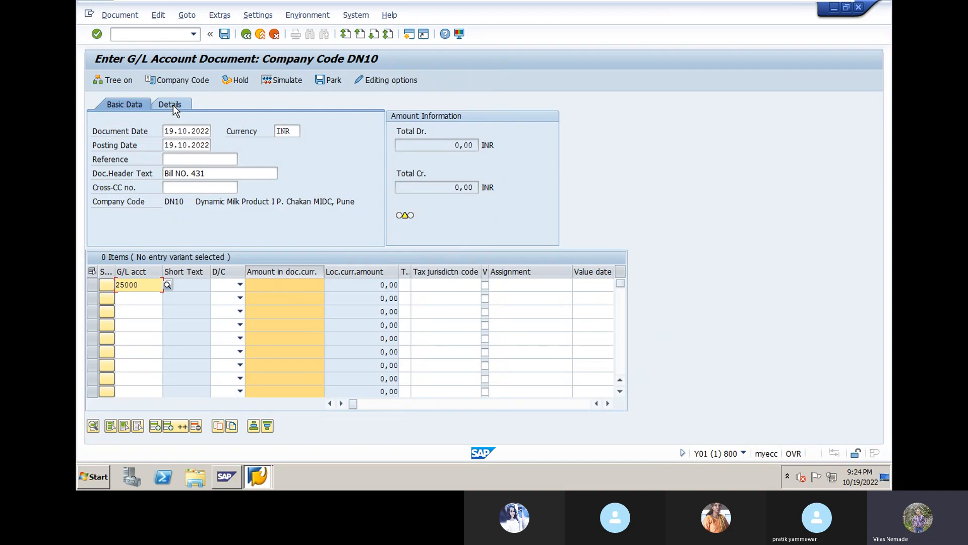
- Make line one a 10000 debit with item text 'Purchase Raw Material'
click(240, 285)
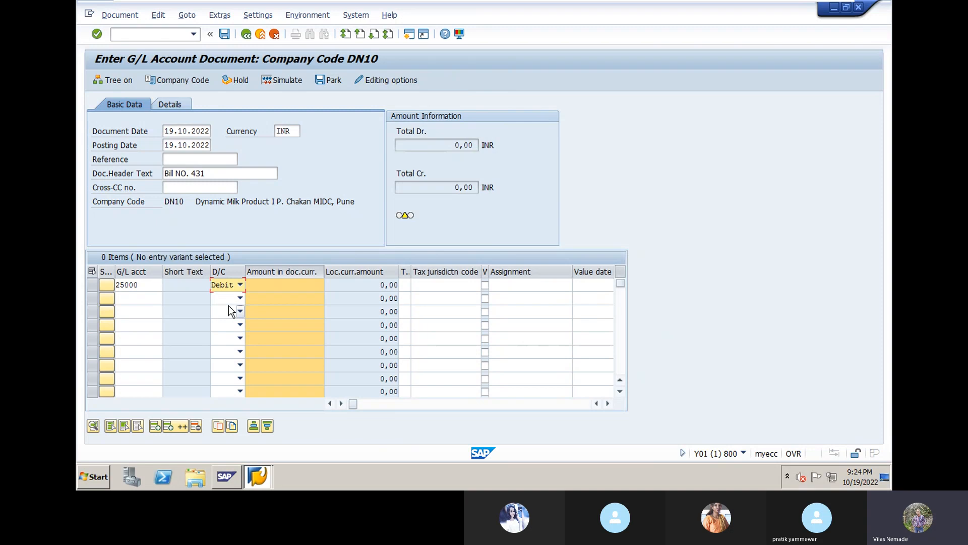
click(257, 284)
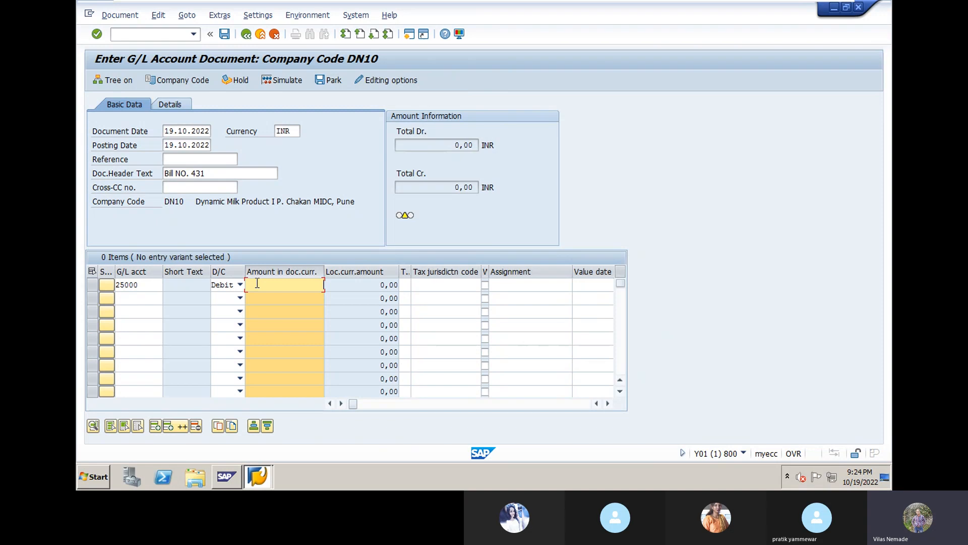
text(10000)
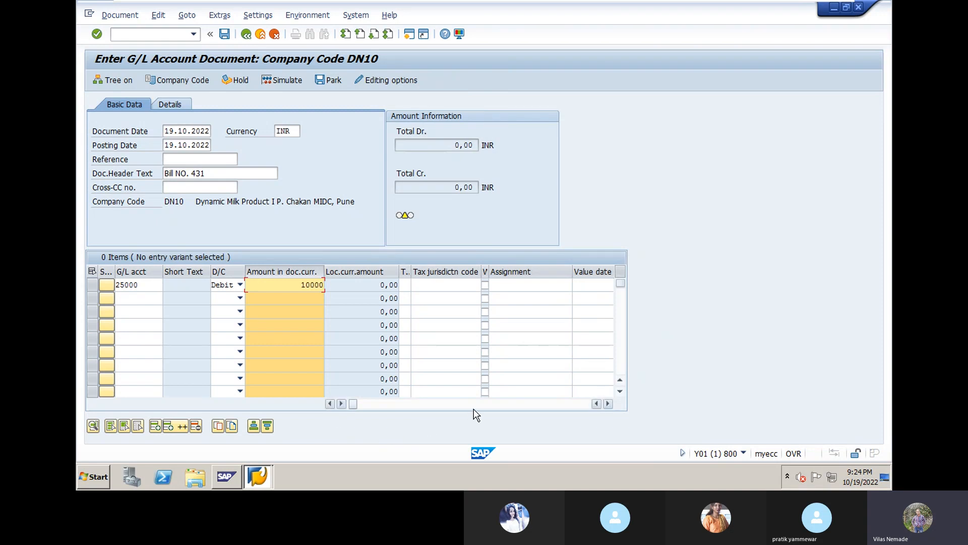
click(608, 404)
click(608, 404)
click(544, 285)
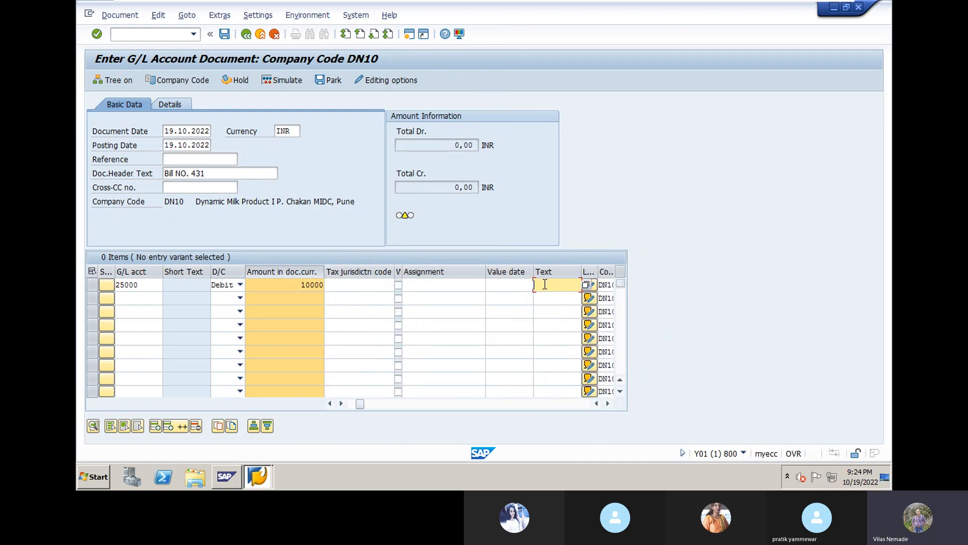
text(p)
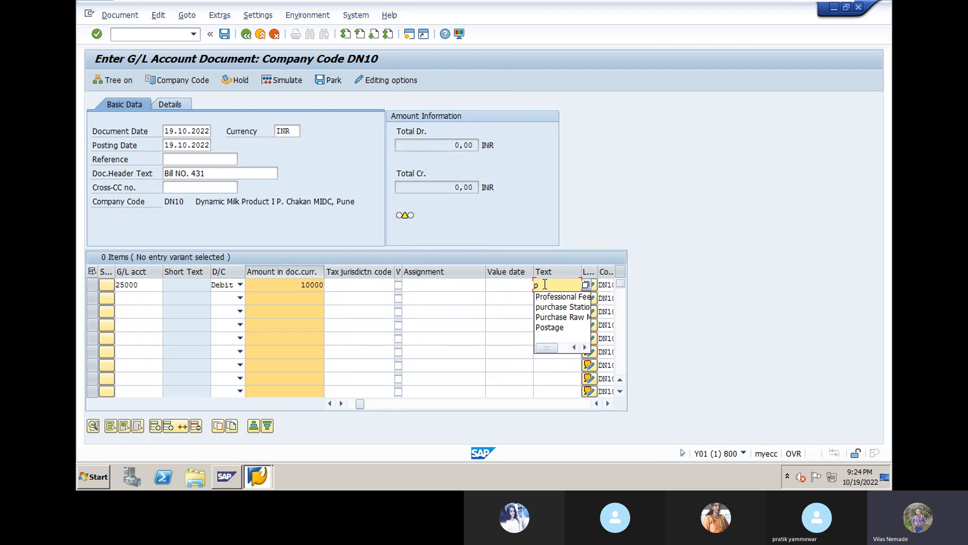
click(570, 318)
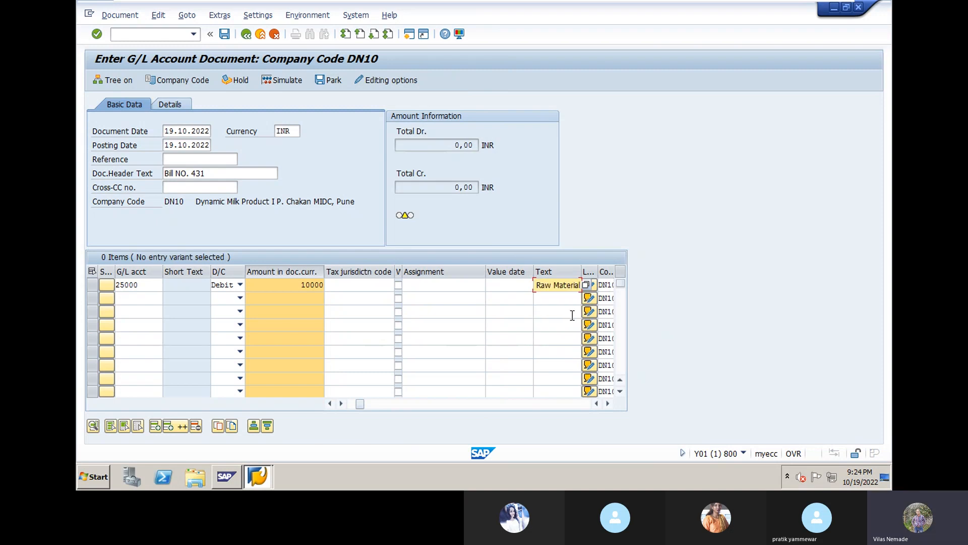
click(123, 295)
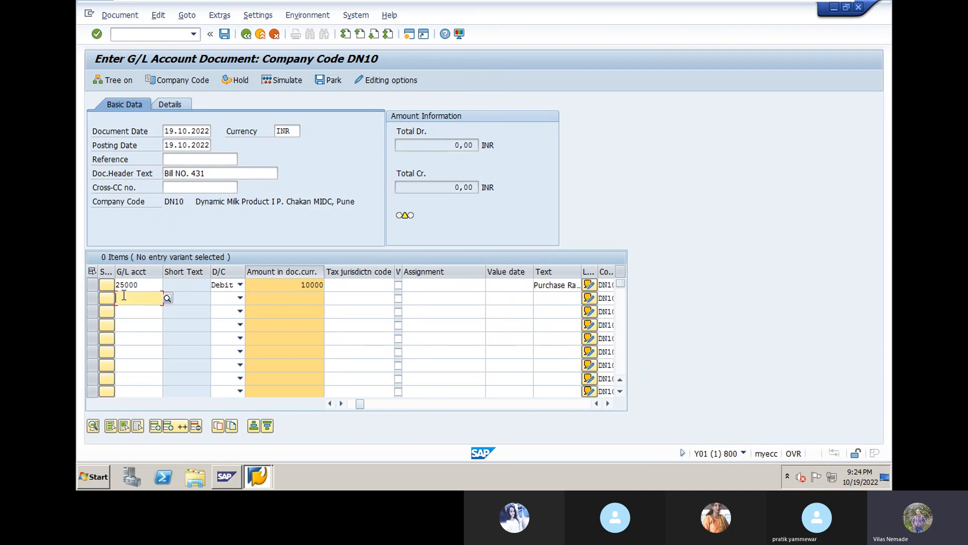
- Fill line two as a 10000 credit to Canera Bank account 18000, text 'Purchase Raw Material'
click(168, 299)
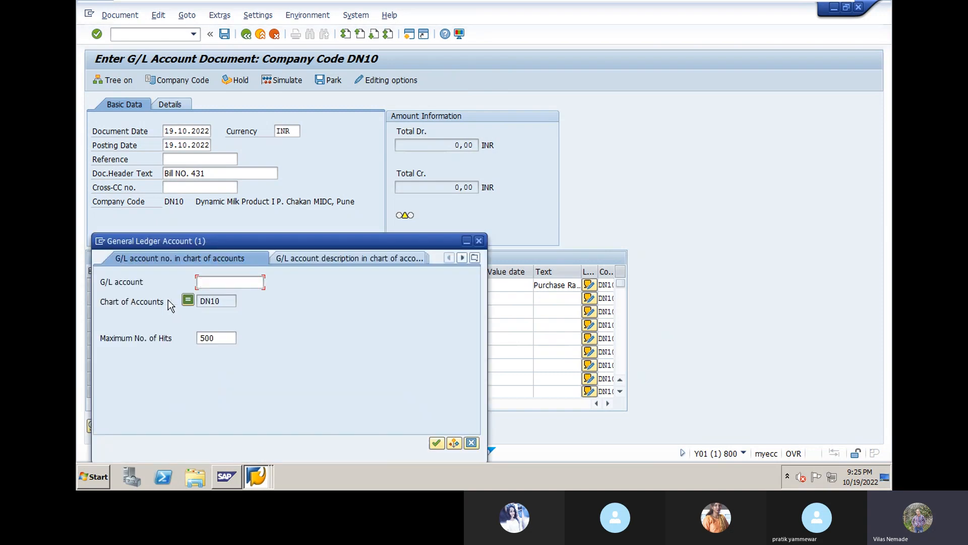
key(Return)
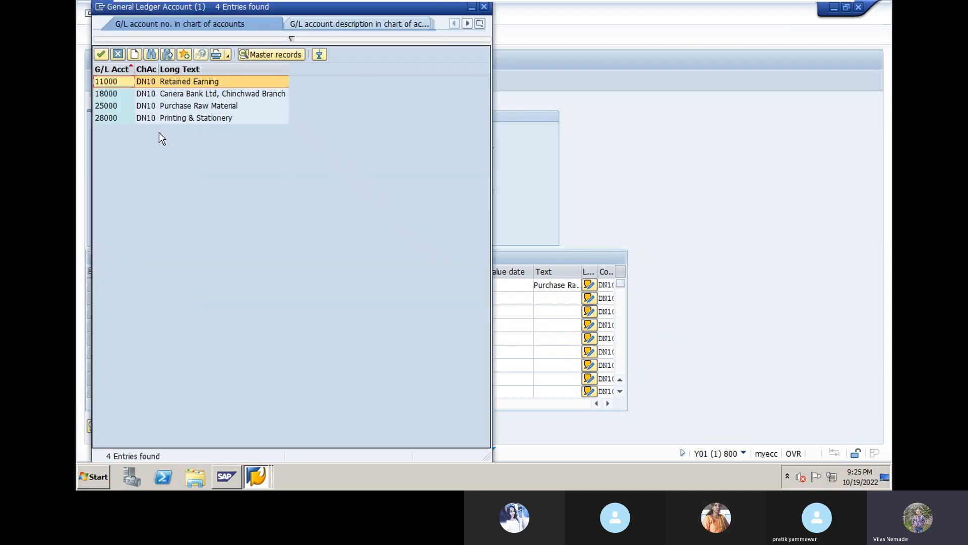
double_click(168, 95)
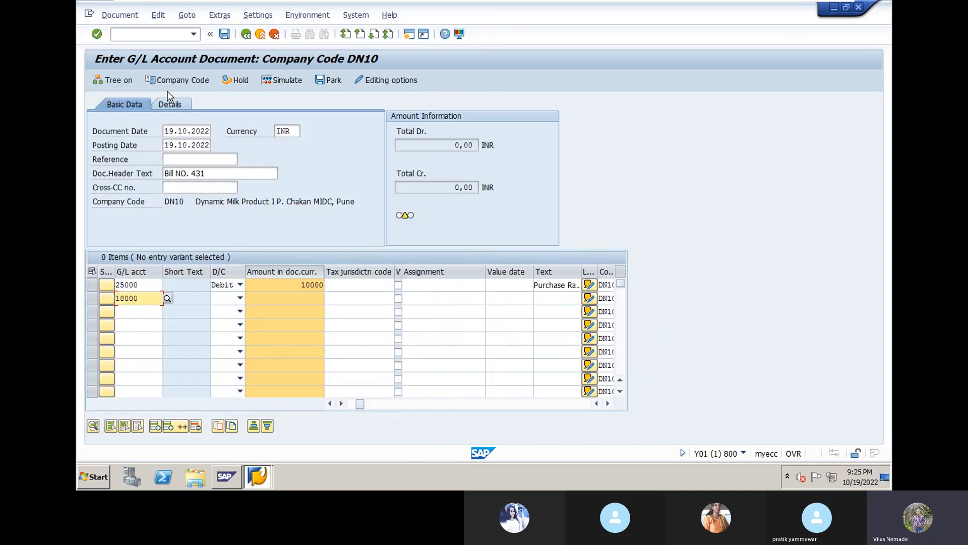
click(242, 298)
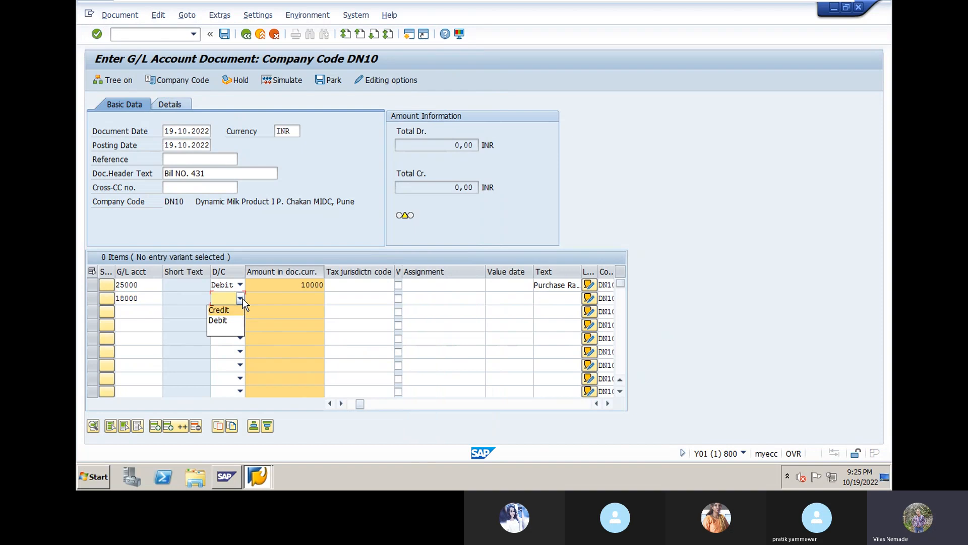
click(236, 309)
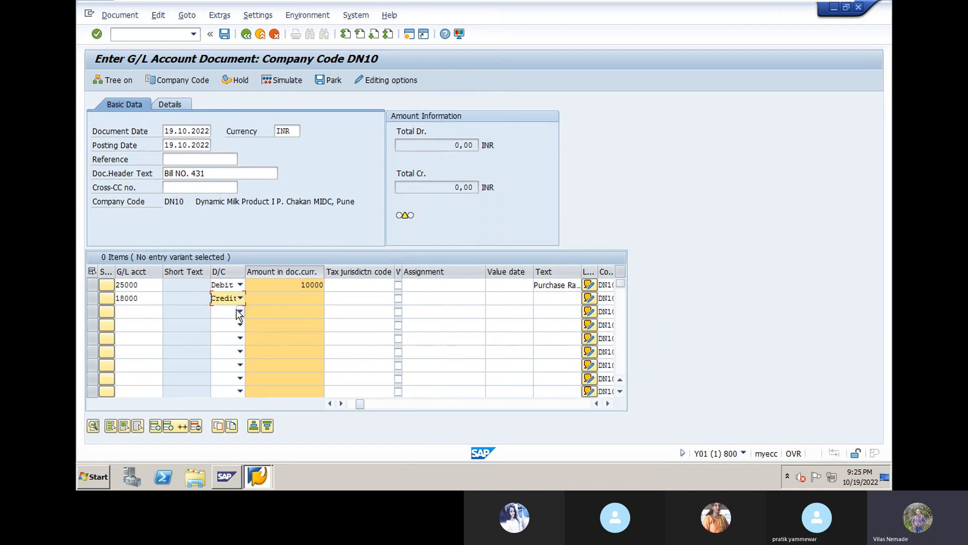
click(264, 296)
text(1)
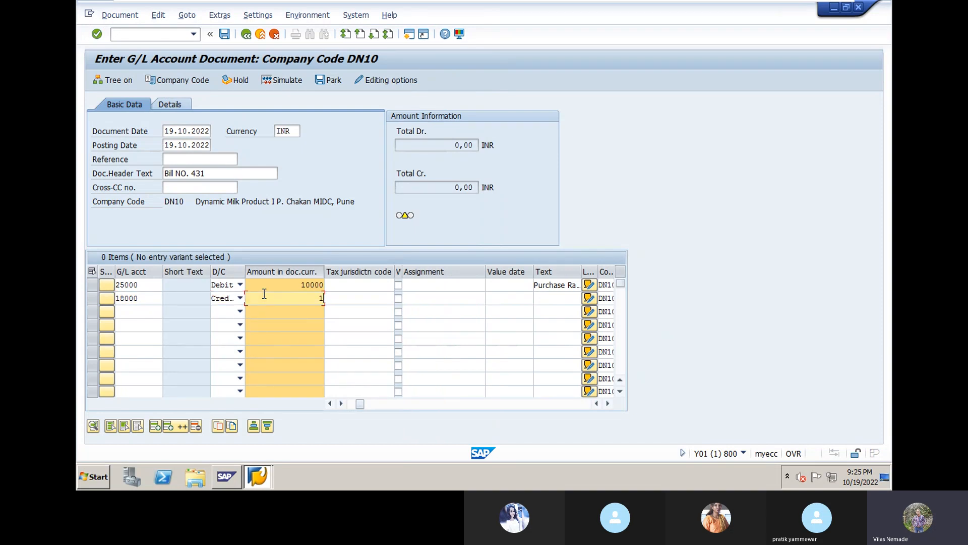
text(0000)
click(549, 301)
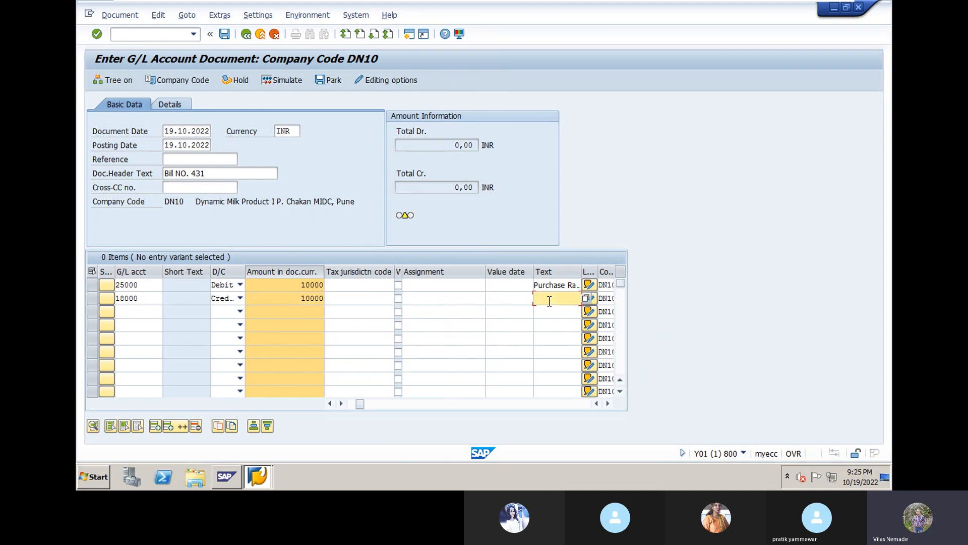
text(p)
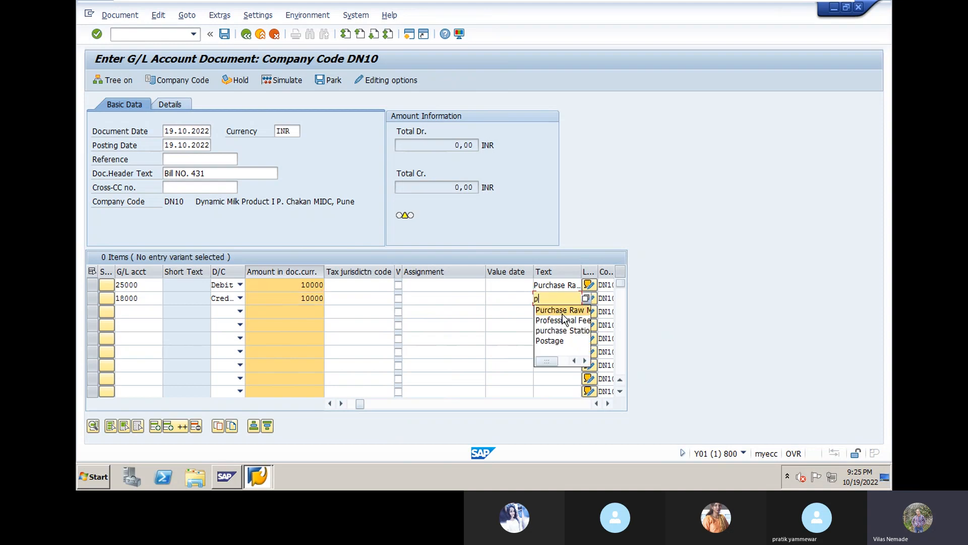
click(564, 311)
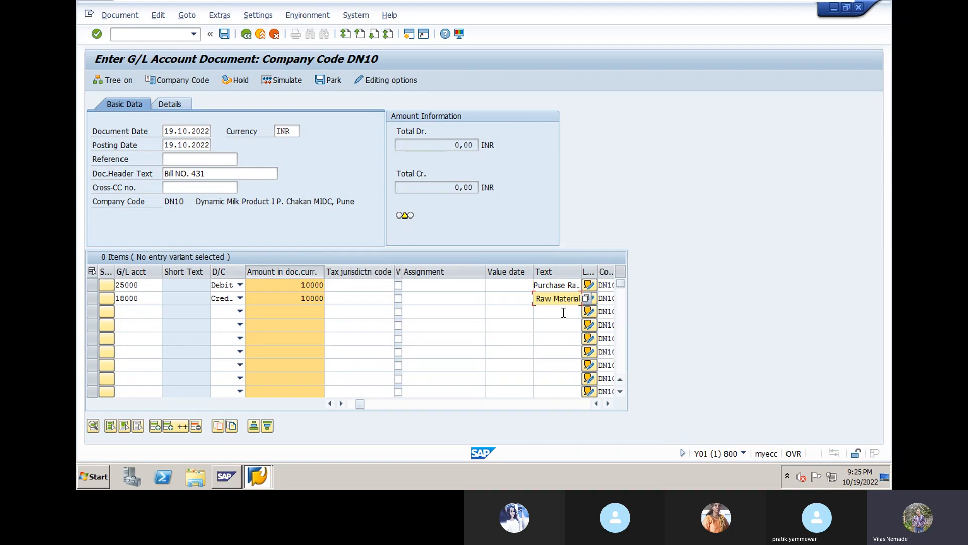
key(shift+Tab)
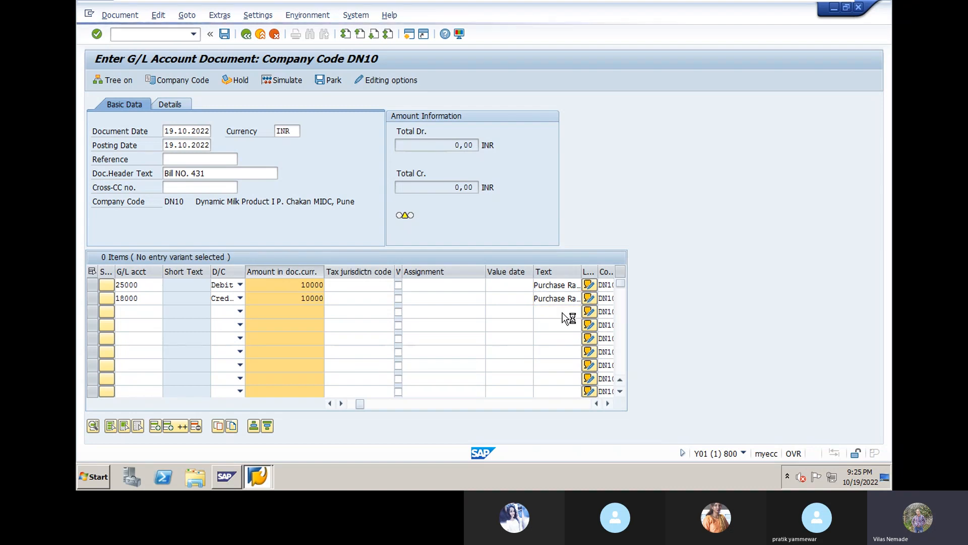
- Validate the line items and set line two's value date to 19.10.2022
key(Return)
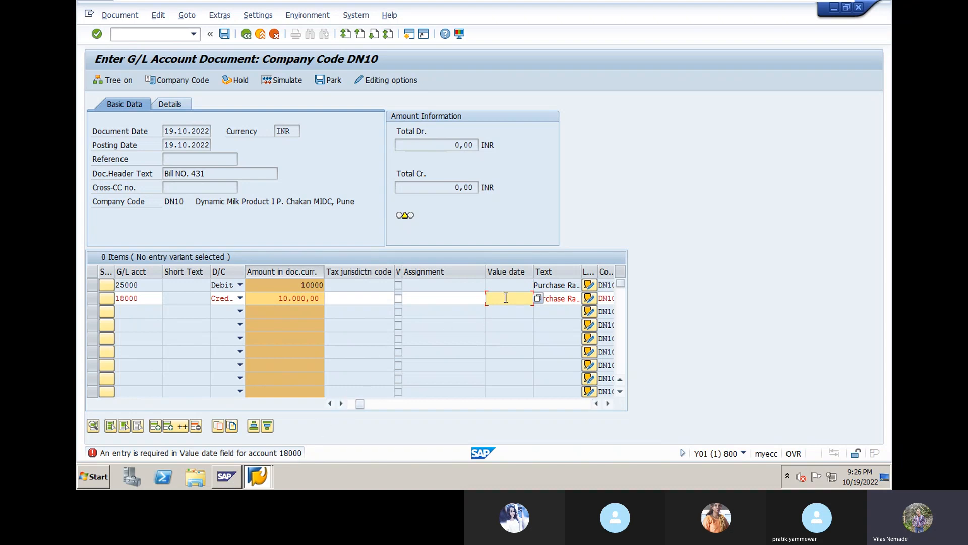
click(538, 298)
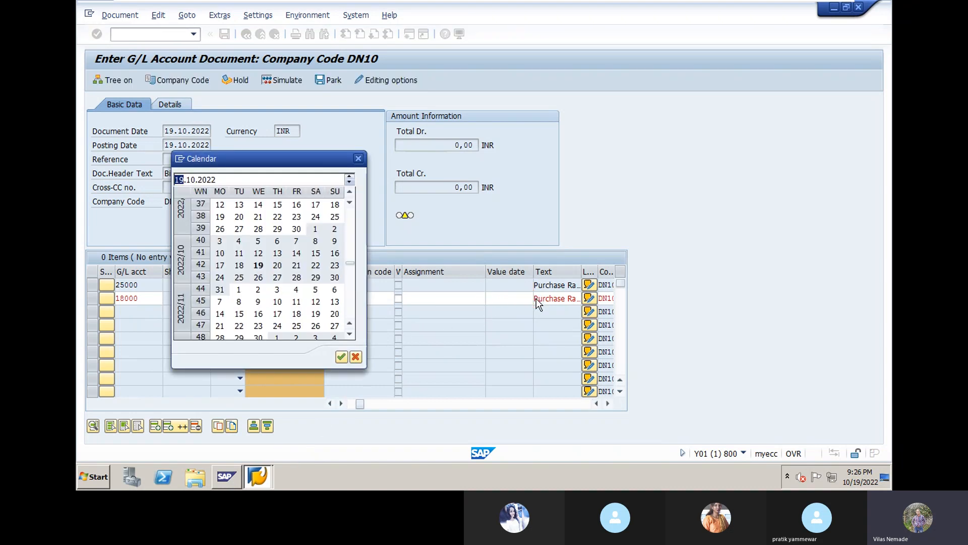
double_click(259, 266)
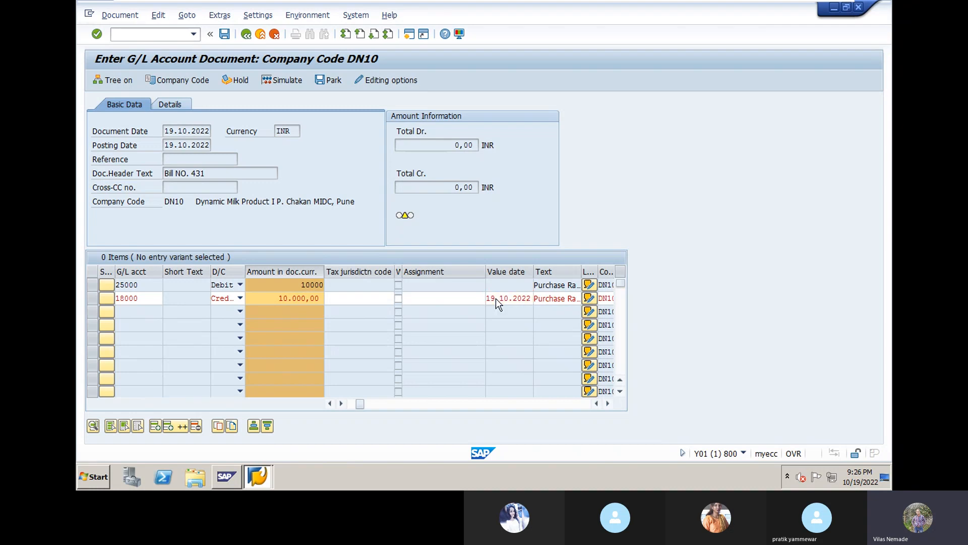
- Check both line items so debit and credit each total 10.000,00 INR with zero balance
key(Return)
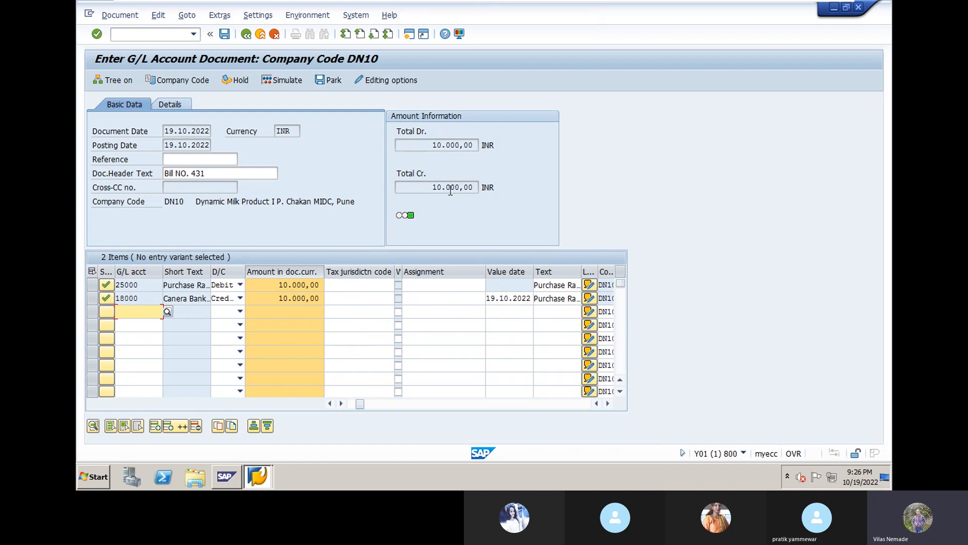
mouse_move(413, 216)
- Scroll the item table right to show trading partner DYNGRP on both lines
click(608, 404)
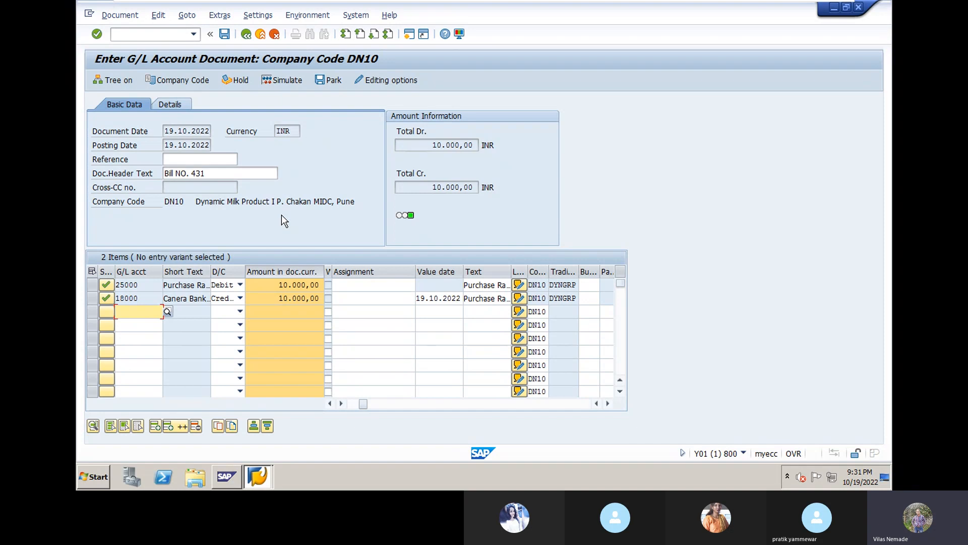
- Simulate the Bill NO. 431 posting to review keys 40 and 50 at 10.000,00 each
click(291, 82)
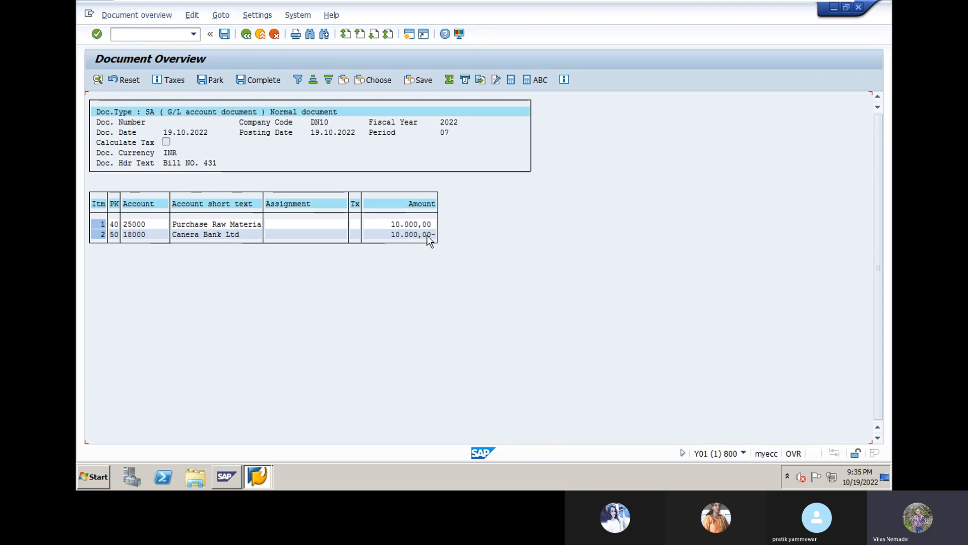
- Post the Bill NO. 431 document as document 1 in company code DN10
click(224, 34)
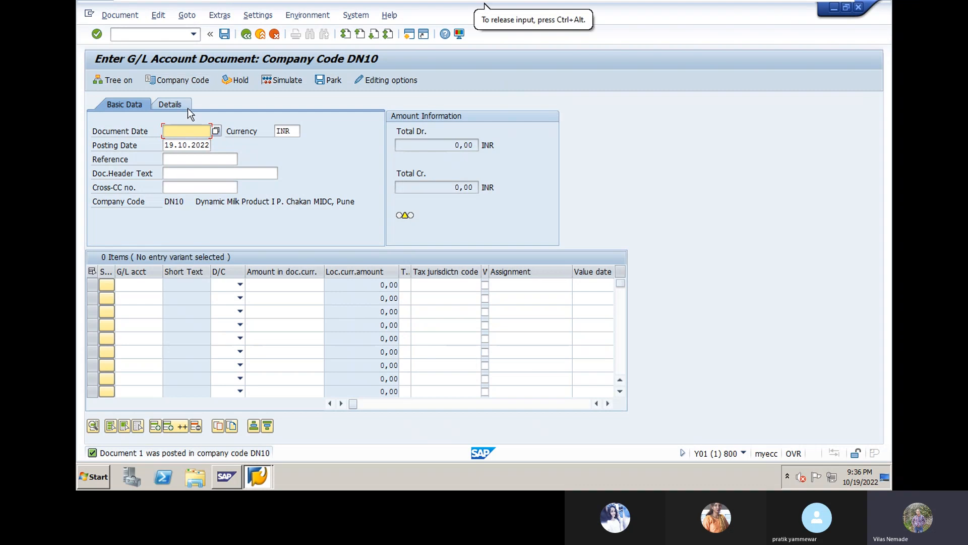
- Set document and posting dates to 21.09.2022 and header text 'Bill NO. 623' from history
click(216, 130)
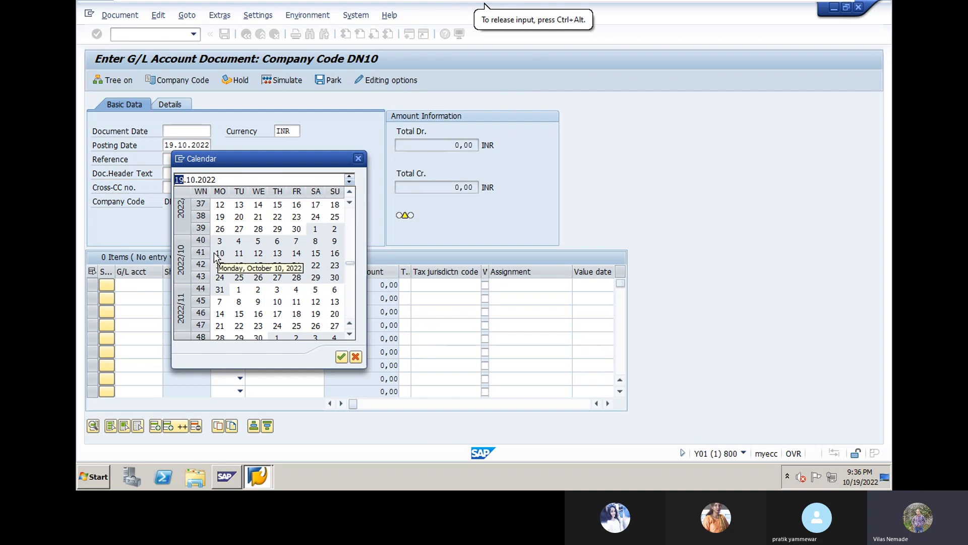
click(258, 217)
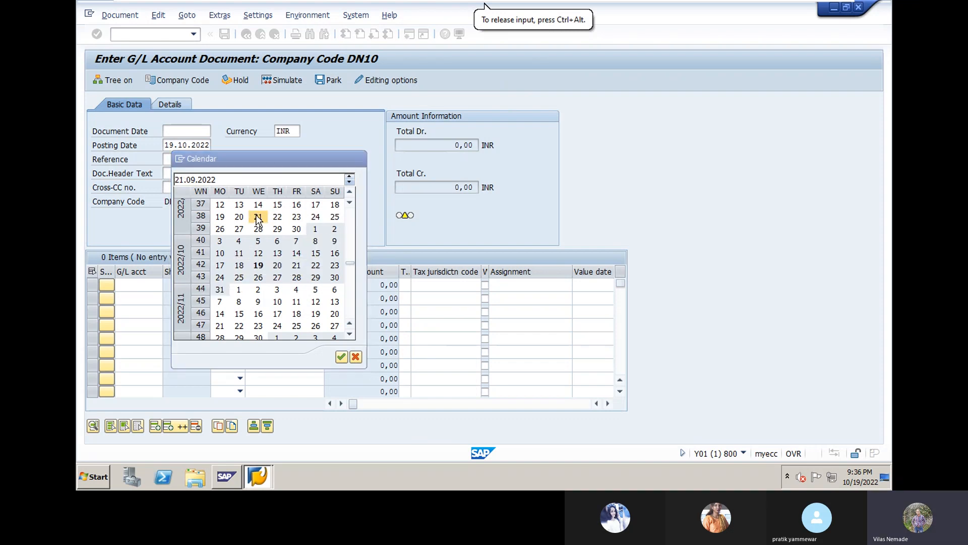
double_click(258, 217)
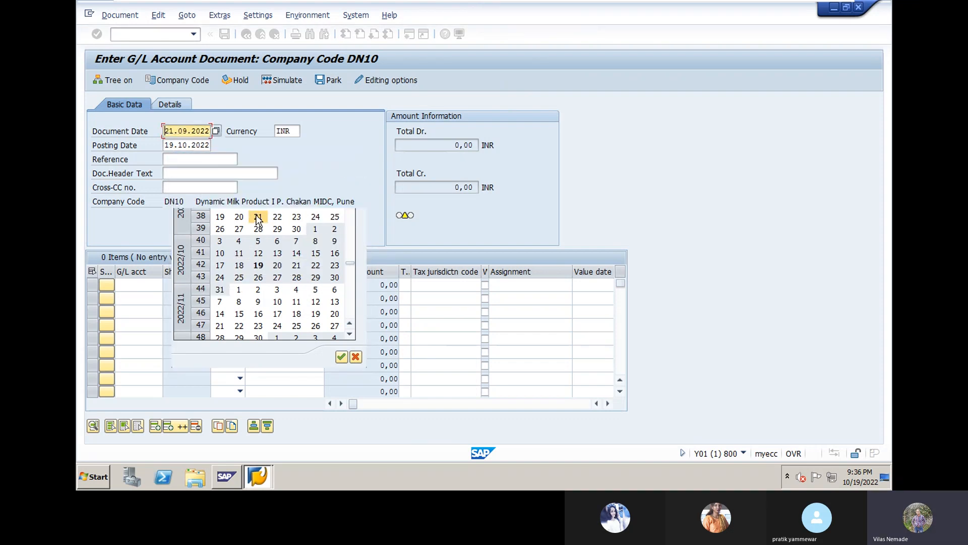
click(202, 146)
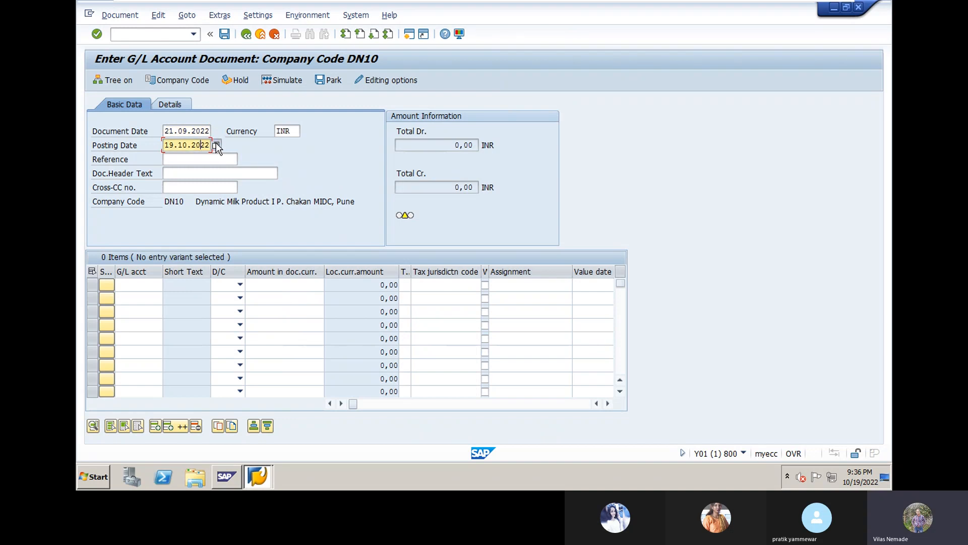
click(216, 146)
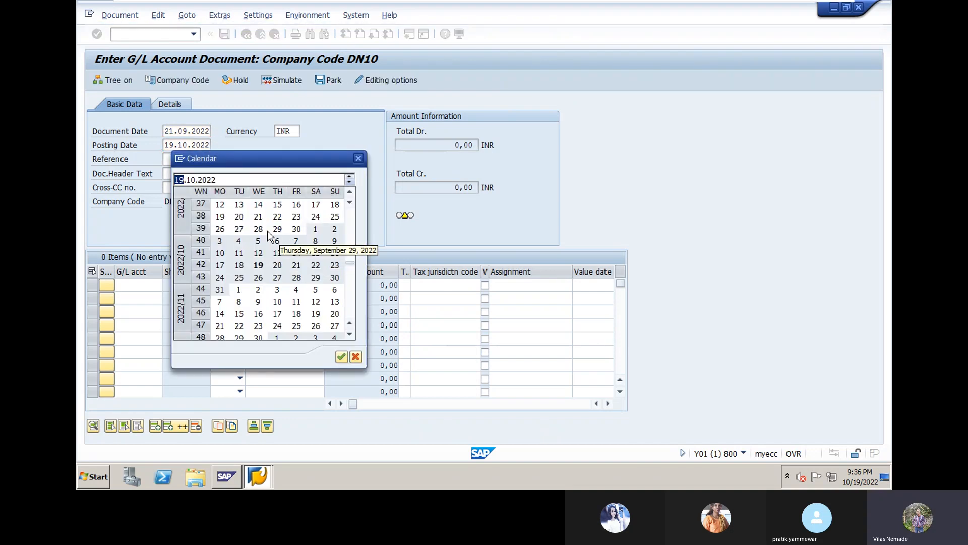
double_click(258, 216)
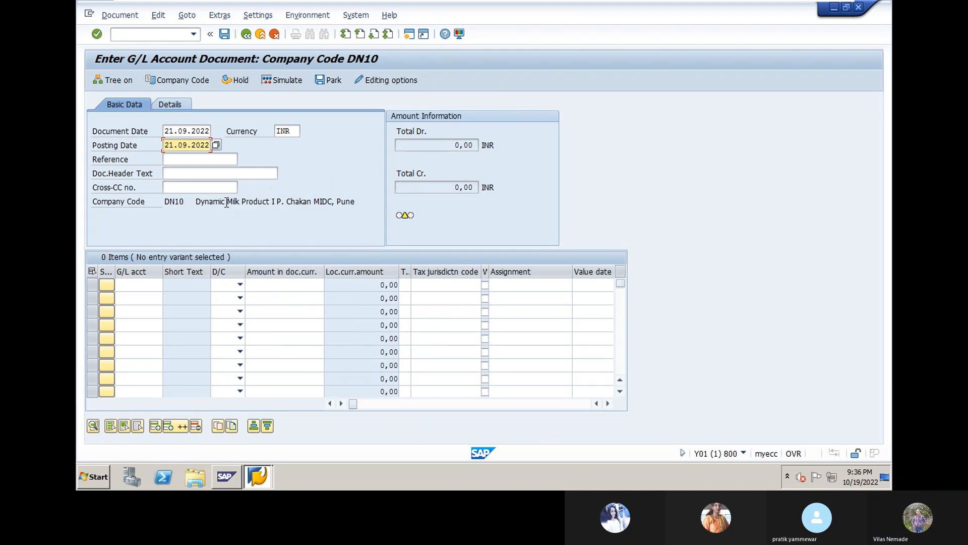
click(205, 173)
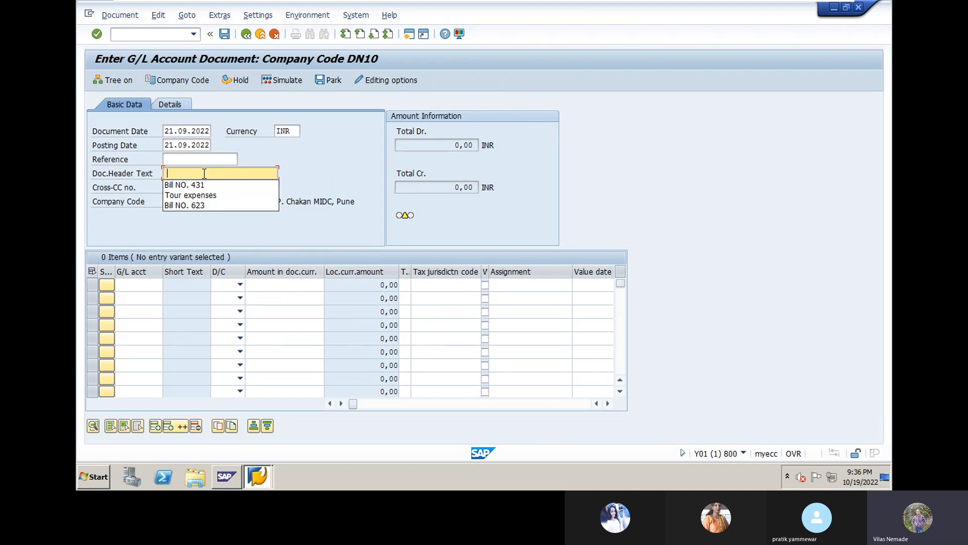
click(200, 205)
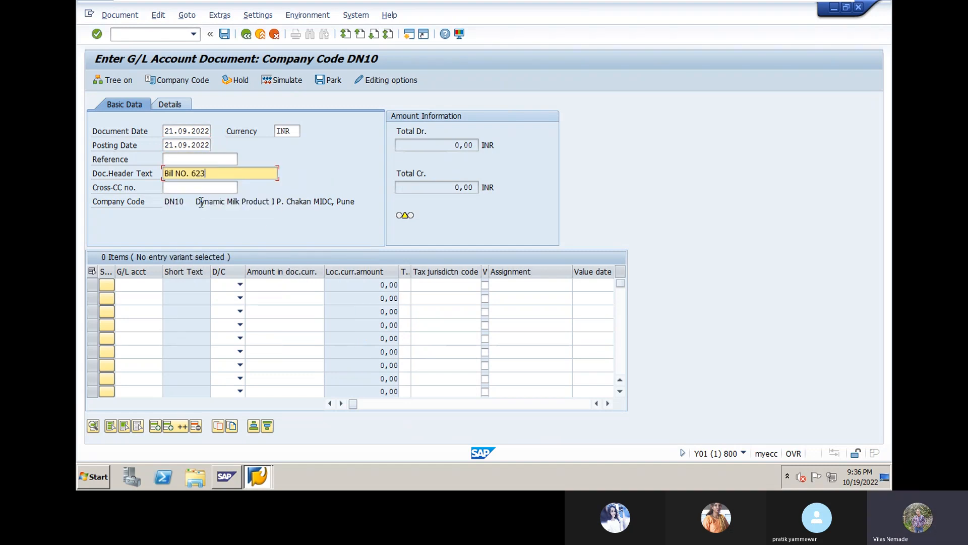
- Enter line 1 as a 12500 debit to G/L account 28000 Printing & Stationery
click(139, 286)
click(166, 286)
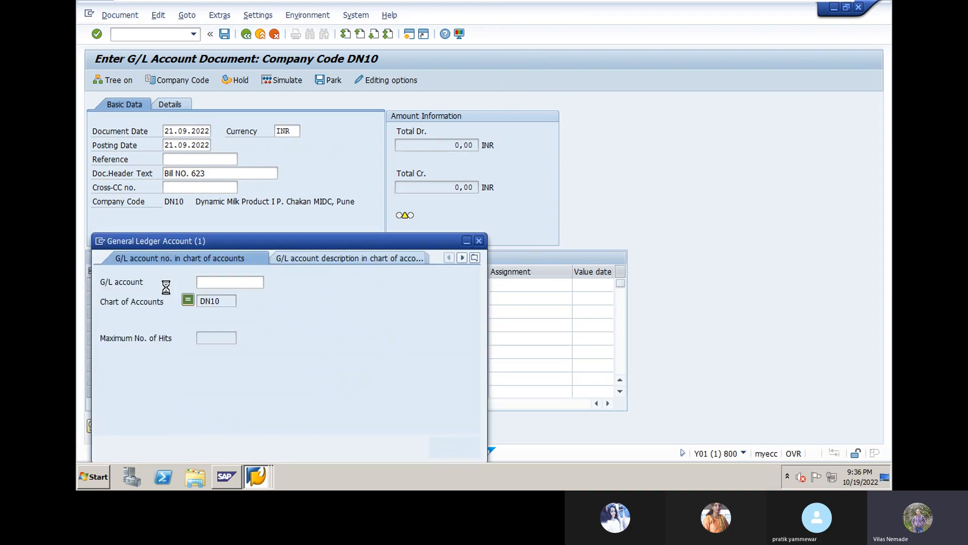
key(Return)
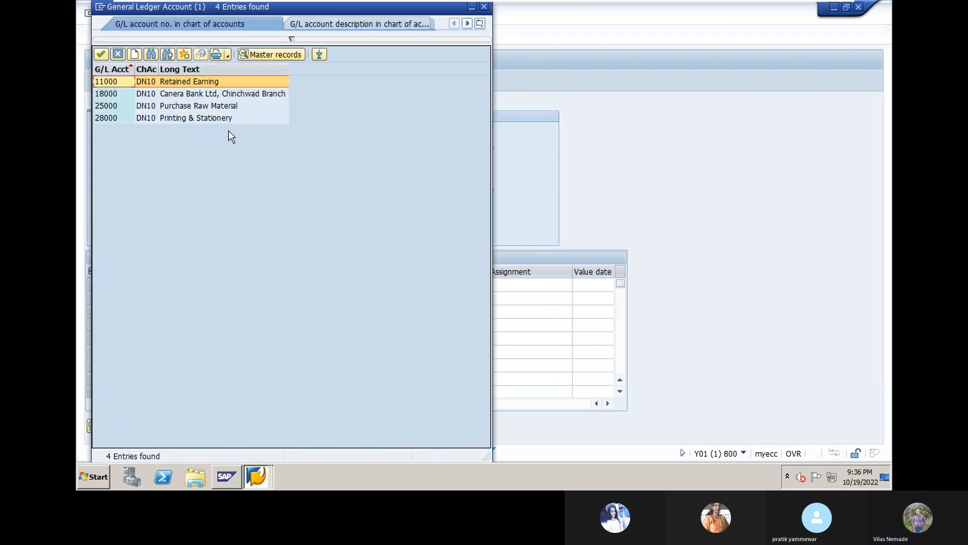
double_click(218, 118)
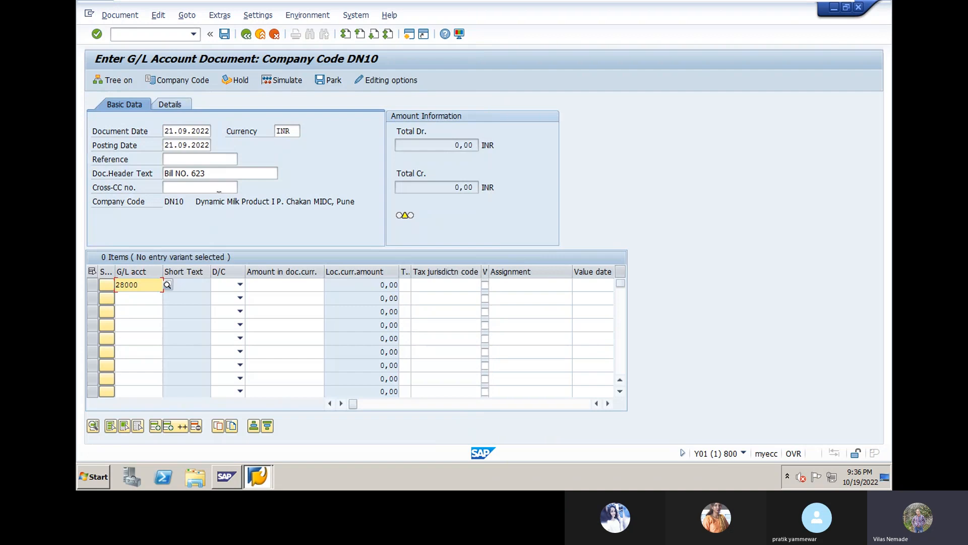
click(240, 284)
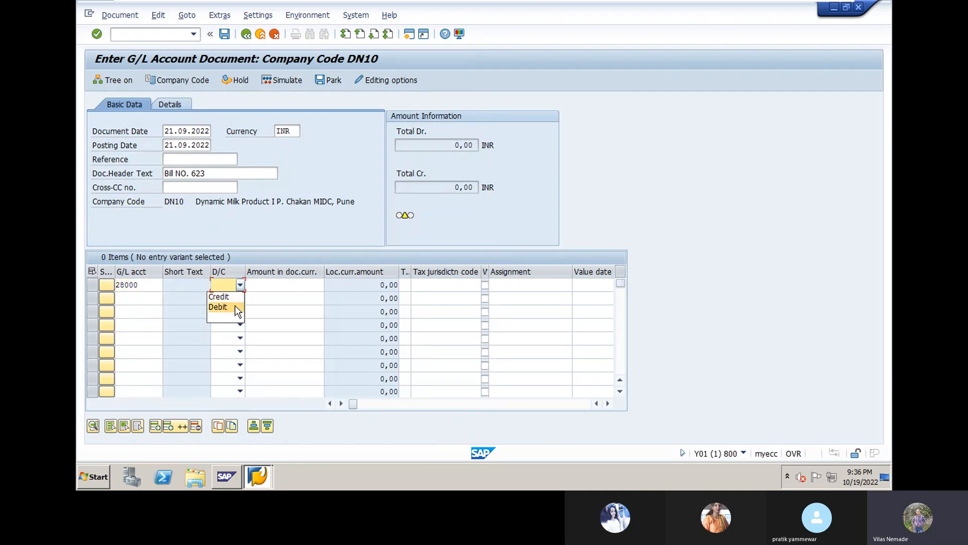
click(235, 307)
click(263, 285)
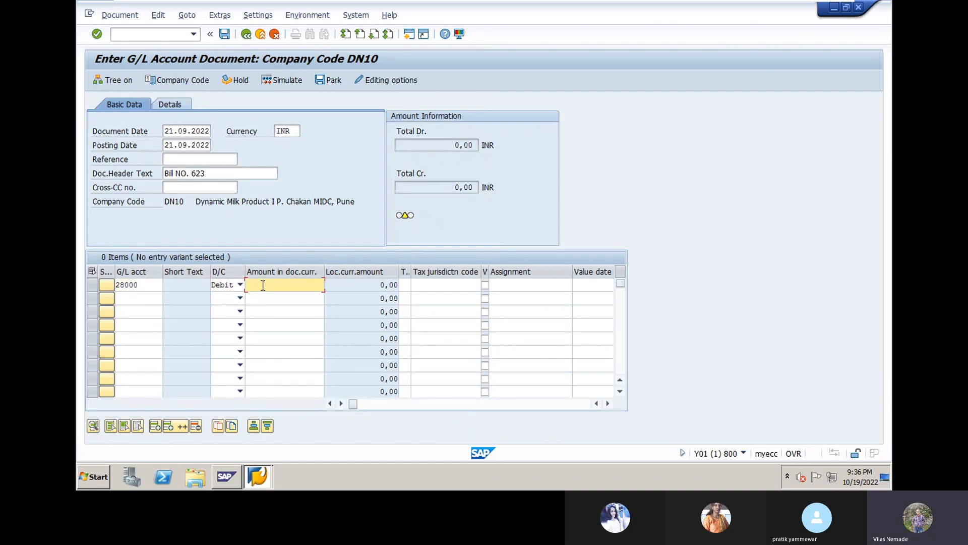
text(12500)
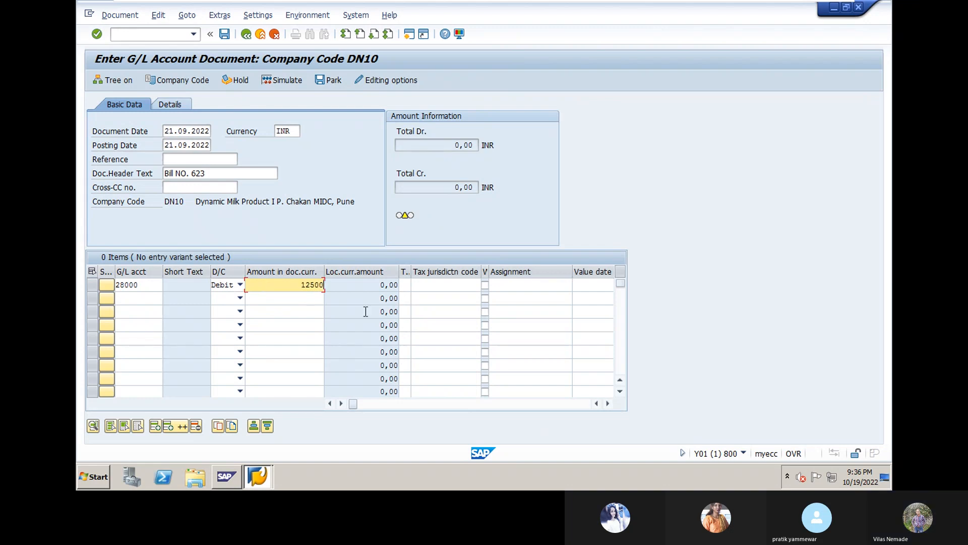
- Give line 1 the item text 'printing ^ Stationery'
double_click(608, 403)
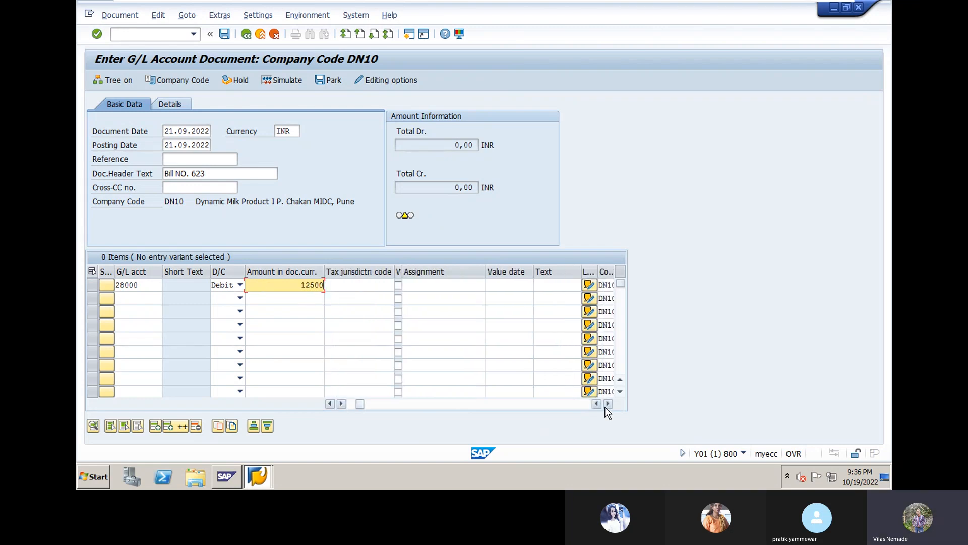
click(539, 283)
text(p)
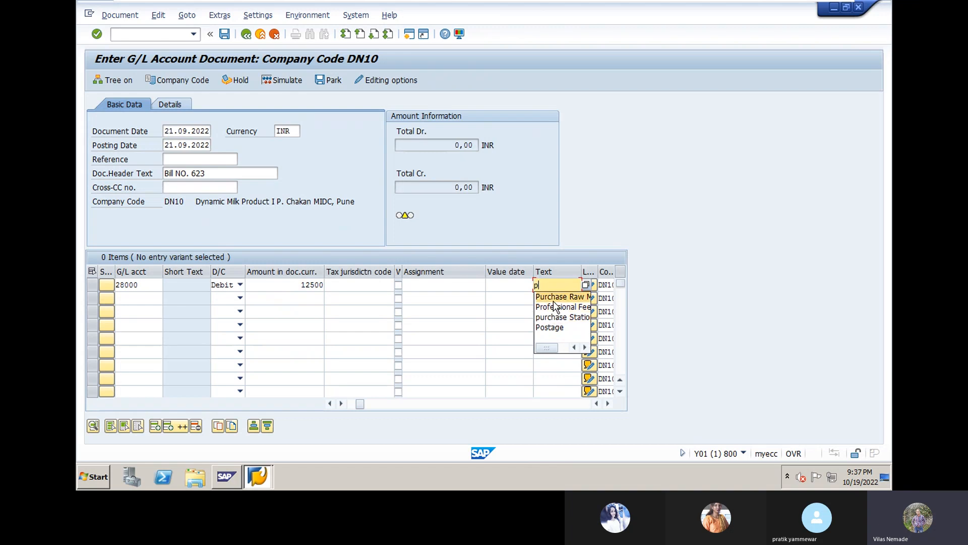
text(rinting )
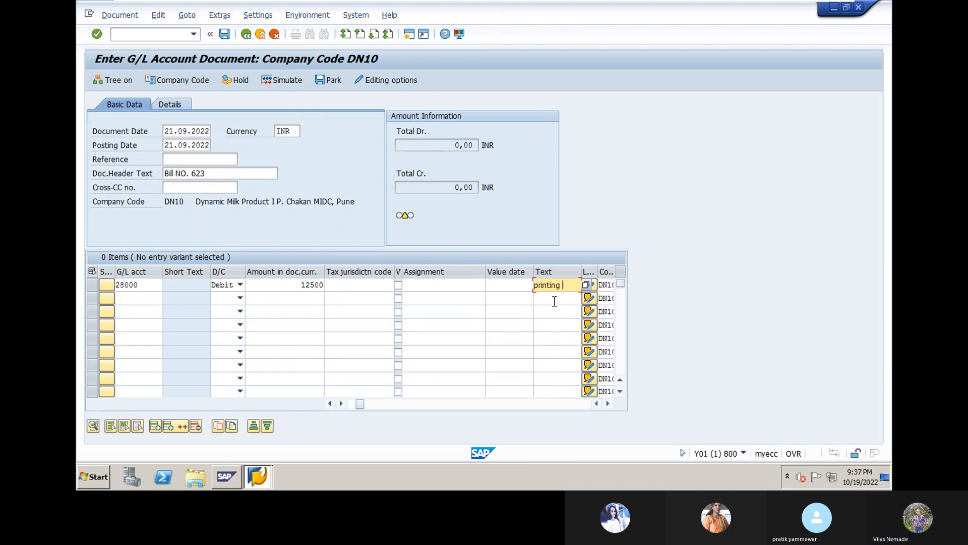
text(^ Statio)
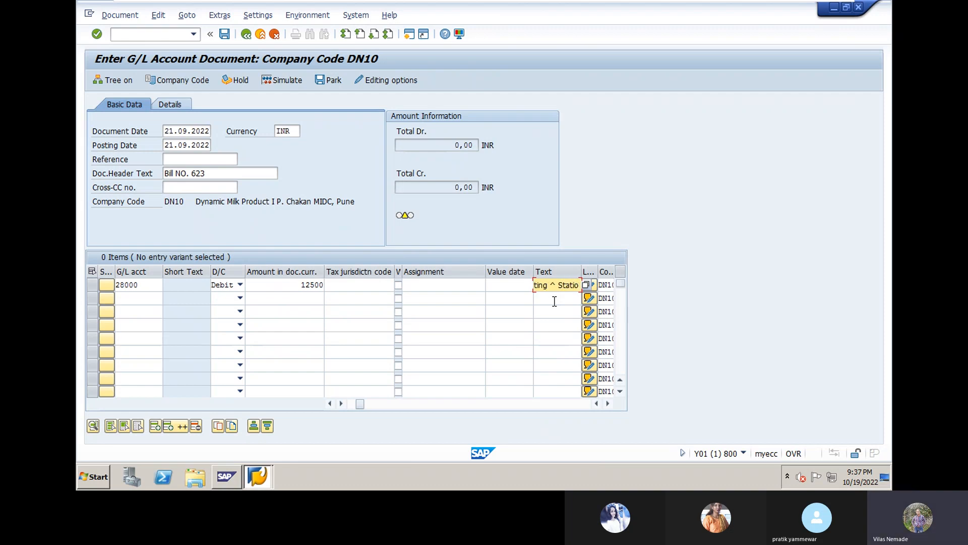
text(nery)
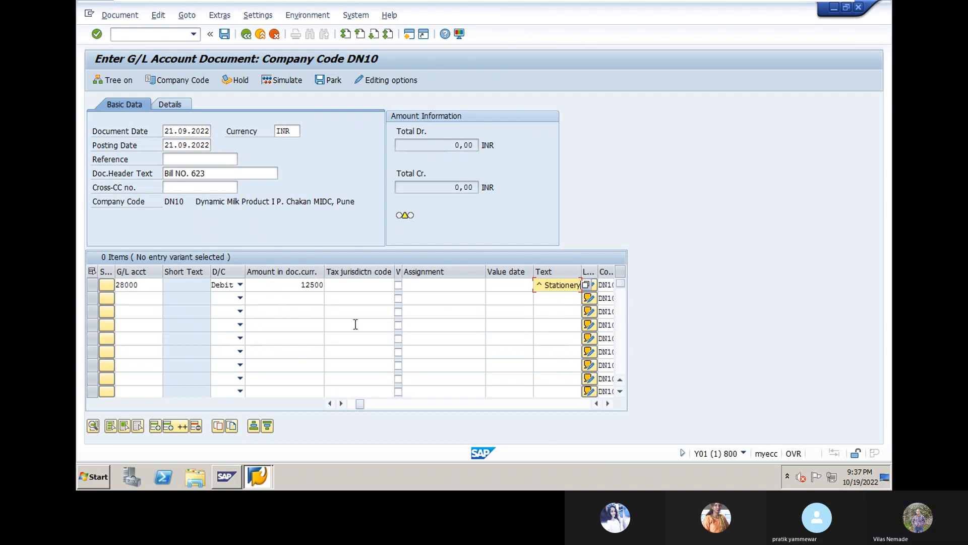
click(129, 298)
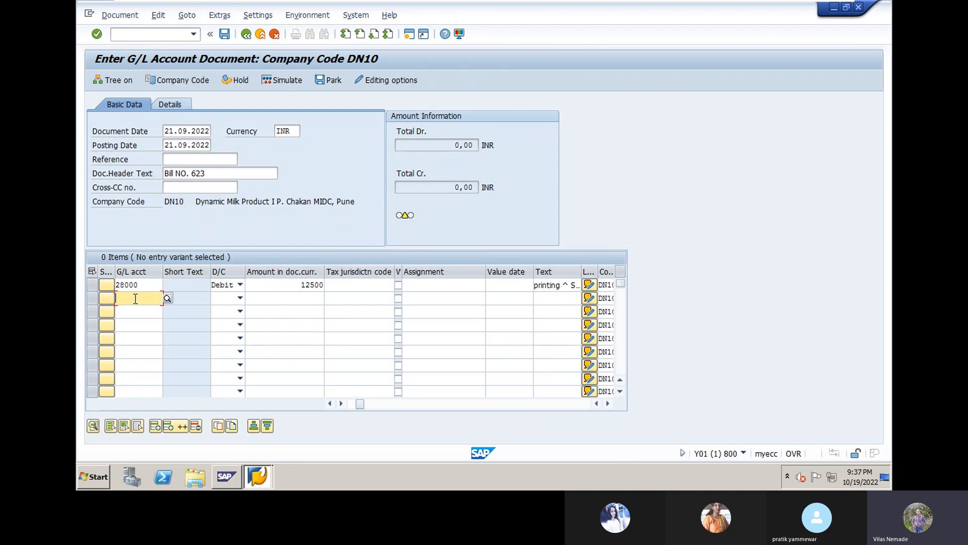
- Make line 2 a 12500 credit to Canera Bank account 18000
click(167, 299)
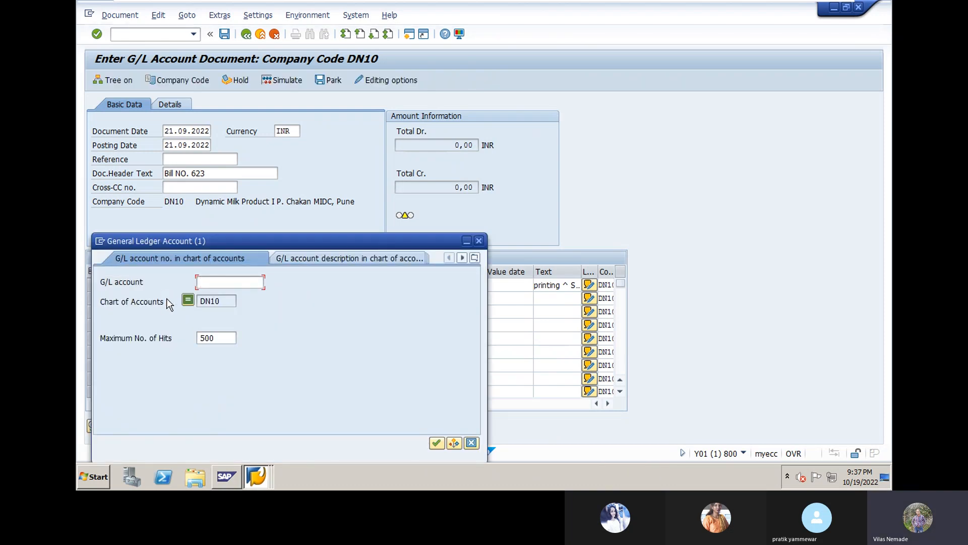
key(Return)
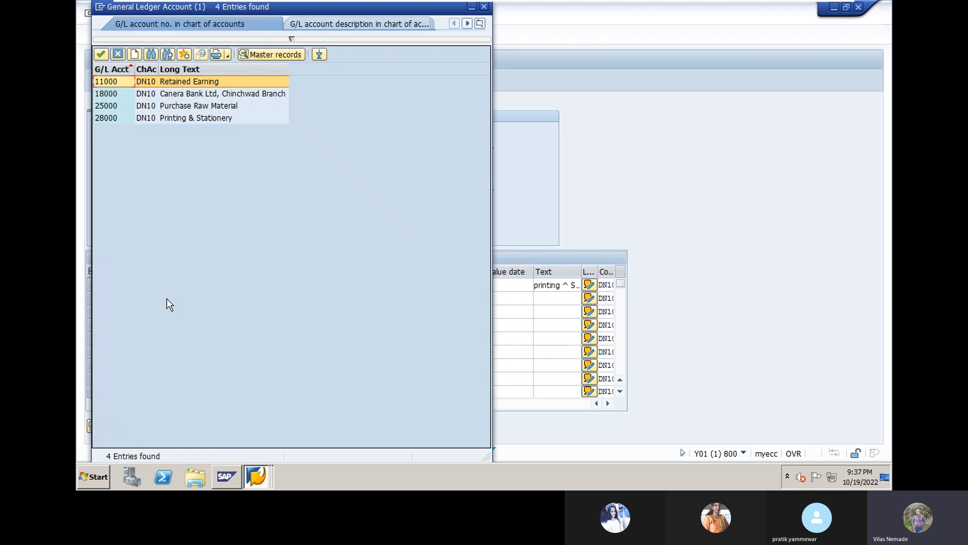
click(209, 97)
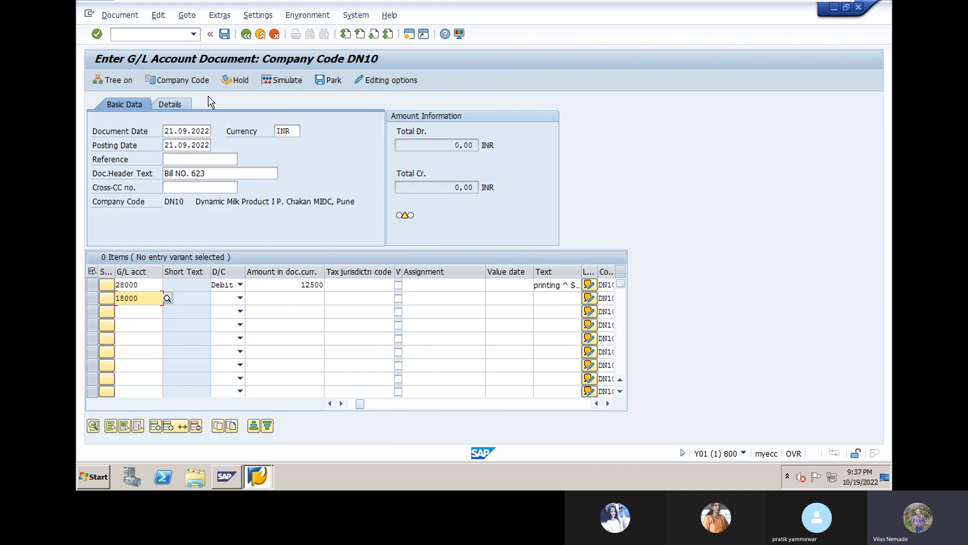
click(241, 298)
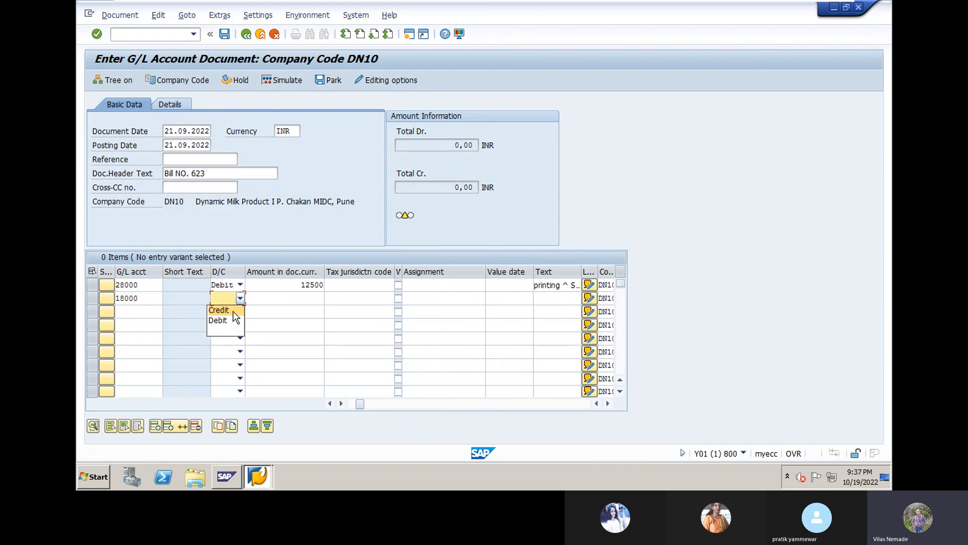
click(231, 310)
click(268, 300)
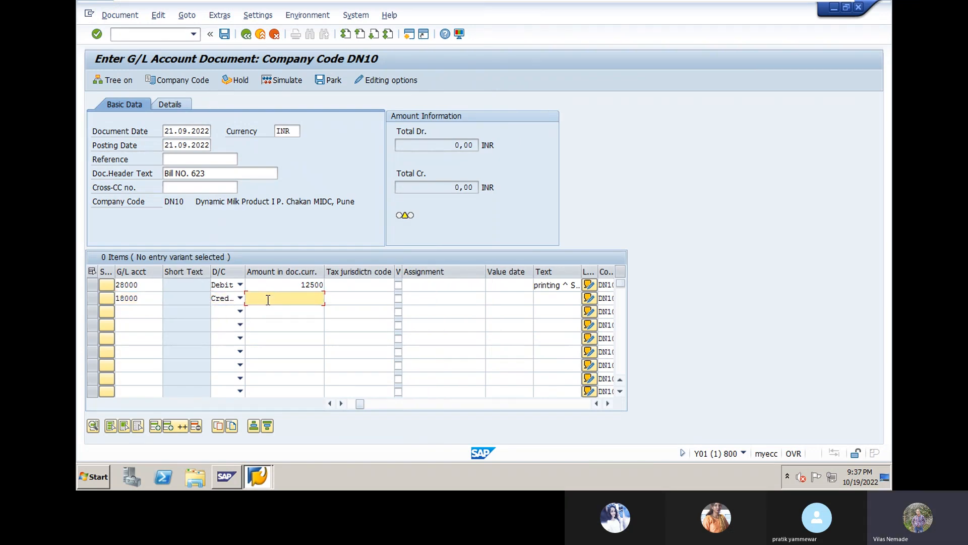
text(12500)
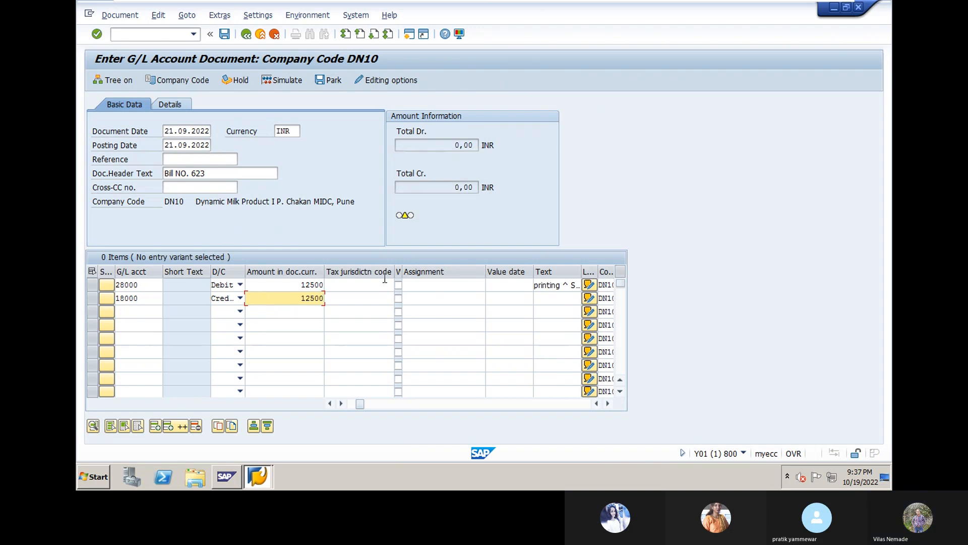
- Set line 2's value date to 21.09.2022 from the calendar
click(495, 298)
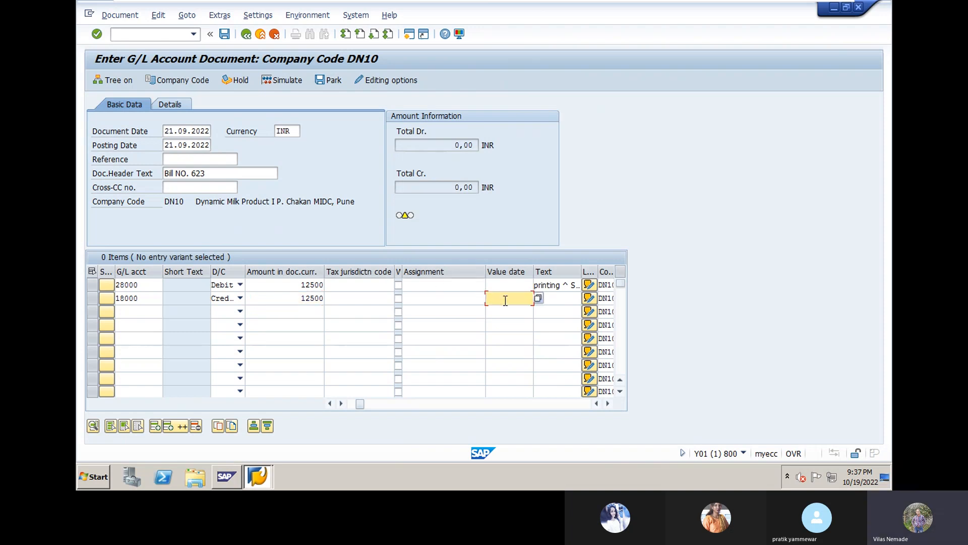
click(539, 299)
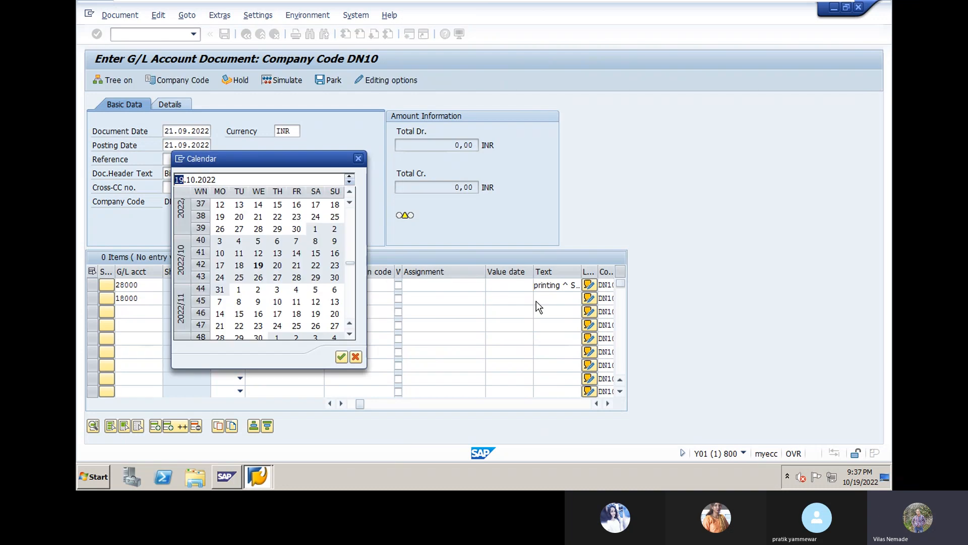
double_click(260, 218)
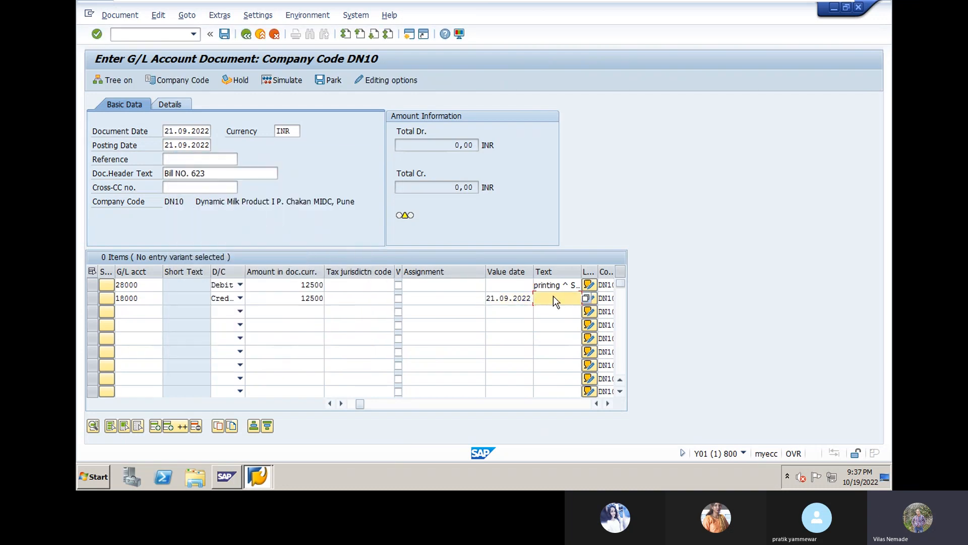
key(Return)
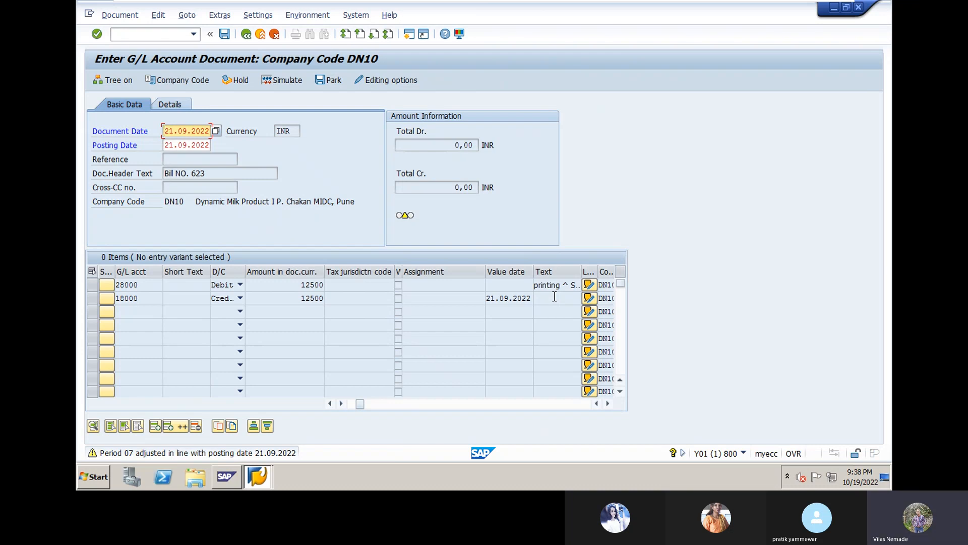
- Validate the lines so debit and credit totals each show 12.500,00 INR
key(Return)
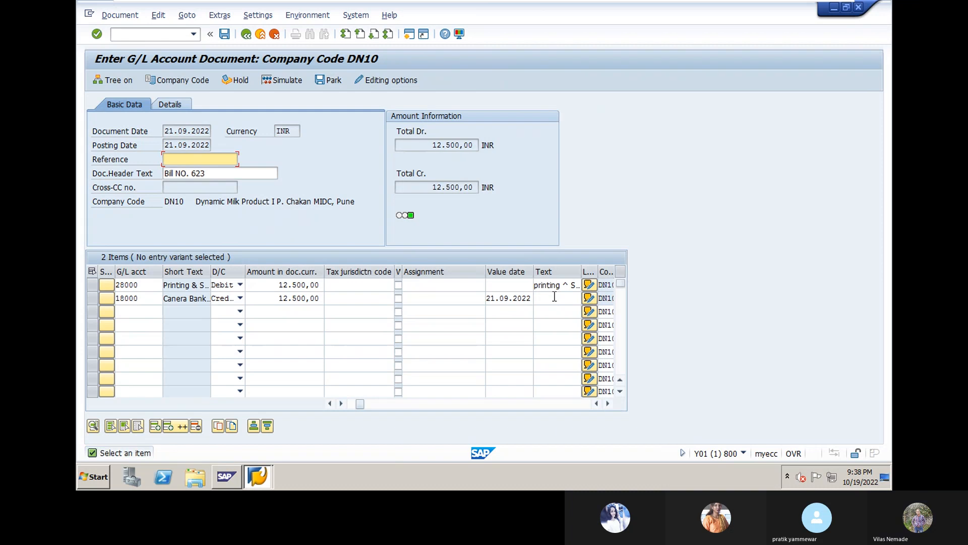
- Add the 'printing ^ Stationery' text to the bank line, simulate, and post as document 2
click(555, 297)
text(p)
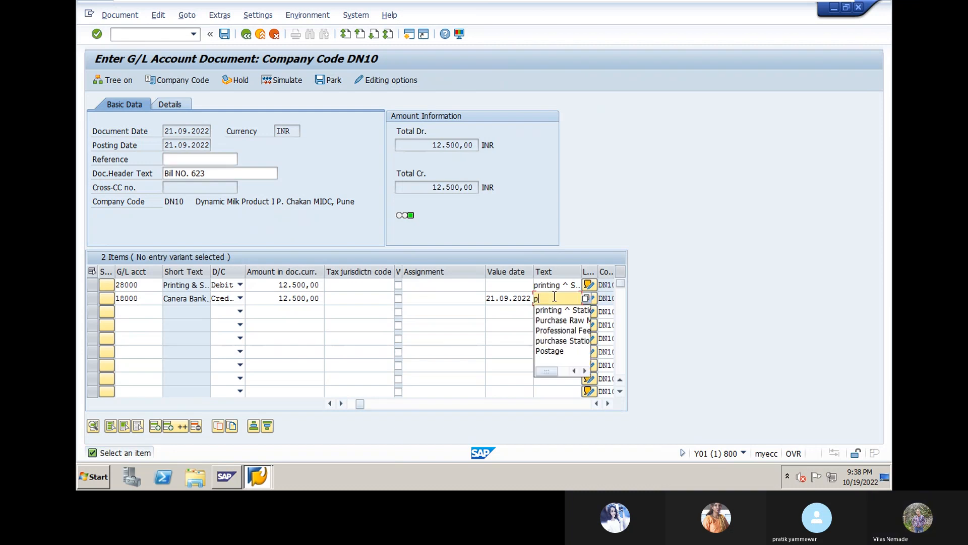
click(554, 310)
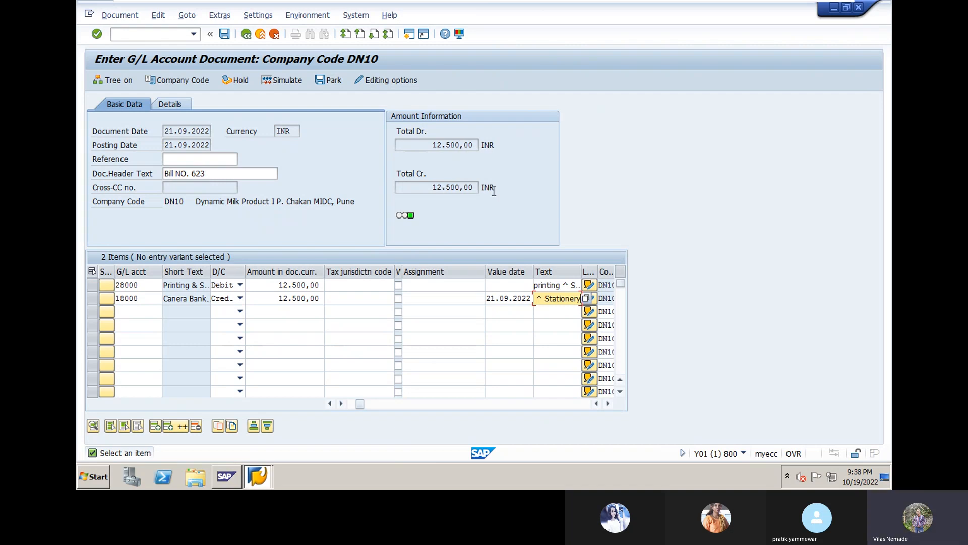
click(296, 82)
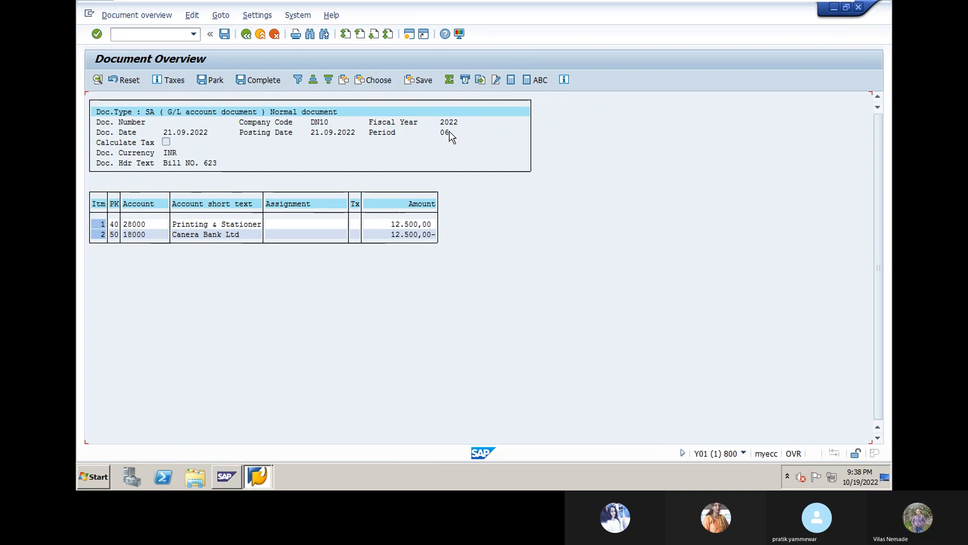
click(224, 35)
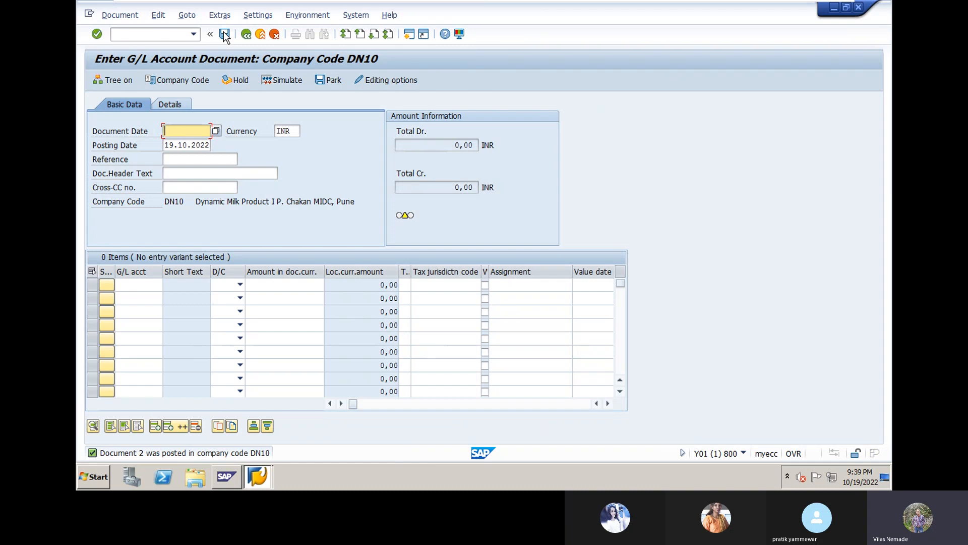
- Leave the empty G/L entry screen without saving and start F-02 General Posting for DN10
click(225, 34)
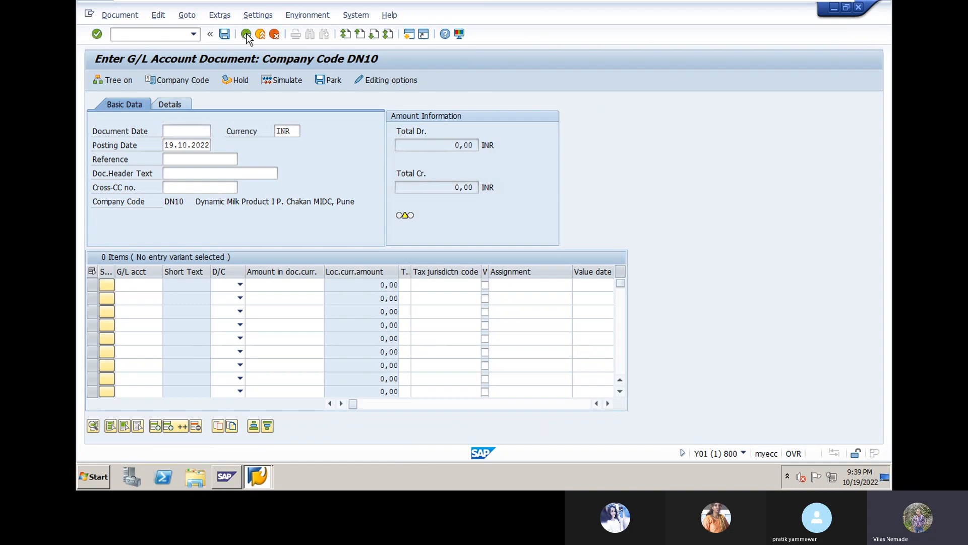
click(265, 35)
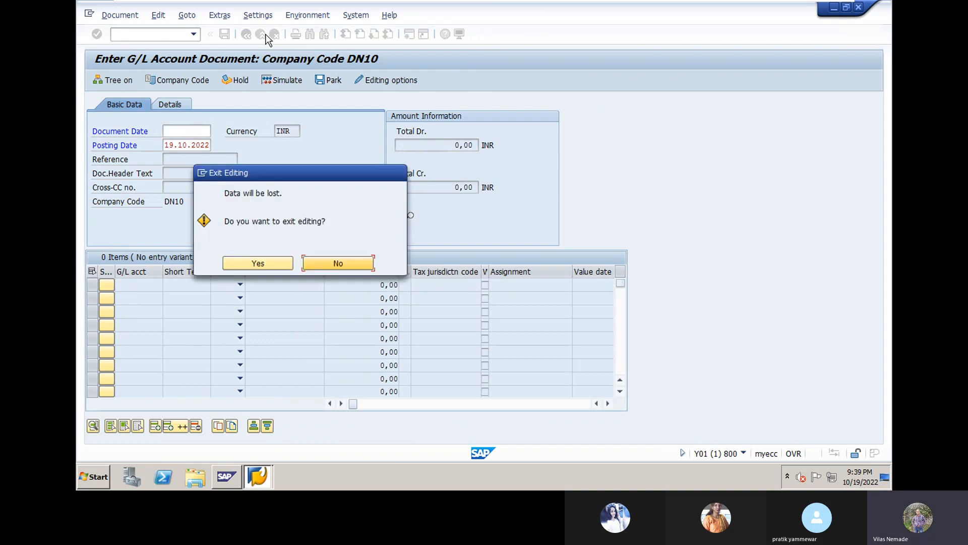
click(284, 268)
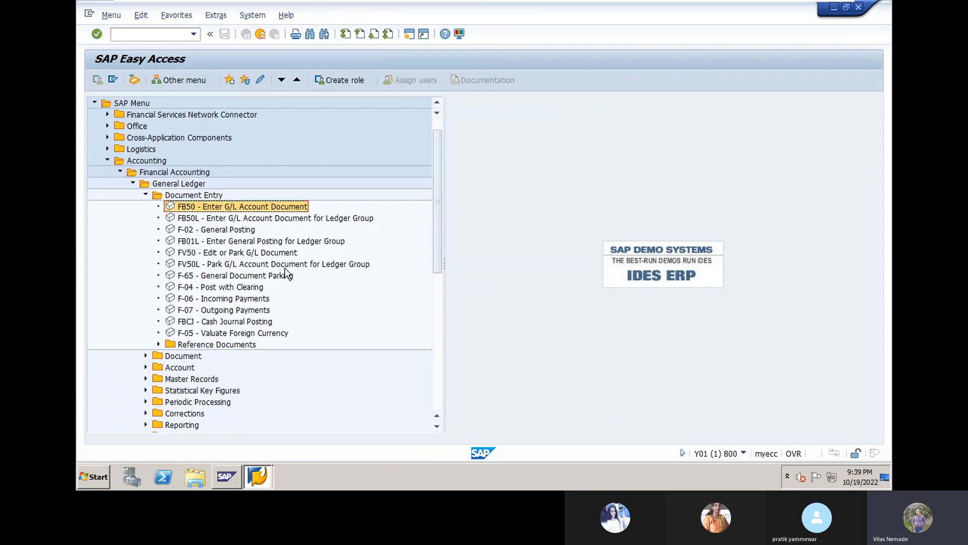
click(216, 233)
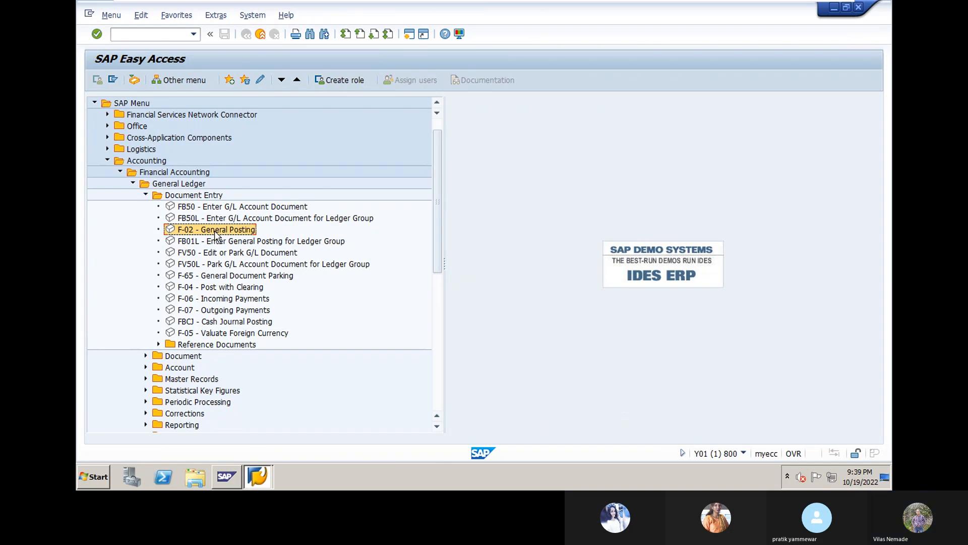
double_click(213, 231)
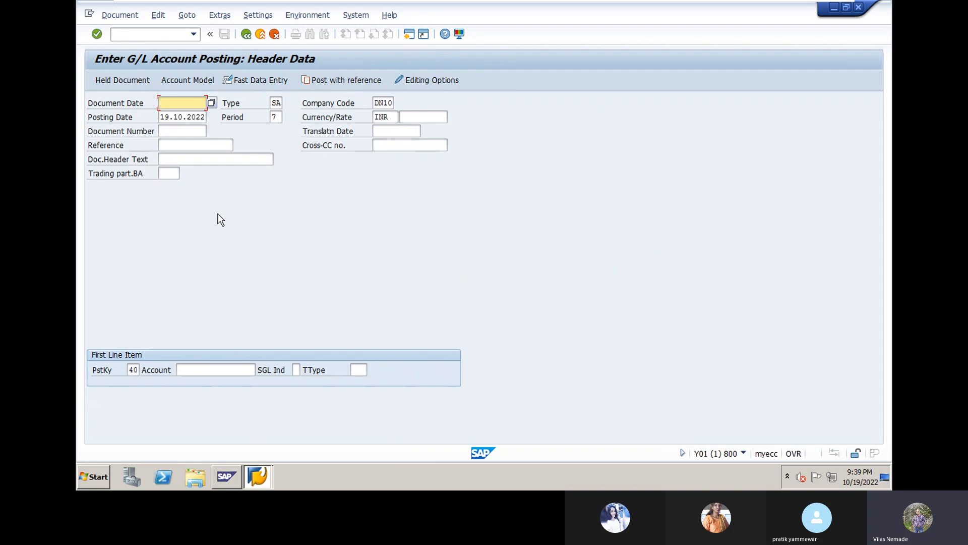
- Set document and posting dates to 05.07.2022 and the header text to 'Bill No. 75'
click(210, 104)
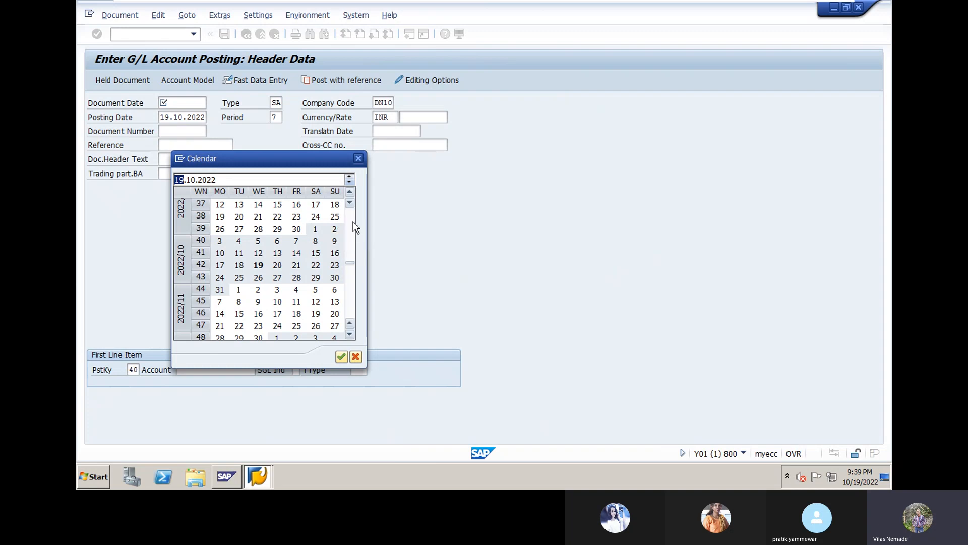
scroll(351, 221, up, 4)
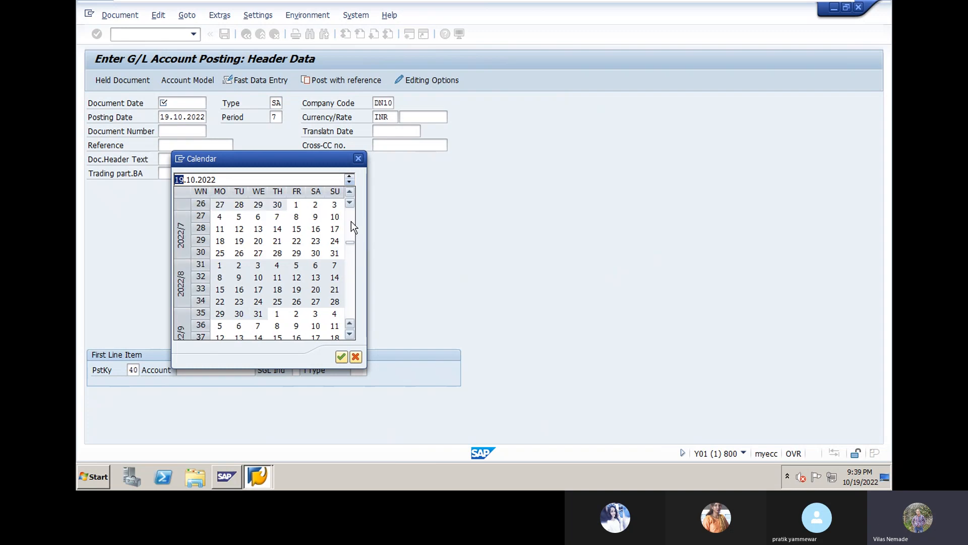
double_click(239, 218)
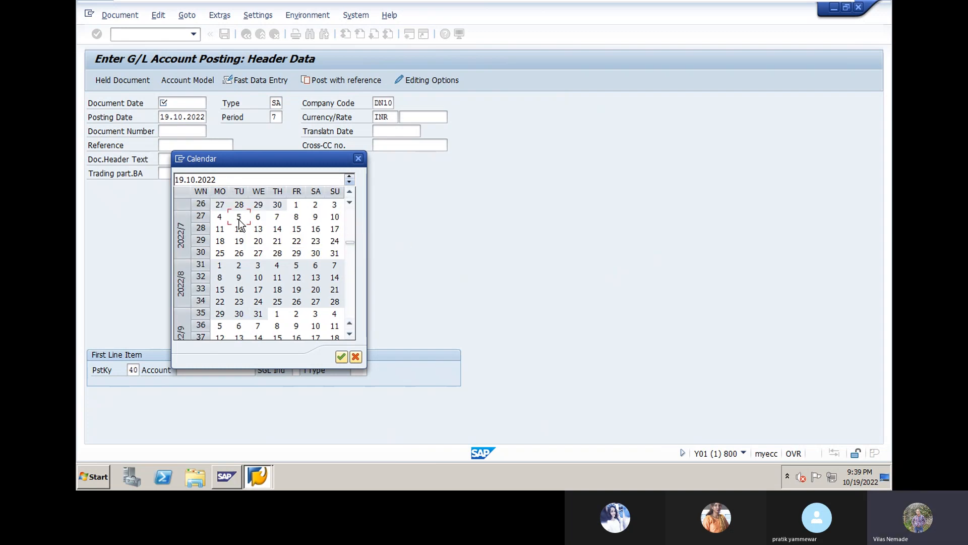
click(167, 120)
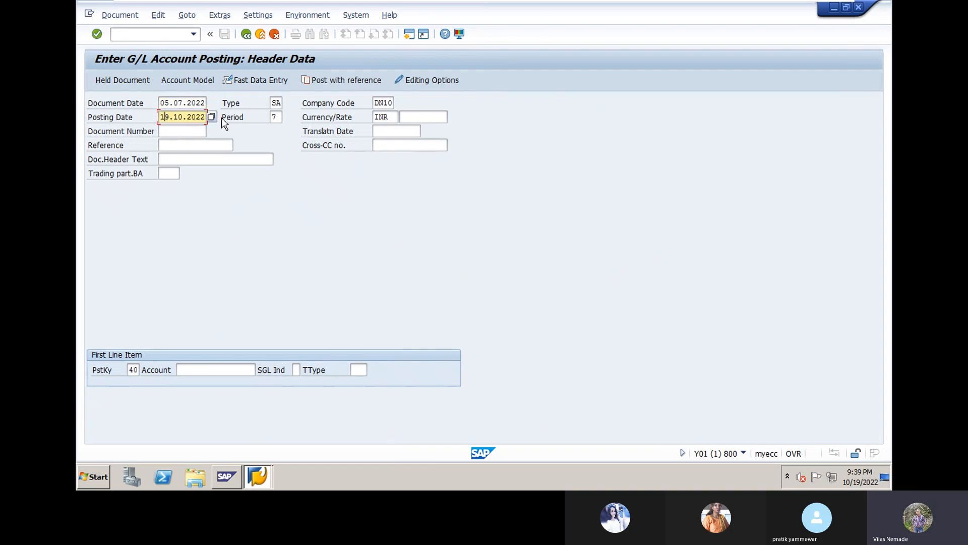
text(05.1)
key(Left)
text(07)
key(Return)
click(203, 158)
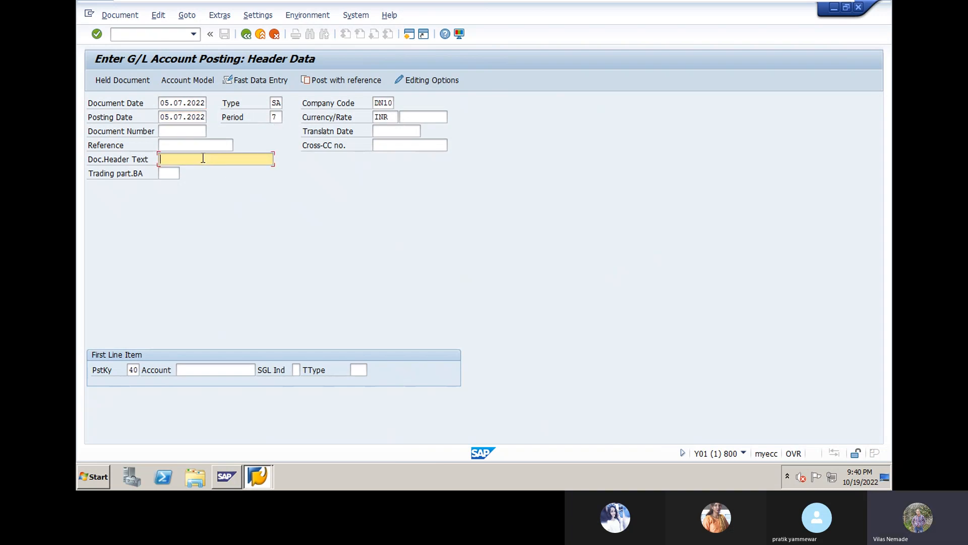
click(195, 180)
- Choose posting key 40 (Debit entry) for the first line item
click(132, 369)
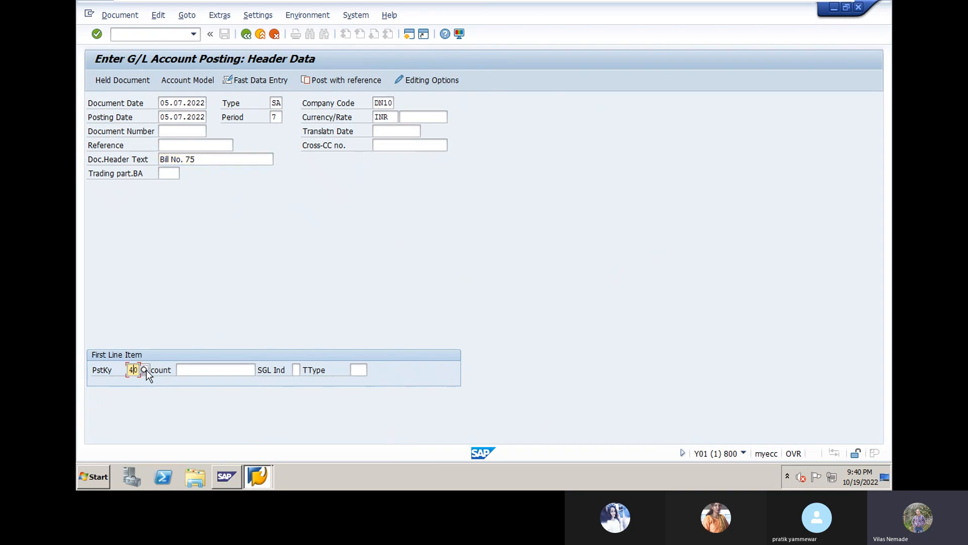
click(144, 370)
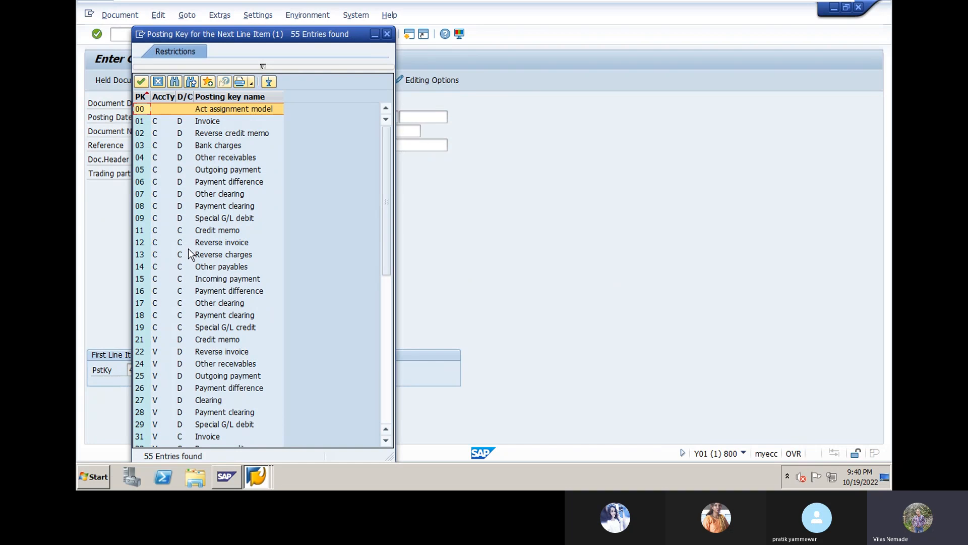
scroll(177, 328, down, 3)
scroll(177, 333, down, 4)
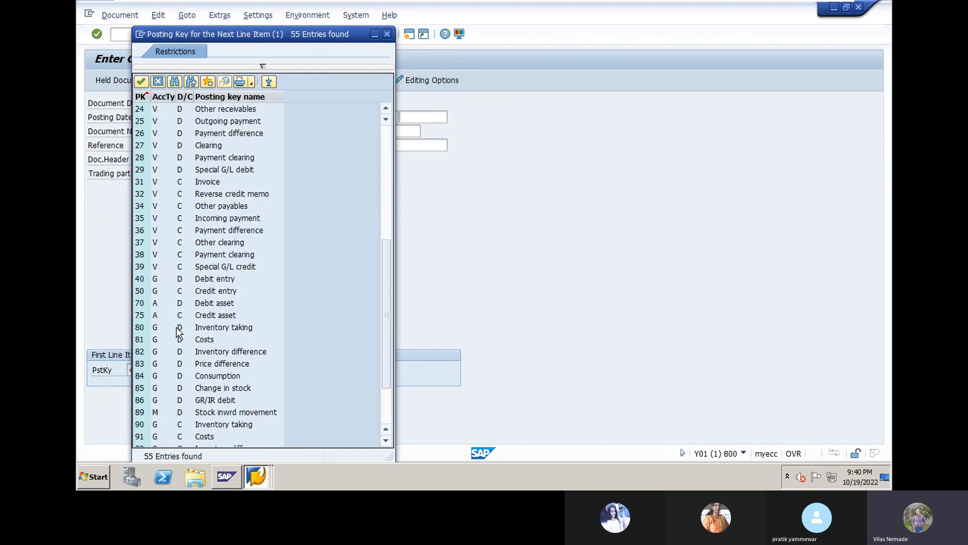
double_click(212, 279)
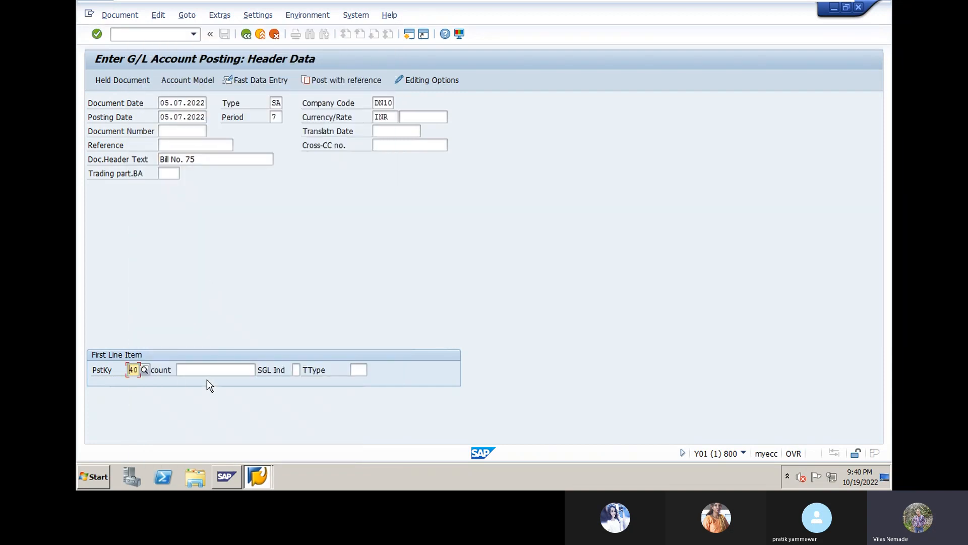
- Select G/L account 25000 Purchase Raw Material and submit past the period warning
click(206, 370)
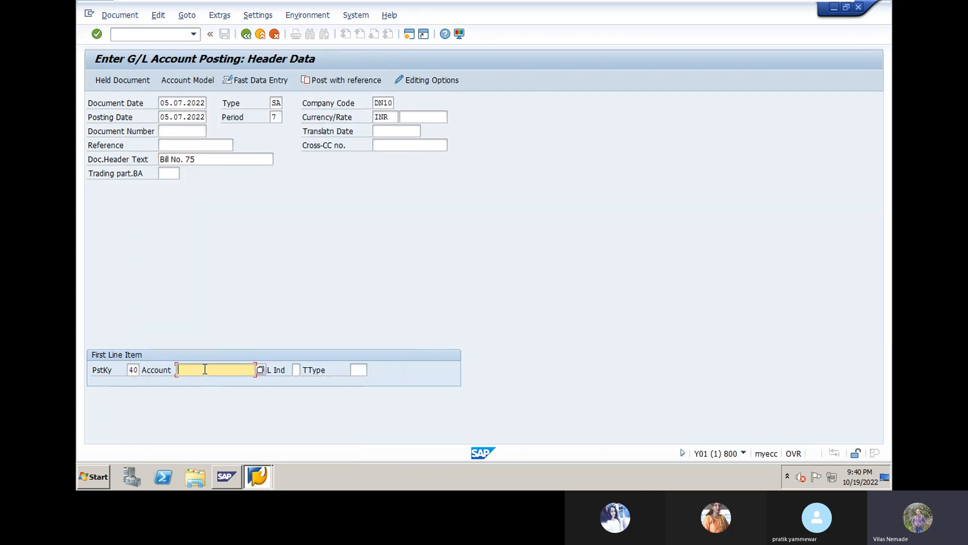
click(261, 369)
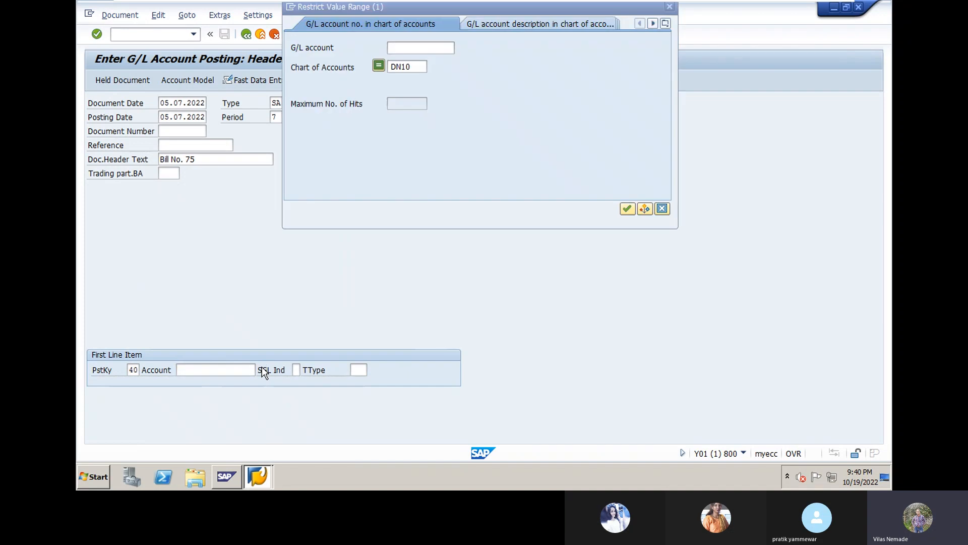
key(Return)
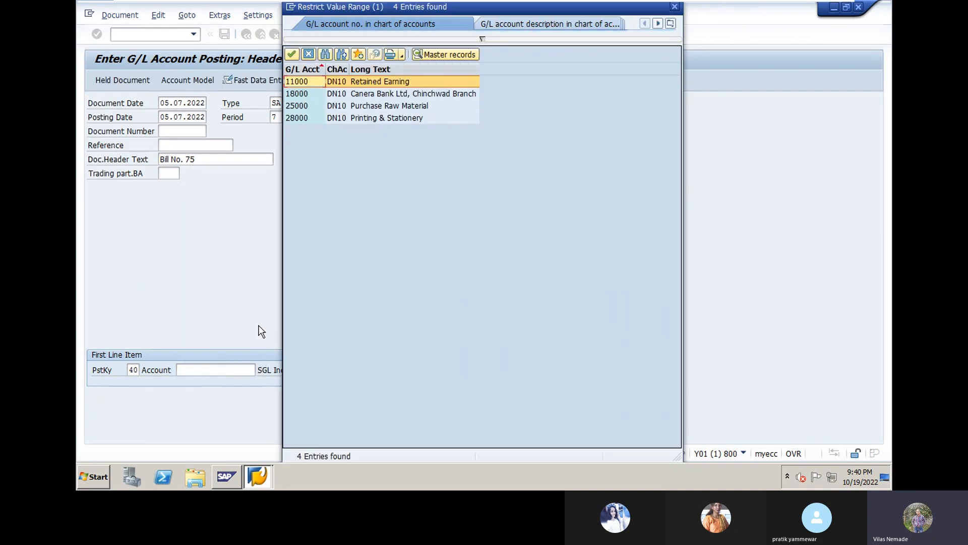
double_click(374, 107)
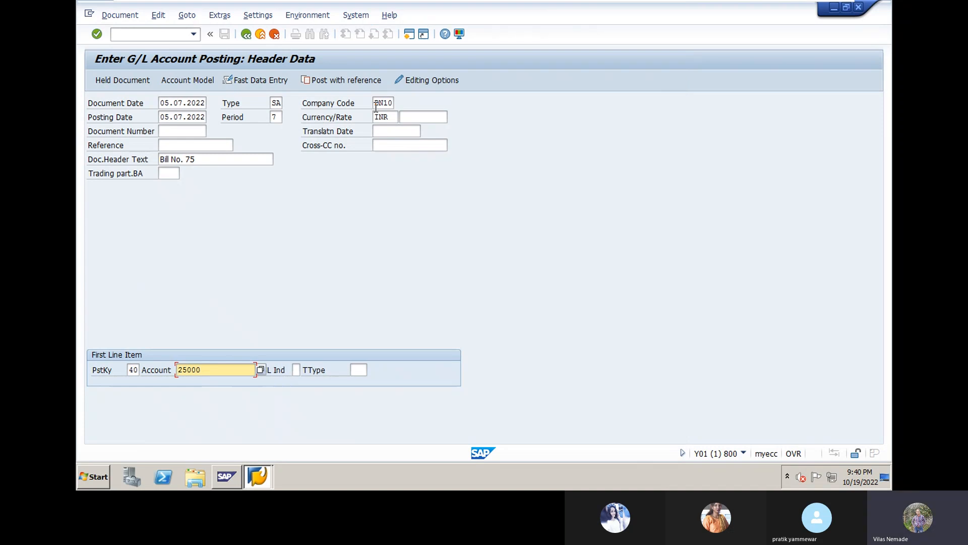
key(Return)
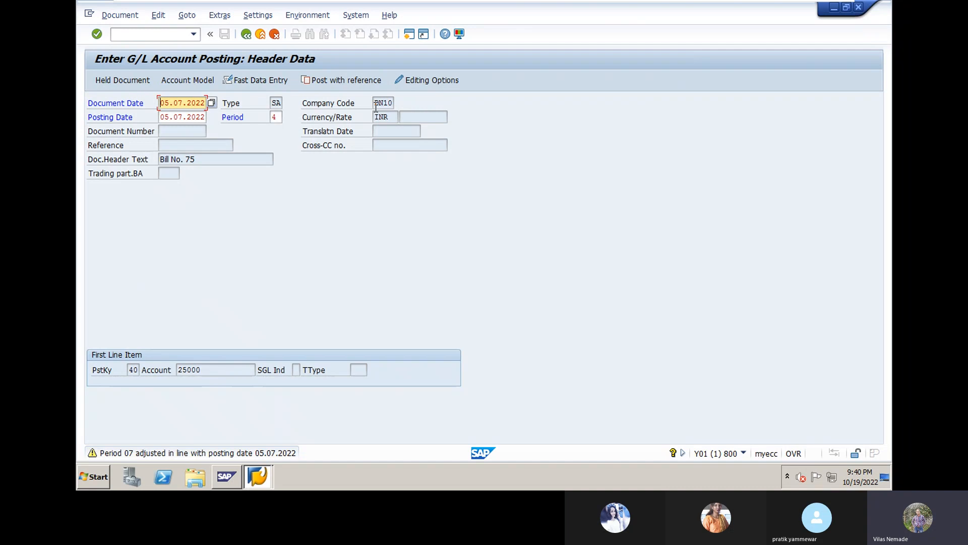
key(Return)
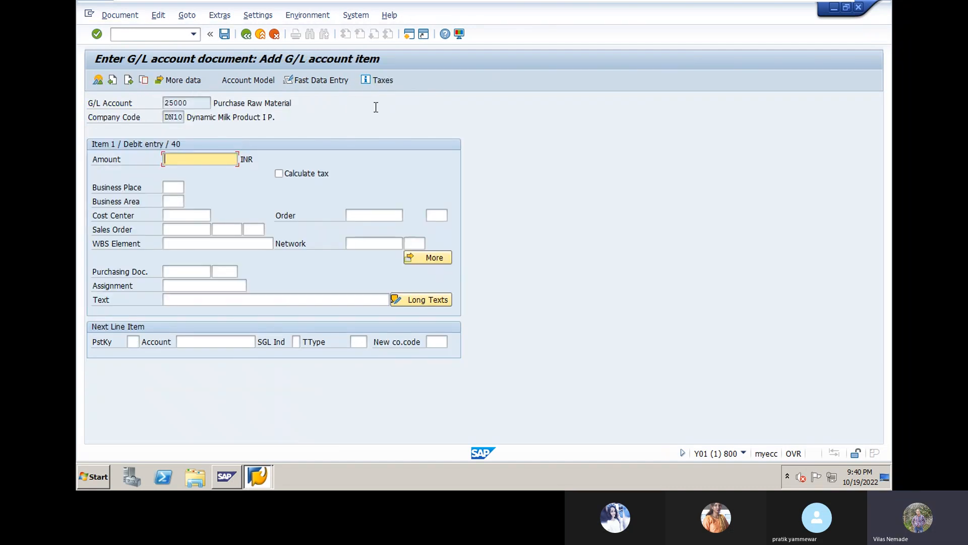
- Enter 6500 and text 'purchase Raw Material' on the debit line, then posting key 50 for the next line
text(6500)
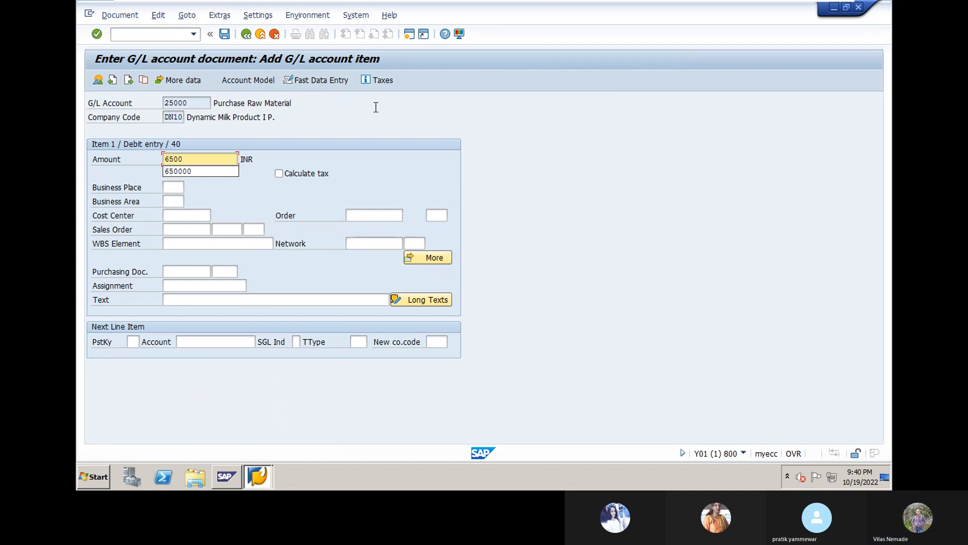
click(165, 300)
text(p)
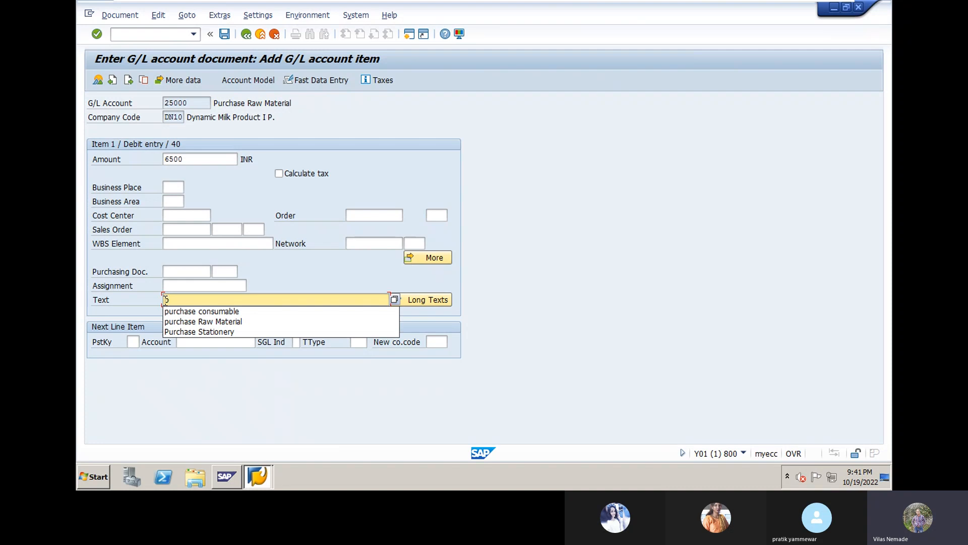
click(179, 319)
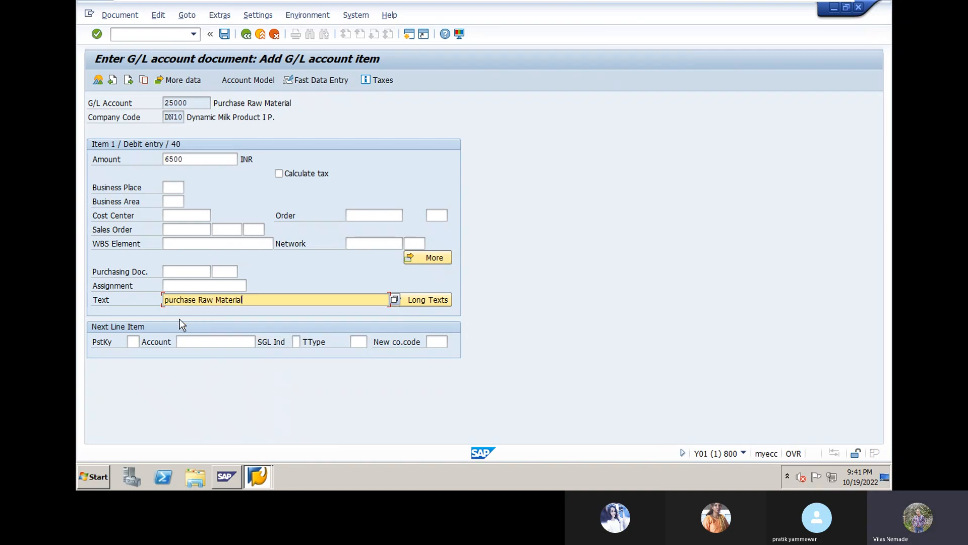
click(132, 345)
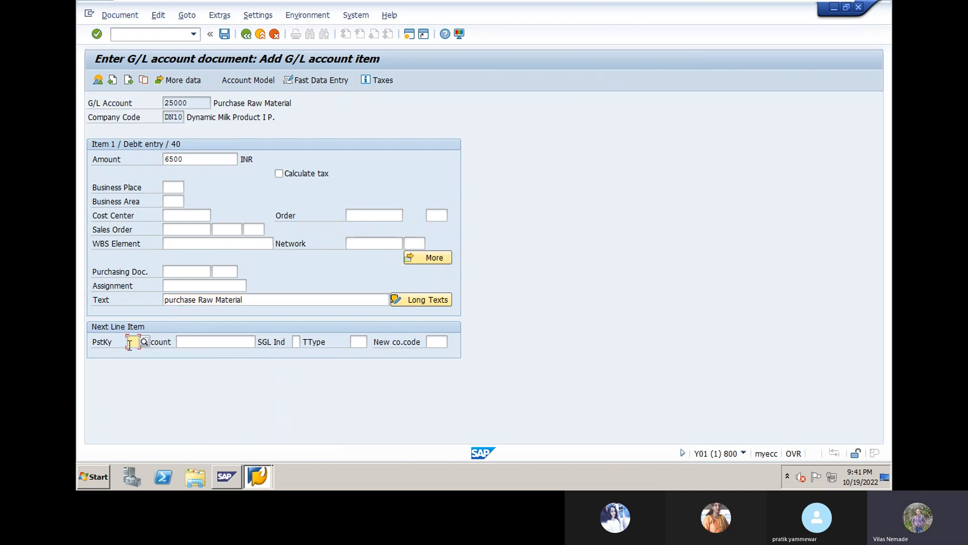
text(50)
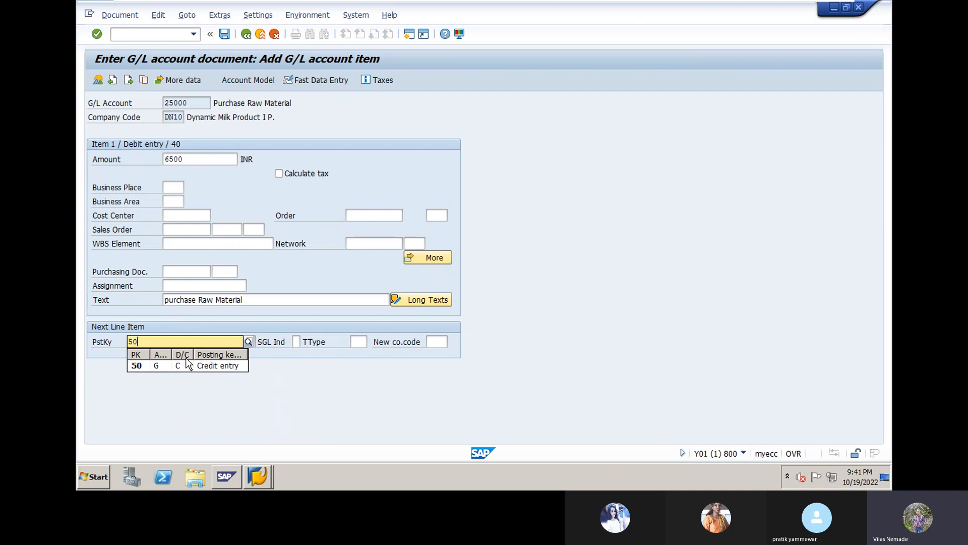
- Select Canera Bank account 18000 for the posting key 50 credit line
click(201, 365)
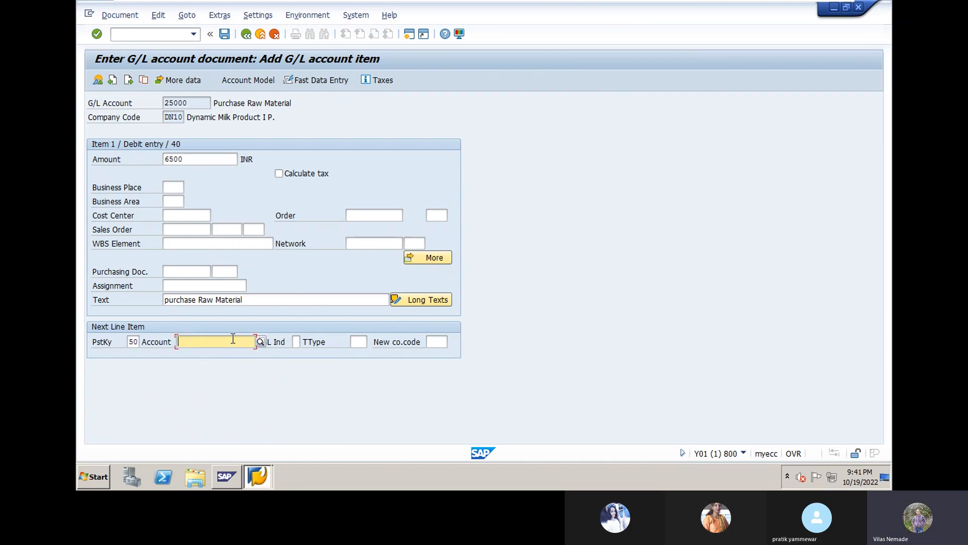
key(F4)
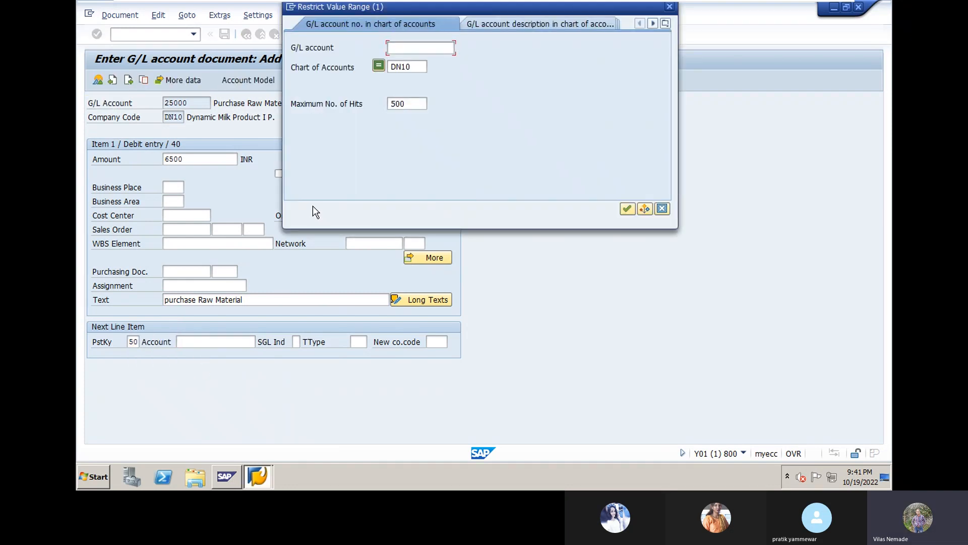
key(Return)
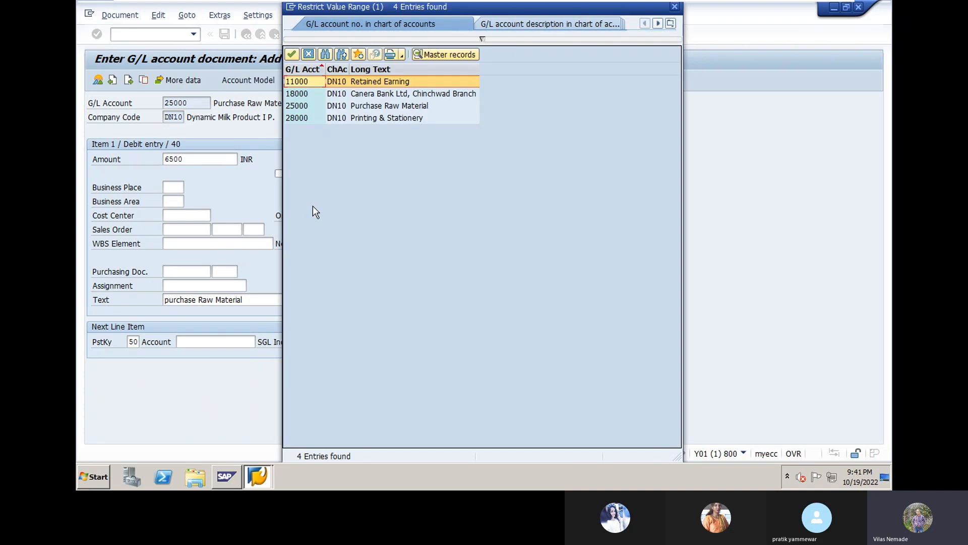
double_click(371, 94)
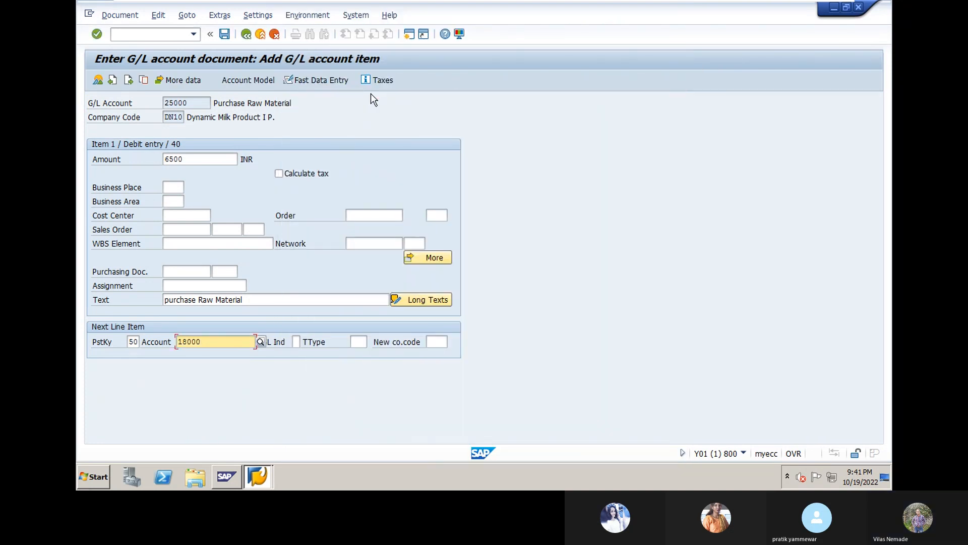
key(Return)
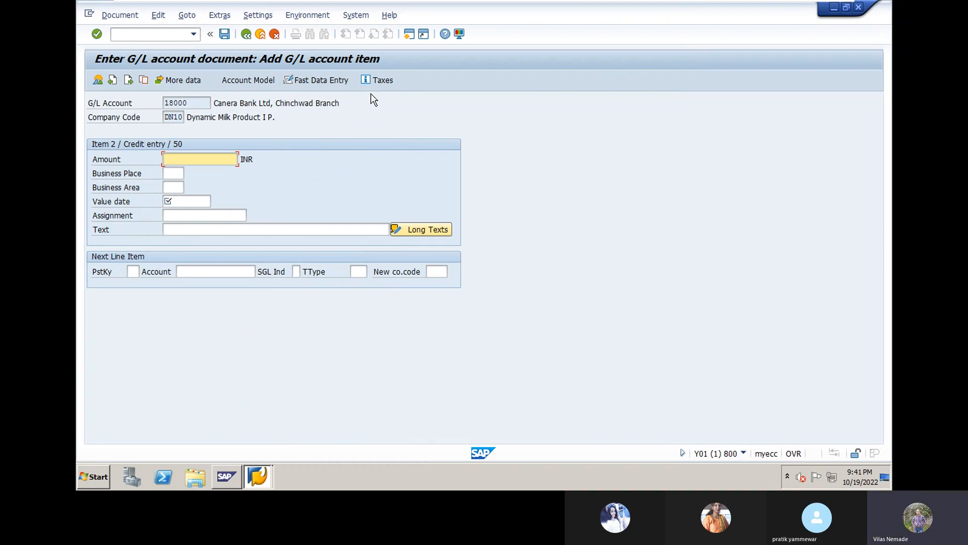
- Enter amount 6500, value date 19.10.2022 and text 'purchase Raw Material' on the credit line
text(6500)
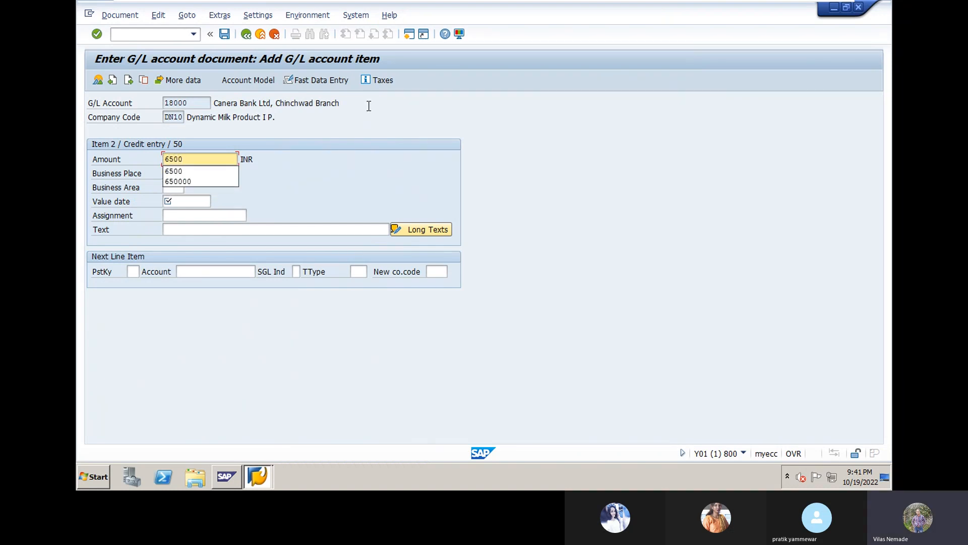
click(169, 203)
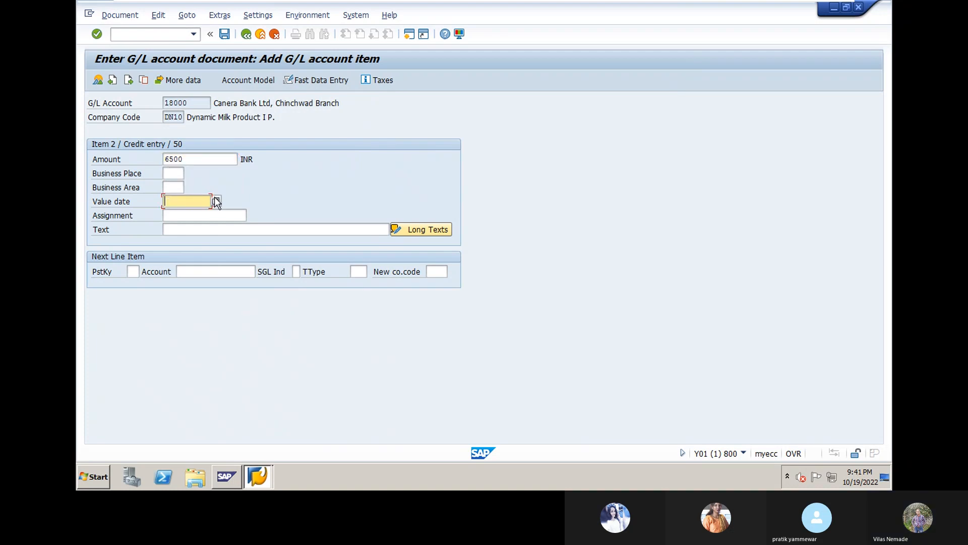
click(217, 202)
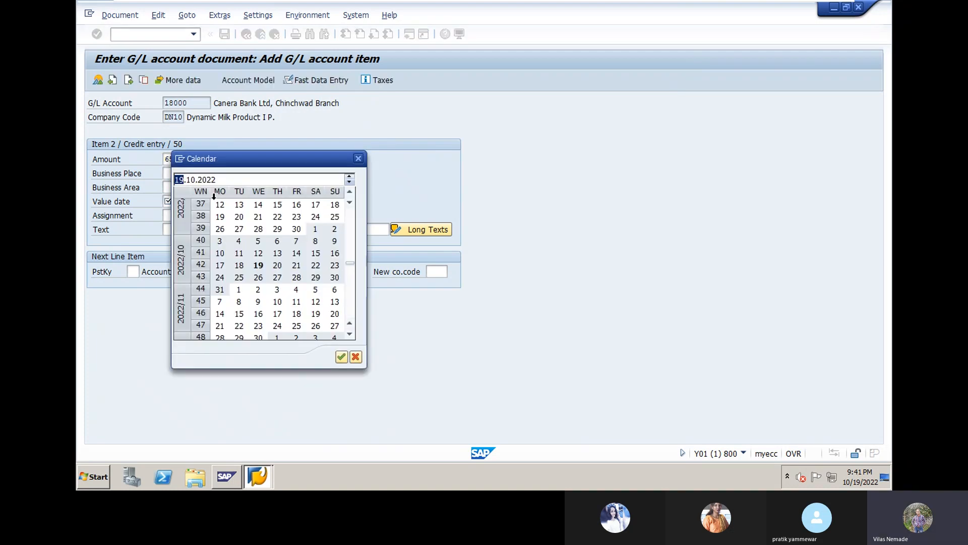
double_click(259, 265)
click(171, 230)
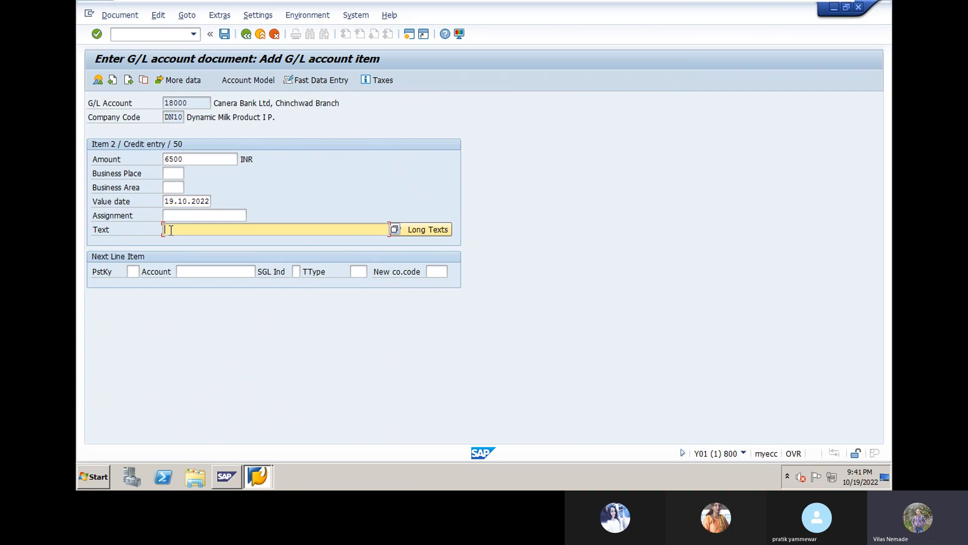
text(p)
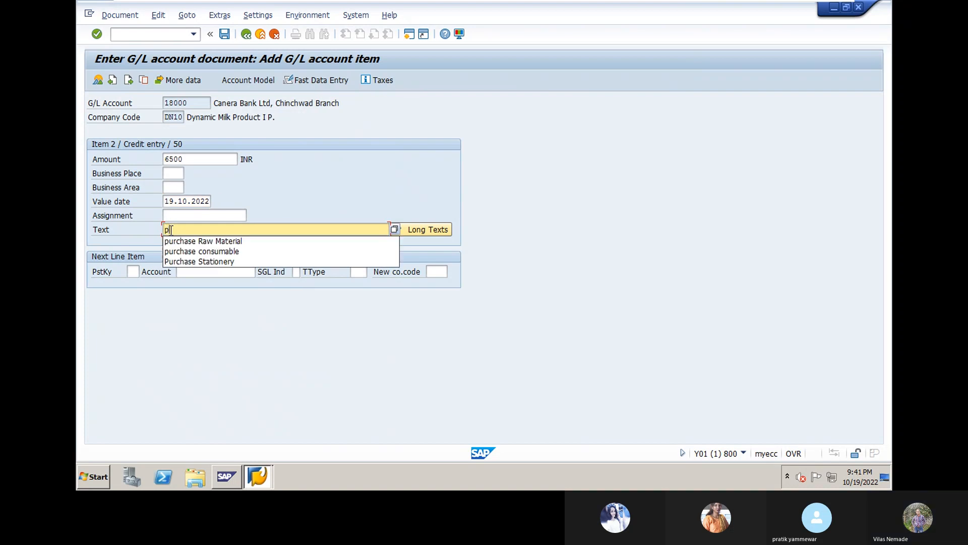
click(204, 241)
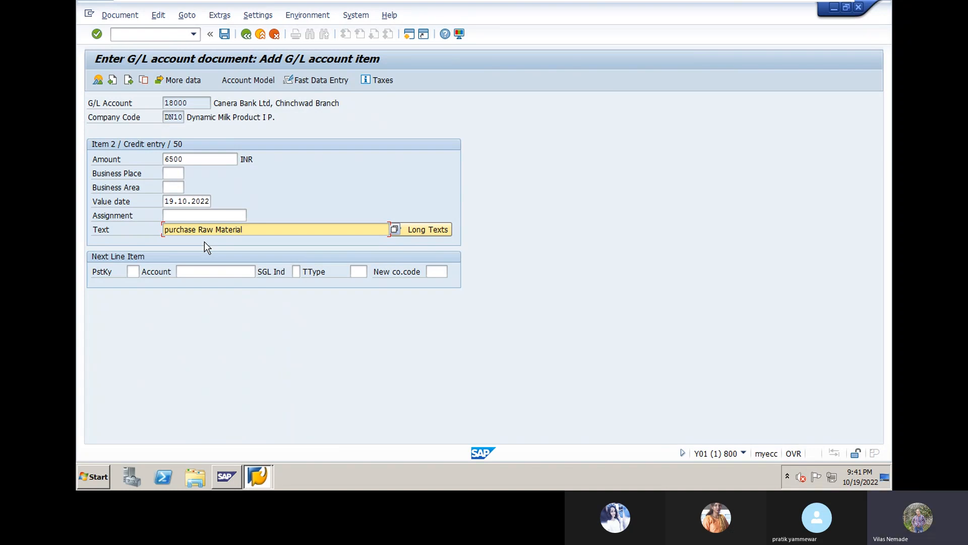
key(Return)
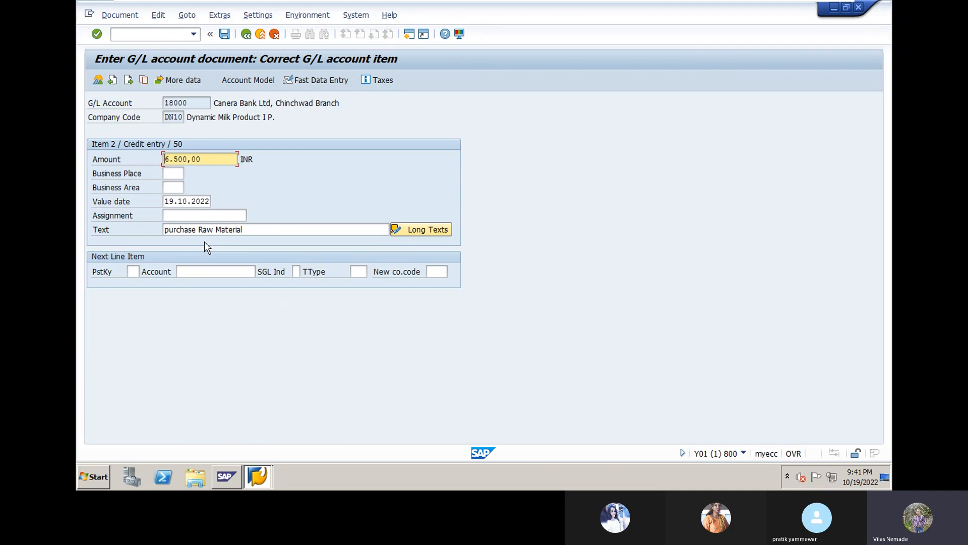
- Review the two-line document overview and post it as document 3
click(98, 79)
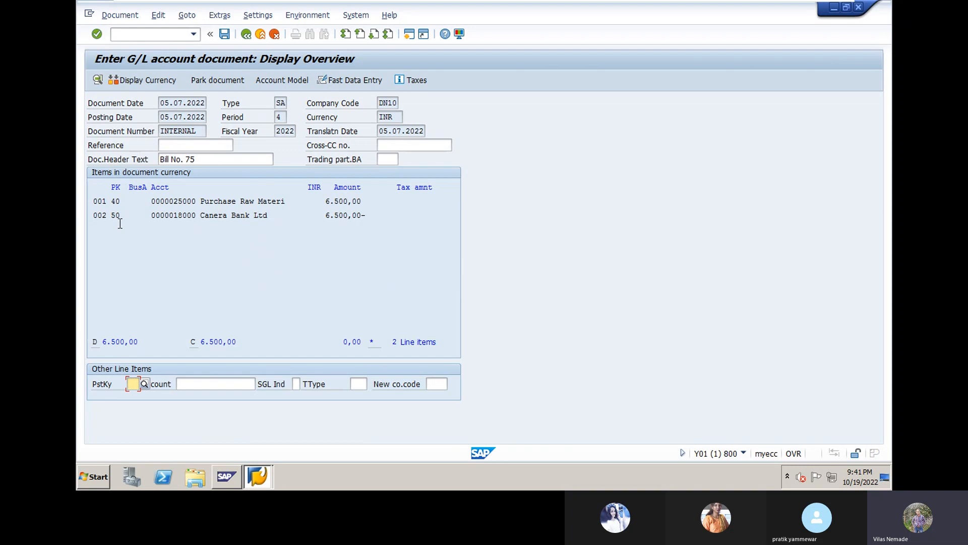
click(225, 34)
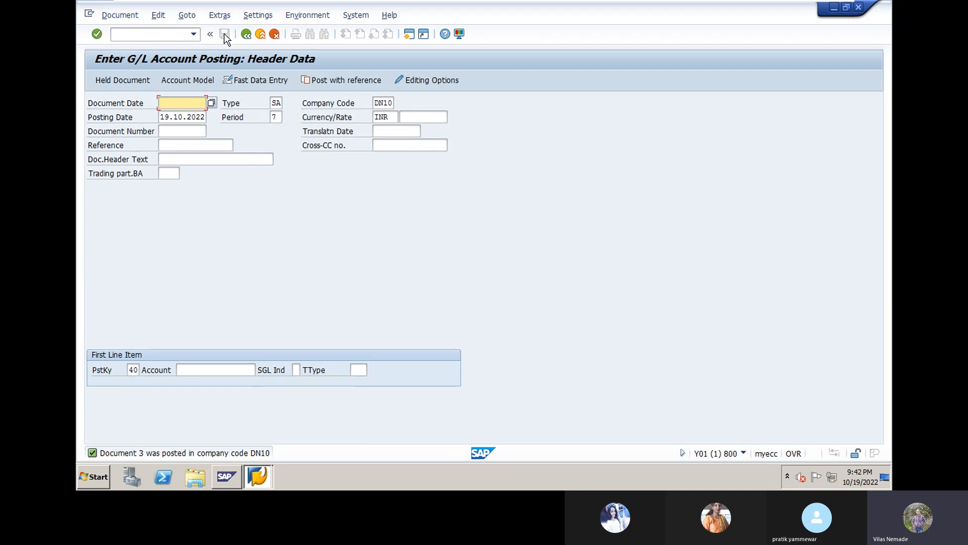
- Exit the empty F-02 posting screen, confirming Yes to leave editing
click(246, 35)
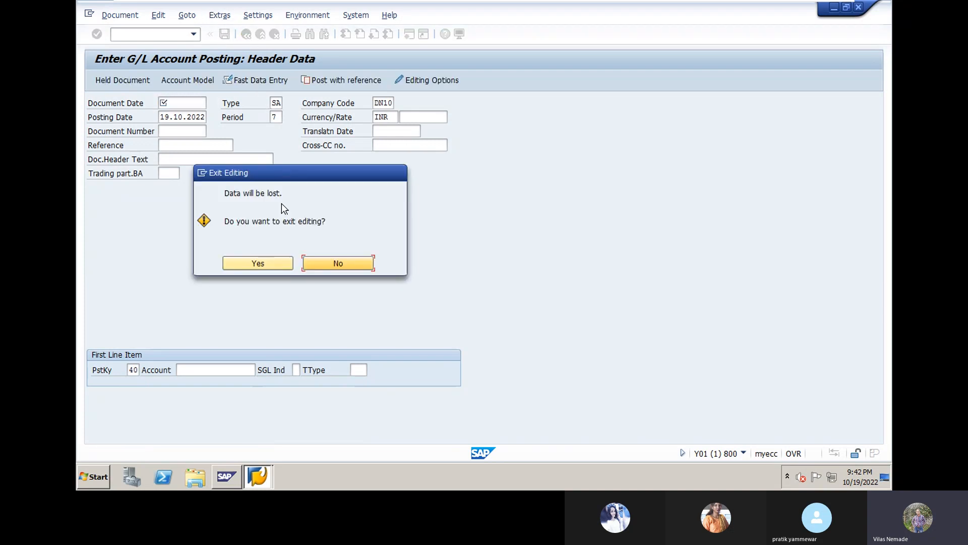
click(271, 267)
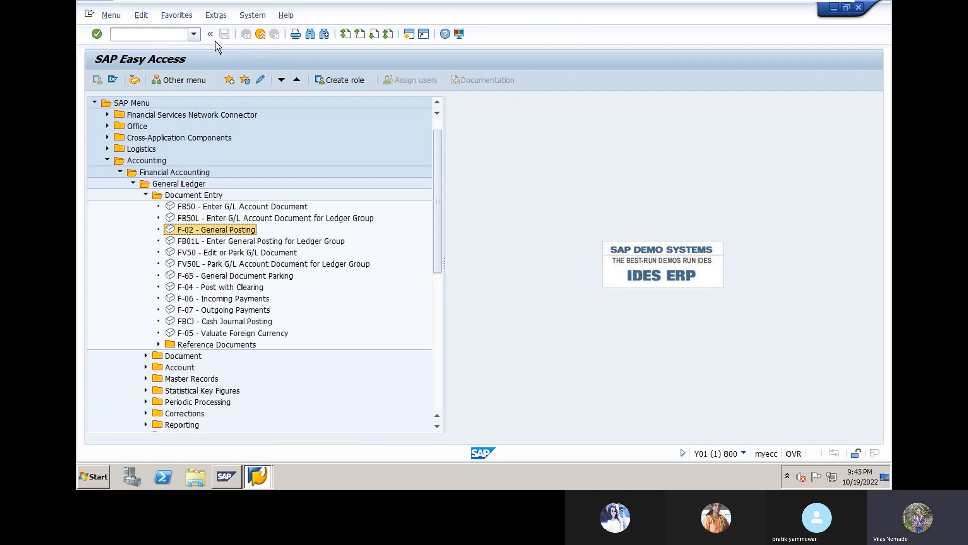
- Run transaction FBL3N and clear the prefilled G/L account 28000
click(166, 34)
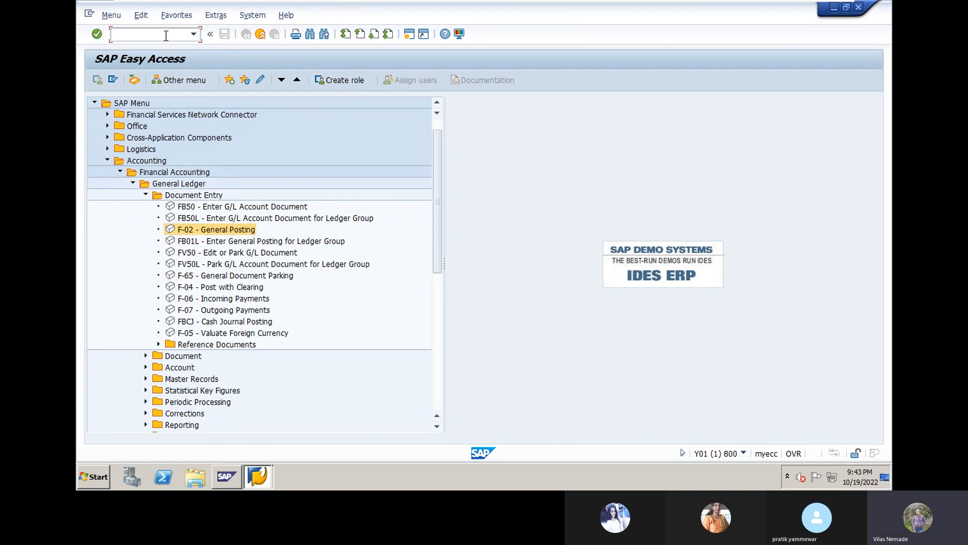
text(FBL3n)
key(BackSpace)
text(N)
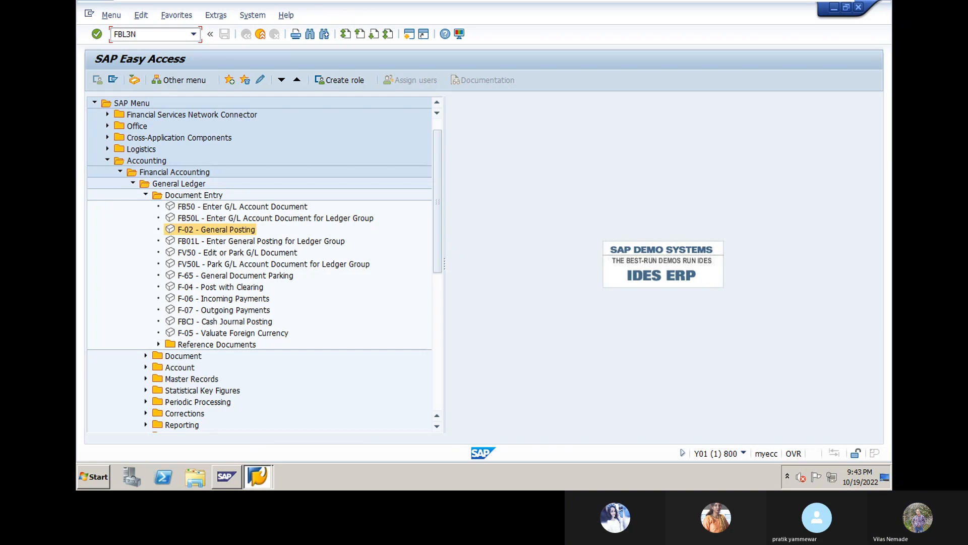
key(Return)
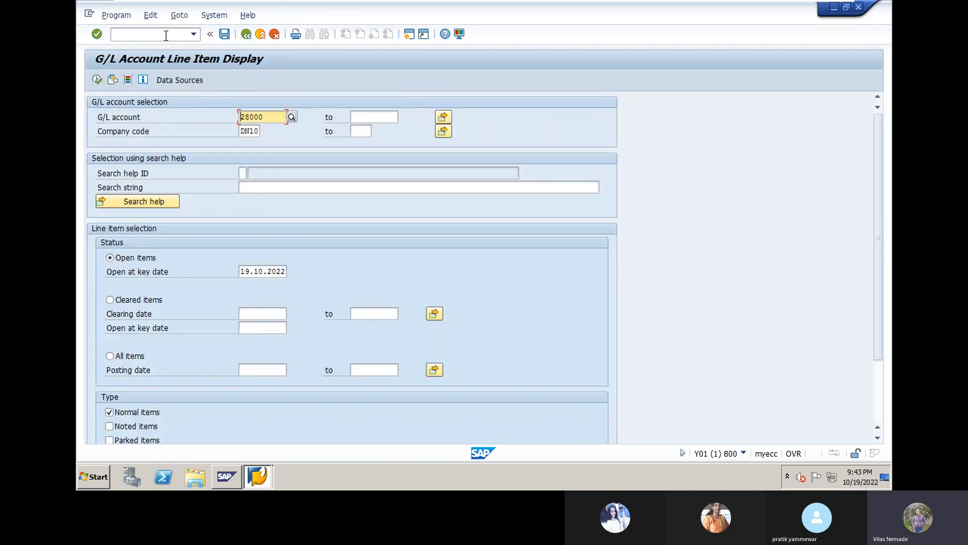
key(BackSpace)
key(BackSpace)
key(BackSpace)
key(BackSpace)
key(BackSpace)
- Execute the DN10 report, collapse account 18000, and check the 0,00 INR grand total
click(96, 80)
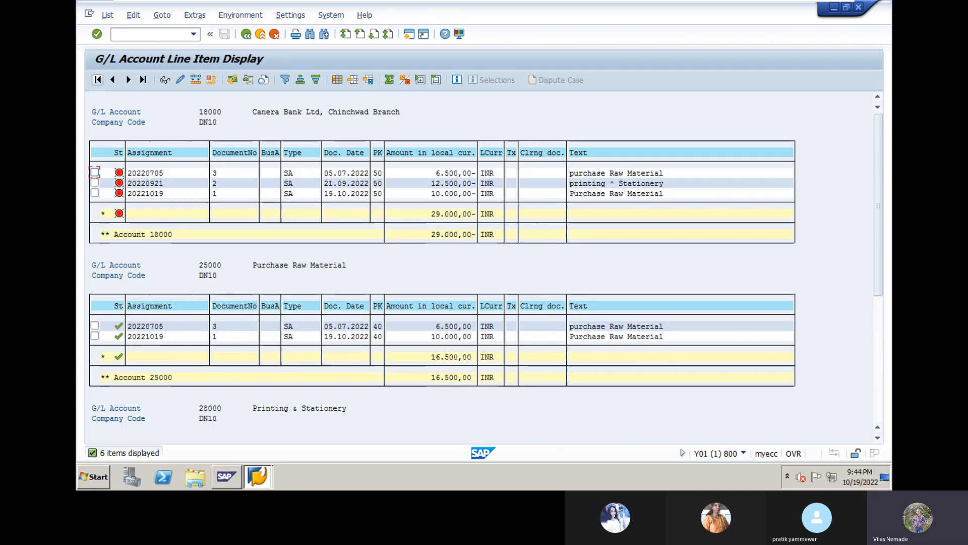
double_click(441, 233)
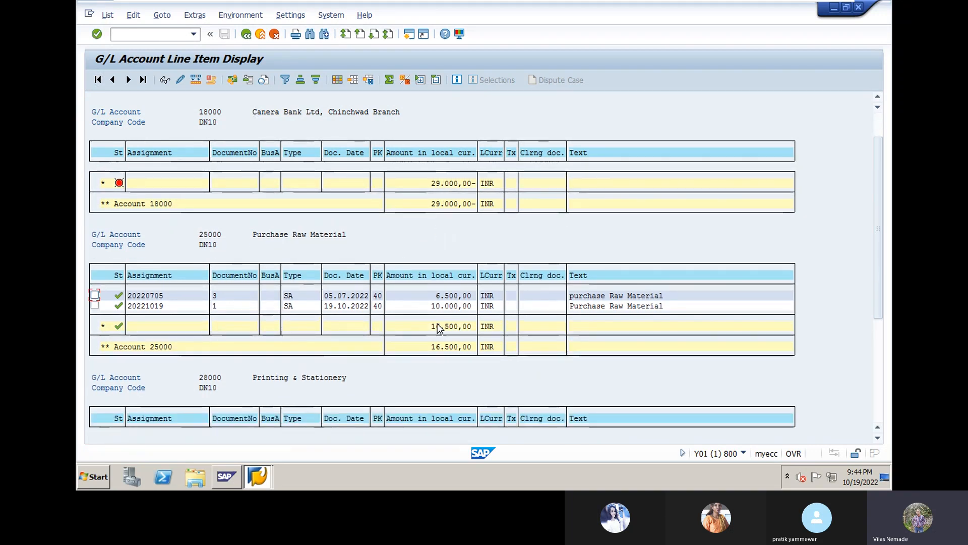
scroll(437, 325, down, 3)
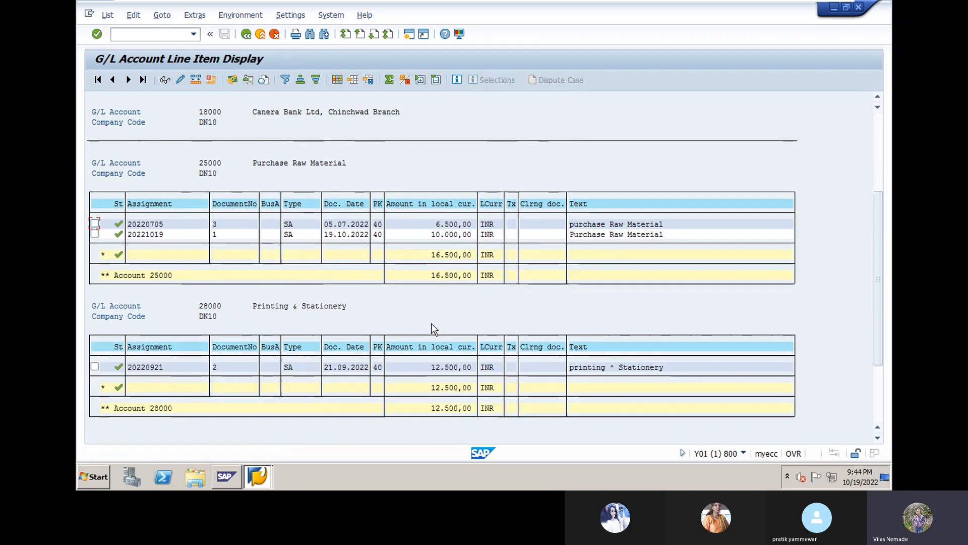
scroll(431, 328, down, 3)
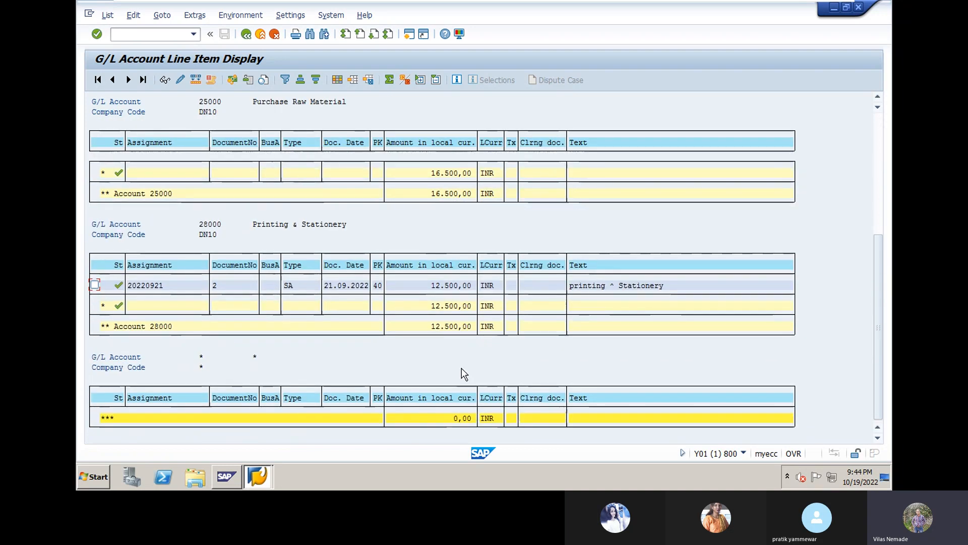
click(456, 418)
- Leave VMware full-screen and bring the SAP FICO 22.09 Skype call to the front
mouse_move(431, 5)
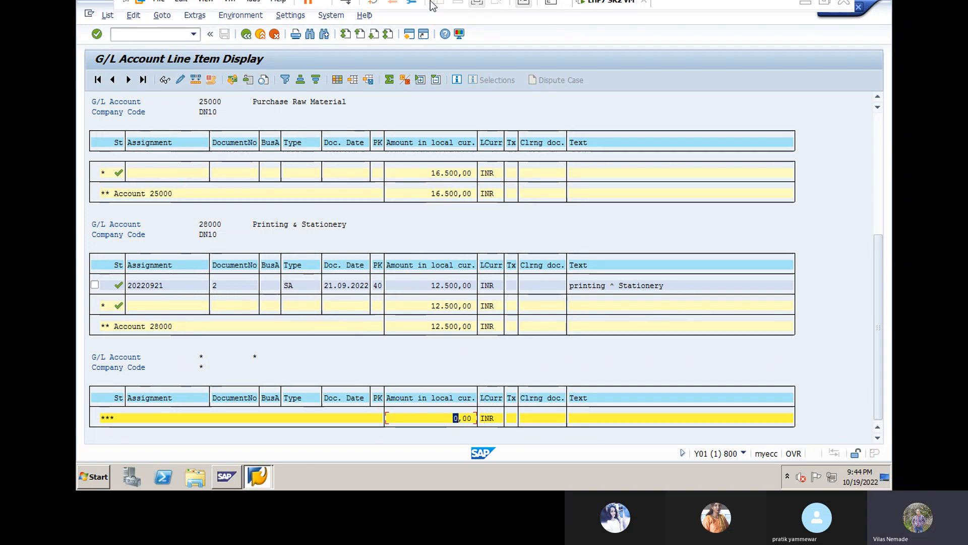
click(476, 16)
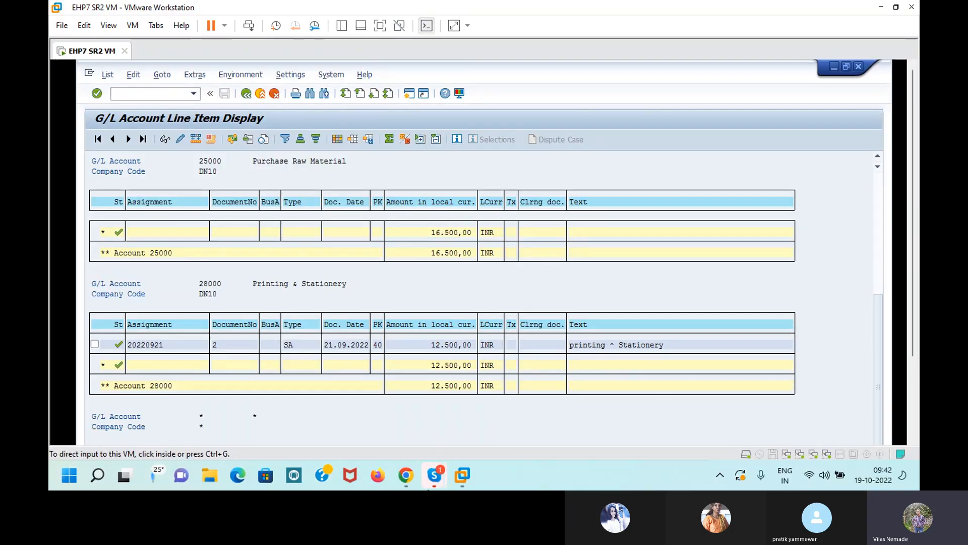
mouse_move(434, 474)
click(368, 405)
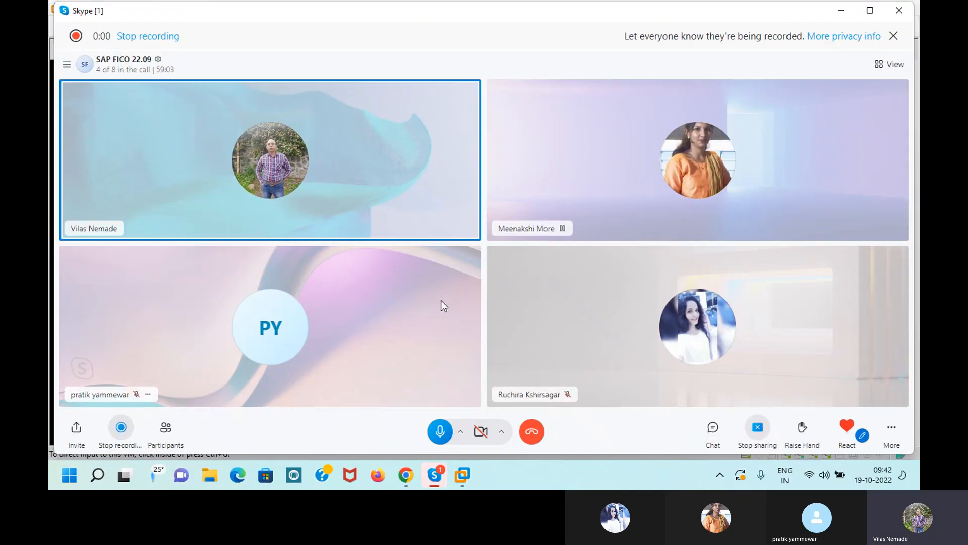